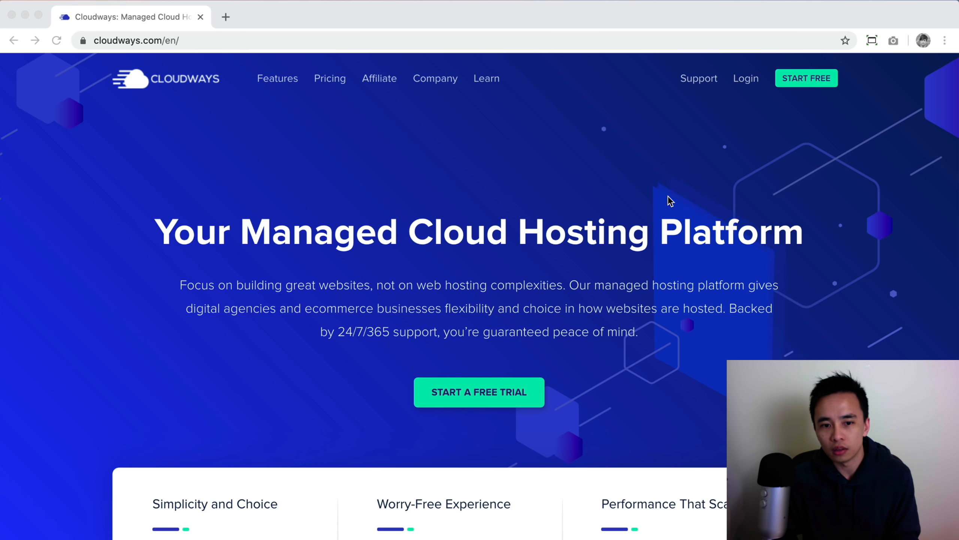
# Browse the Cloudways homepage features, highlighting the 5 Cloud Providers line
pyautogui.scroll(-3, 627, 275)
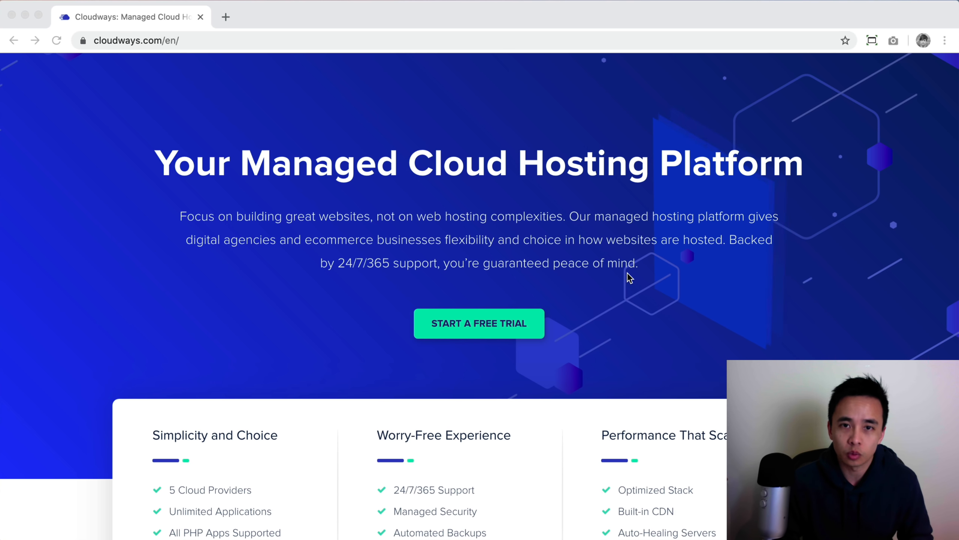
pyautogui.scroll(-3, 628, 273)
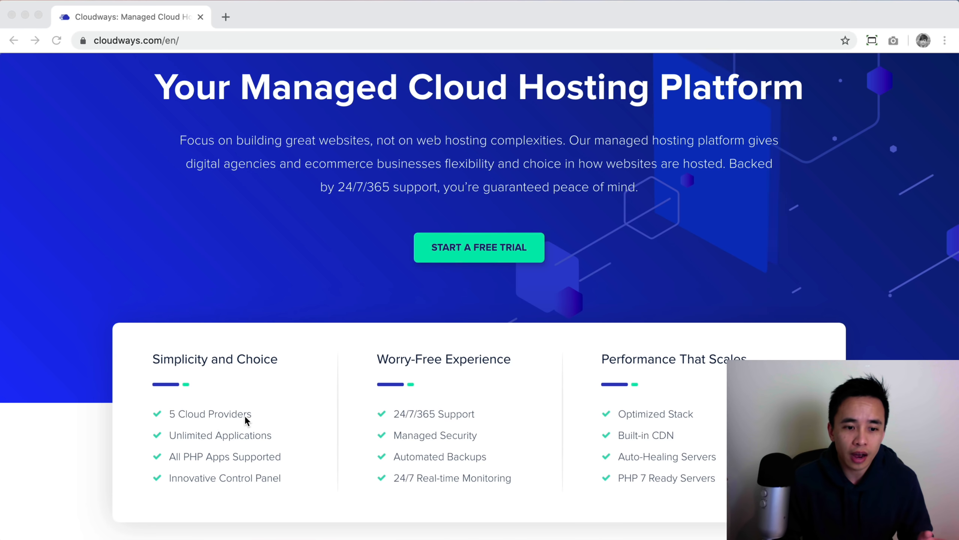
pyautogui.click(244, 415)
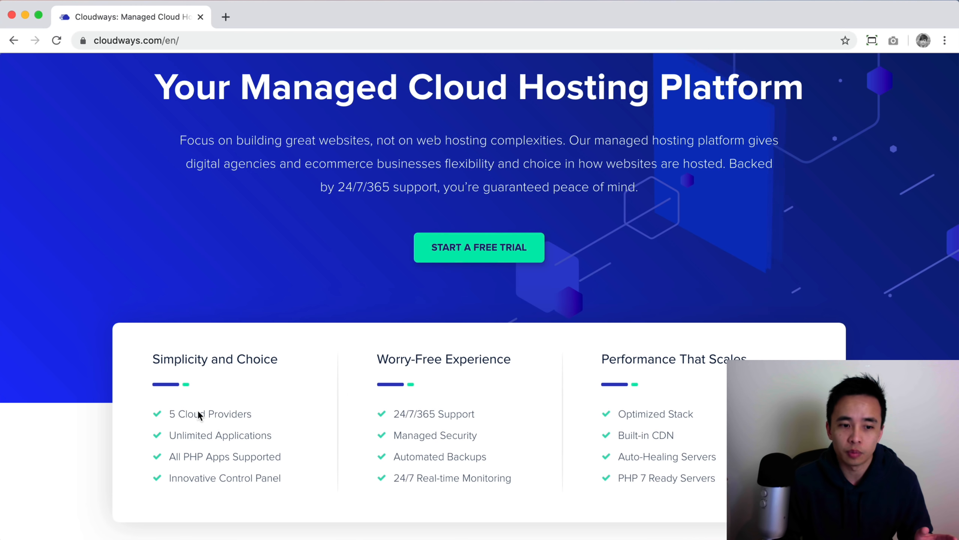
pyautogui.moveTo(167, 412); pyautogui.dragTo(264, 409)
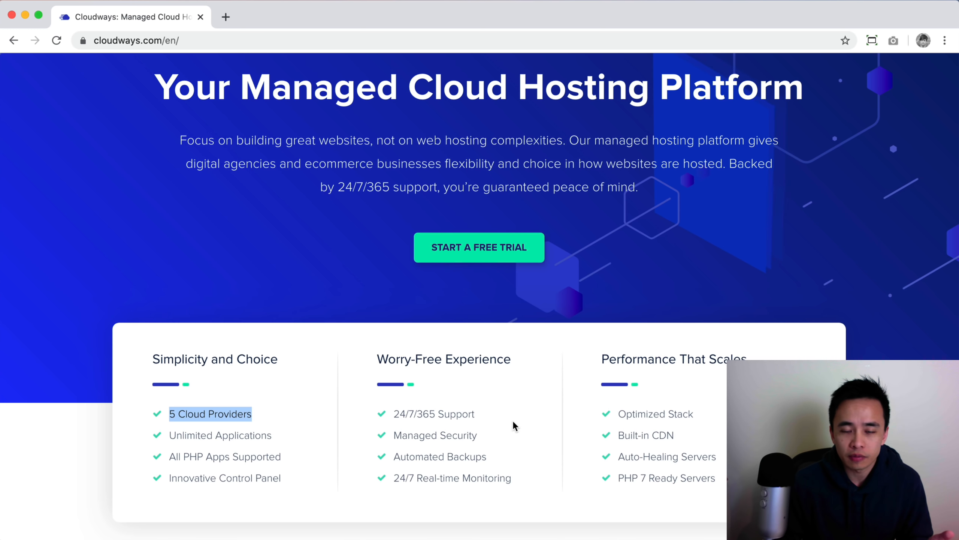
pyautogui.scroll(-3, 515, 419)
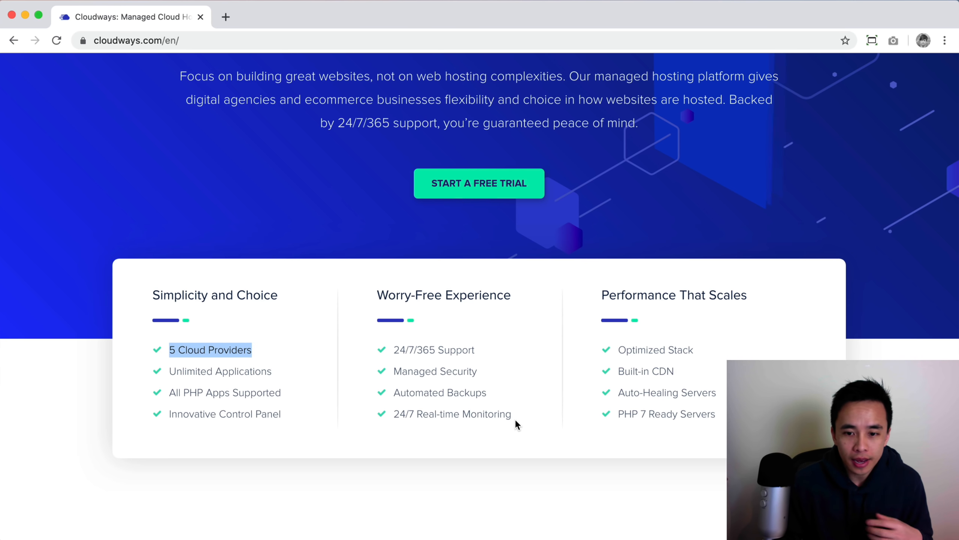
pyautogui.scroll(-1, 517, 424)
pyautogui.scroll(10, 516, 419)
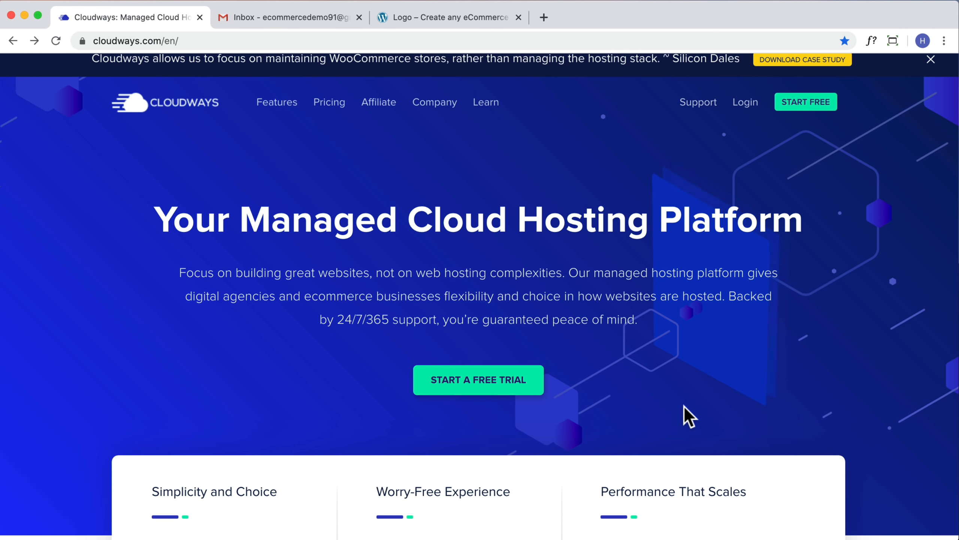
# Start a free trial and enter the first name, last name, email address and password
pyautogui.click(477, 390)
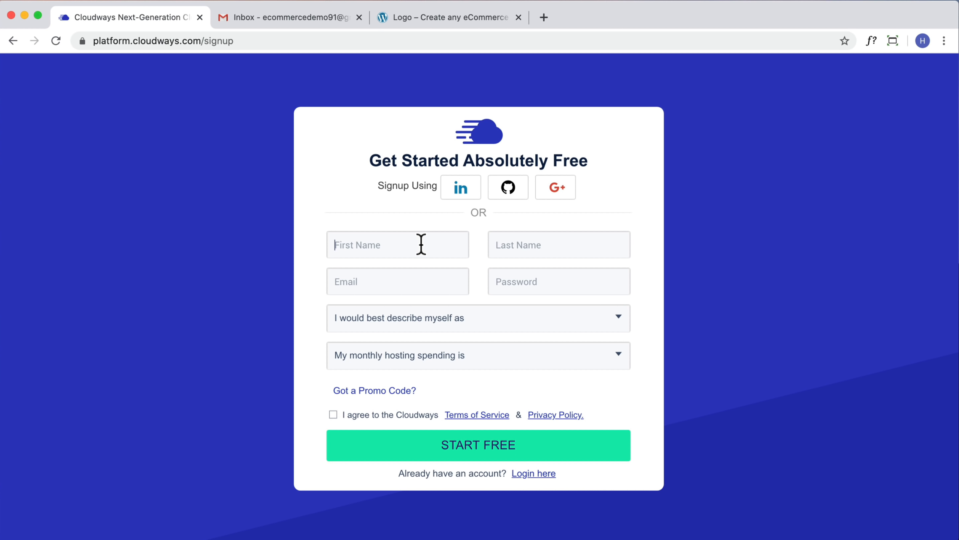
pyautogui.press('Tab')
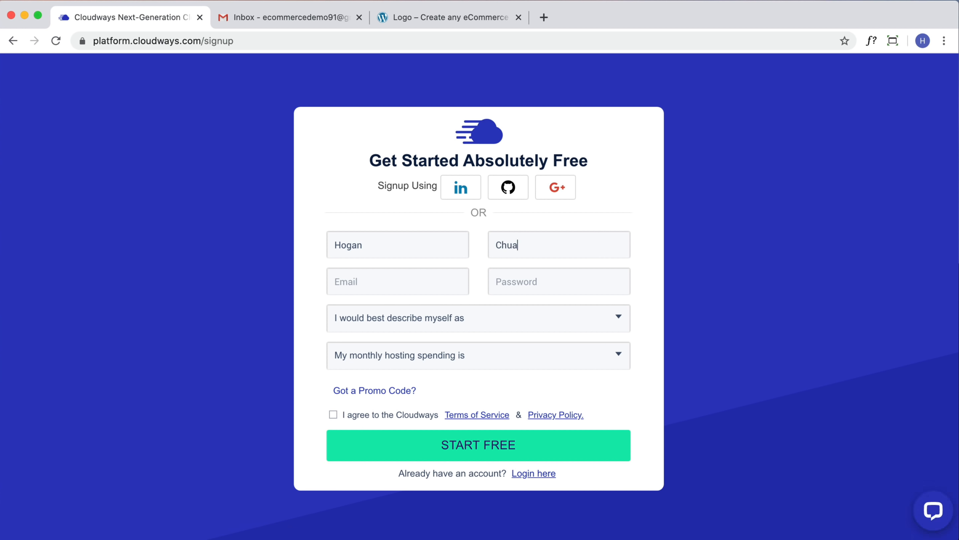
pyautogui.press('Tab')
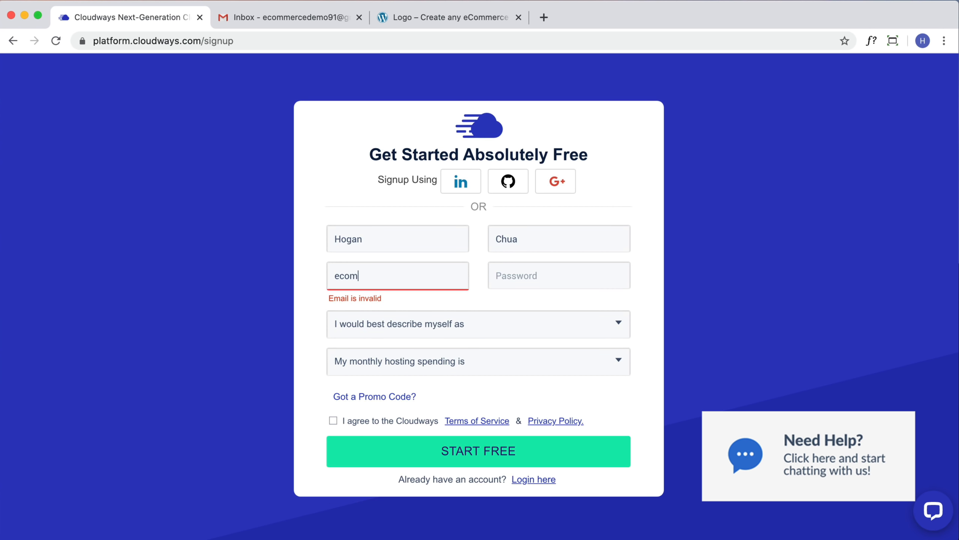
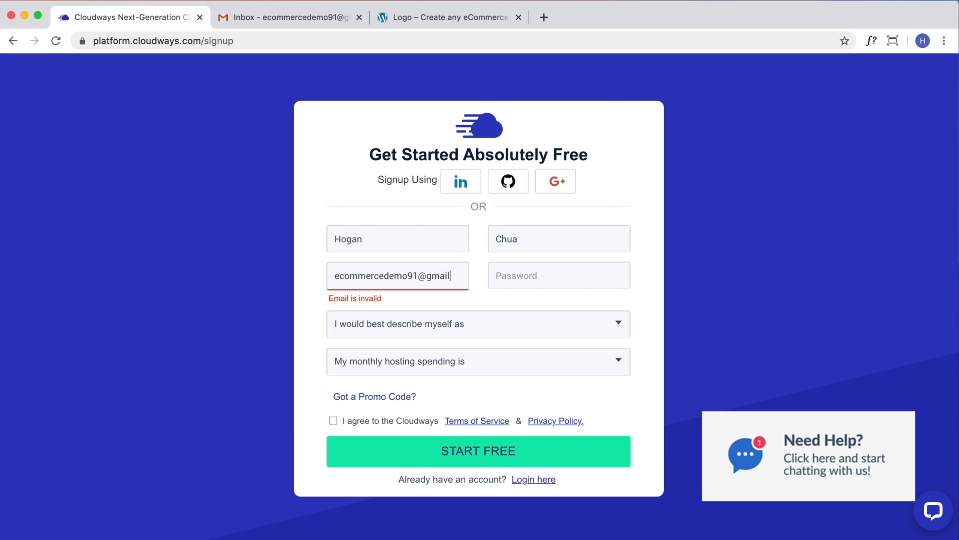
pyautogui.press('Tab')
pyautogui.write('123456789')
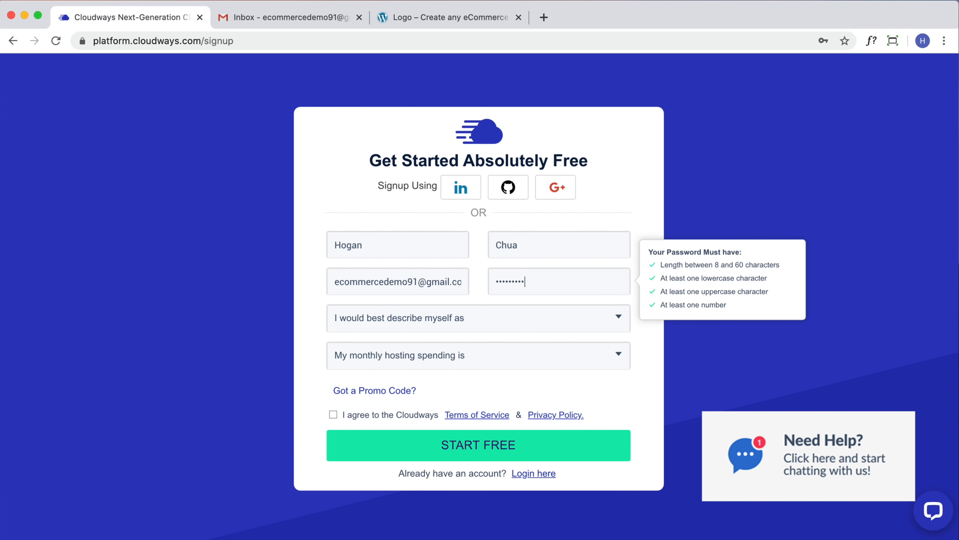
# Choose Freelance Developer/Designer and $0 - $50 monthly spending, accept the terms, and submit signup
pyautogui.click(448, 324)
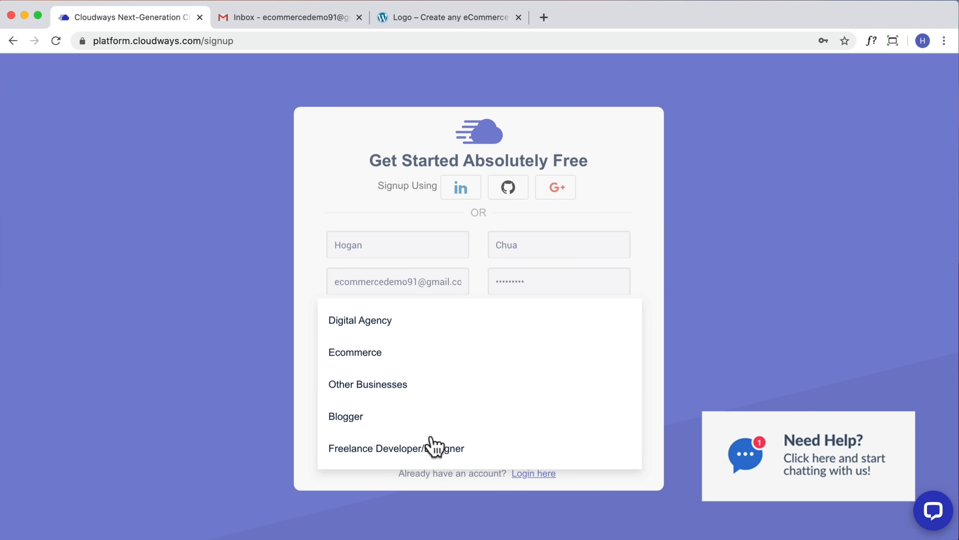
pyautogui.click(398, 455)
pyautogui.click(431, 366)
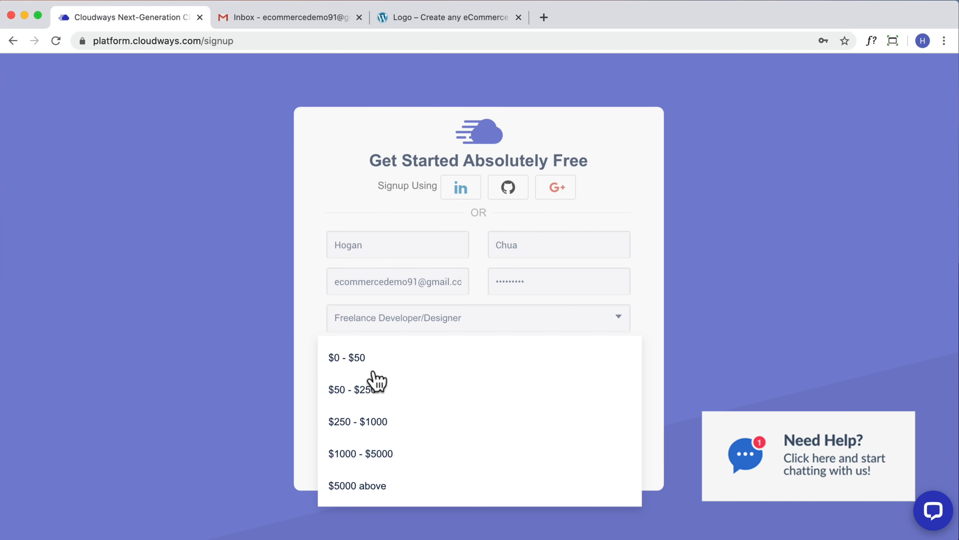
pyautogui.click(357, 370)
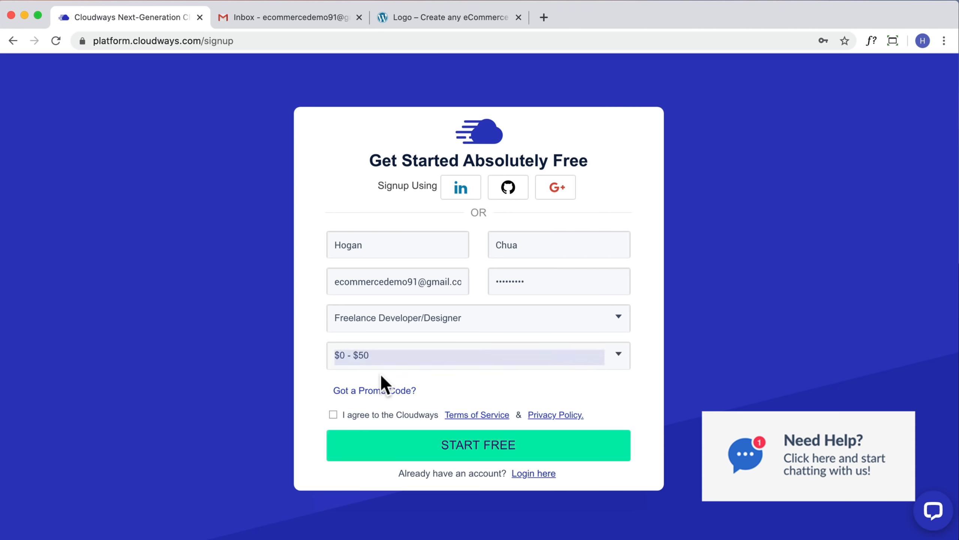
pyautogui.click(373, 393)
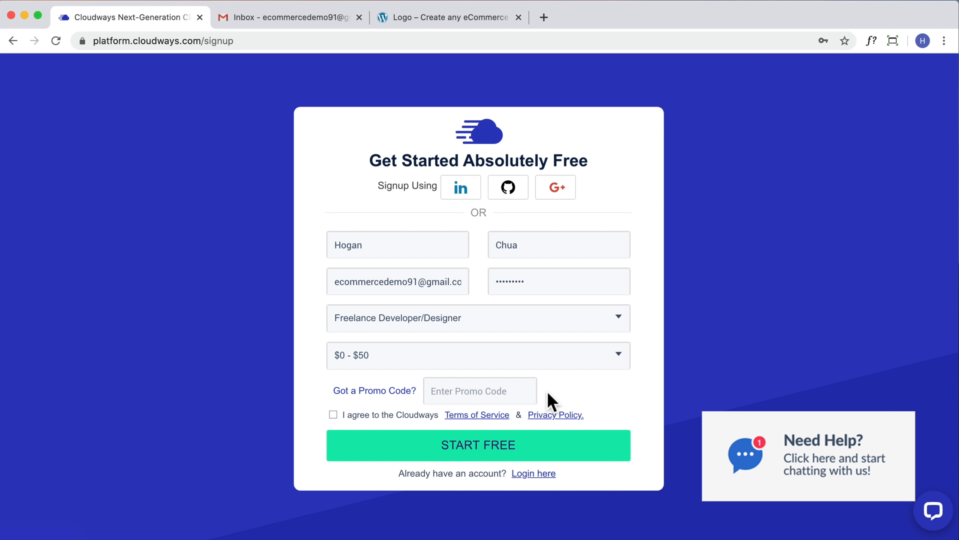
pyautogui.click(333, 415)
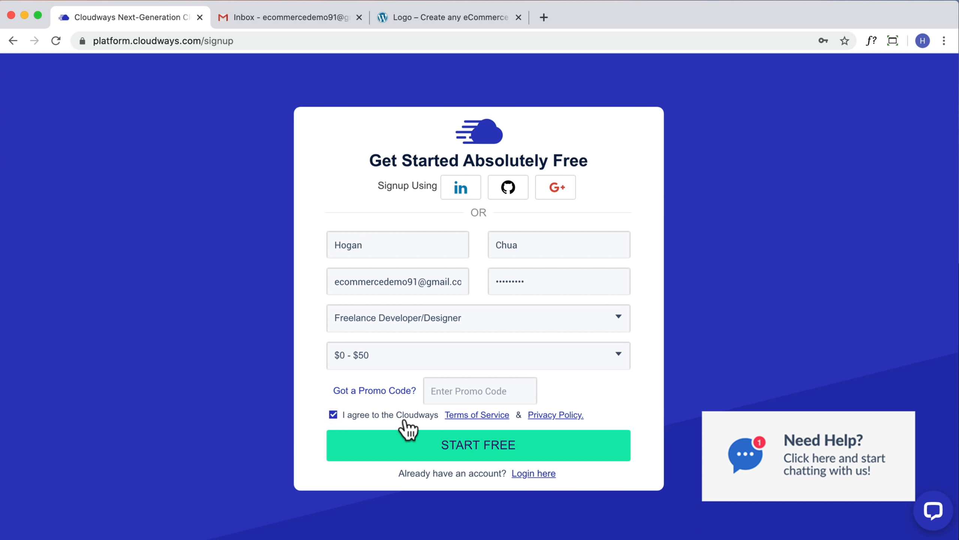
pyautogui.click(493, 449)
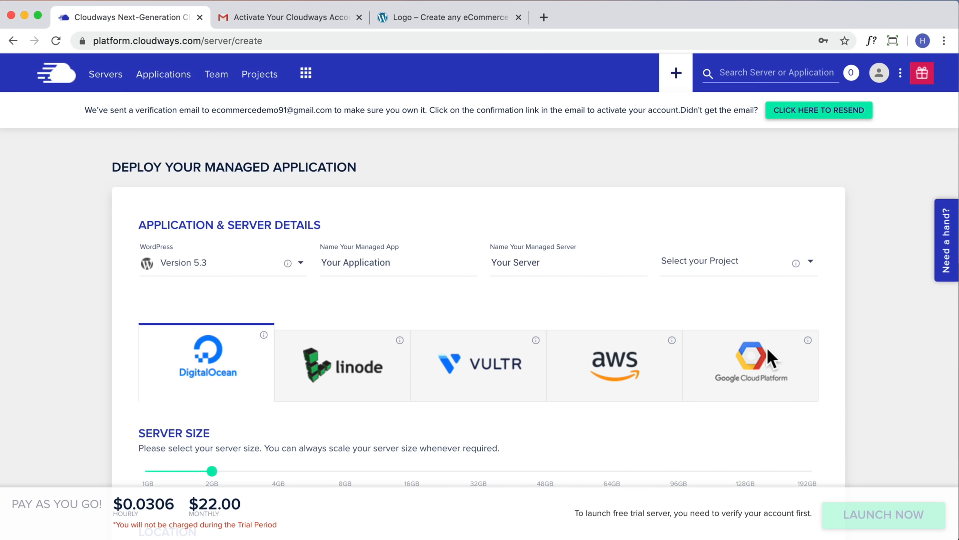
# Activate the Cloudways account from the Gmail verification email and dismiss the welcome dialog
pyautogui.click(270, 18)
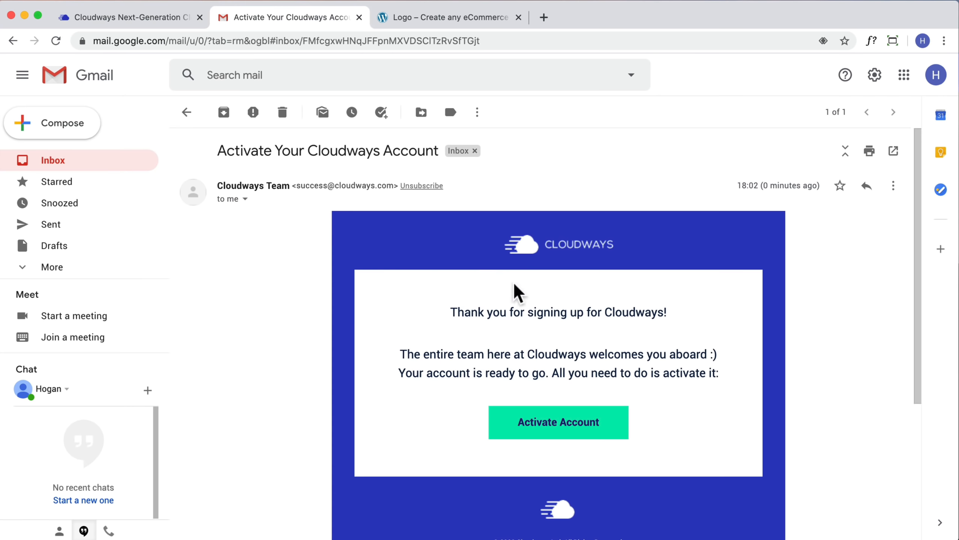
pyautogui.click(568, 429)
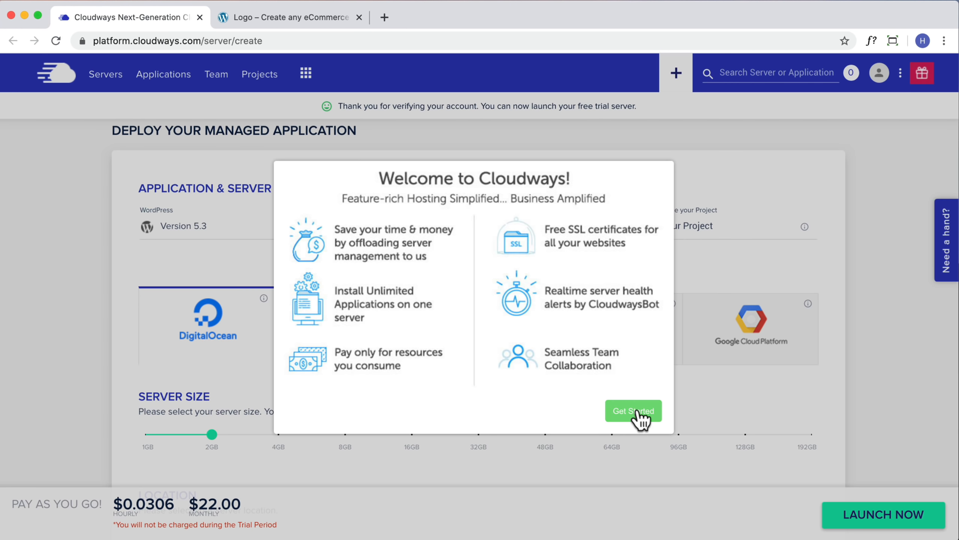
pyautogui.click(638, 413)
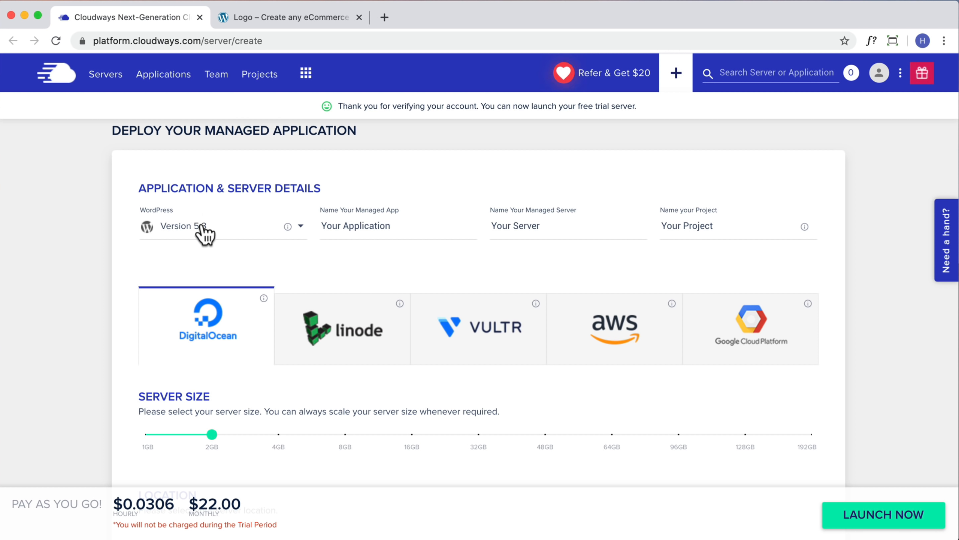
# Choose WordPress Version 5.3 as the application type
pyautogui.click(181, 229)
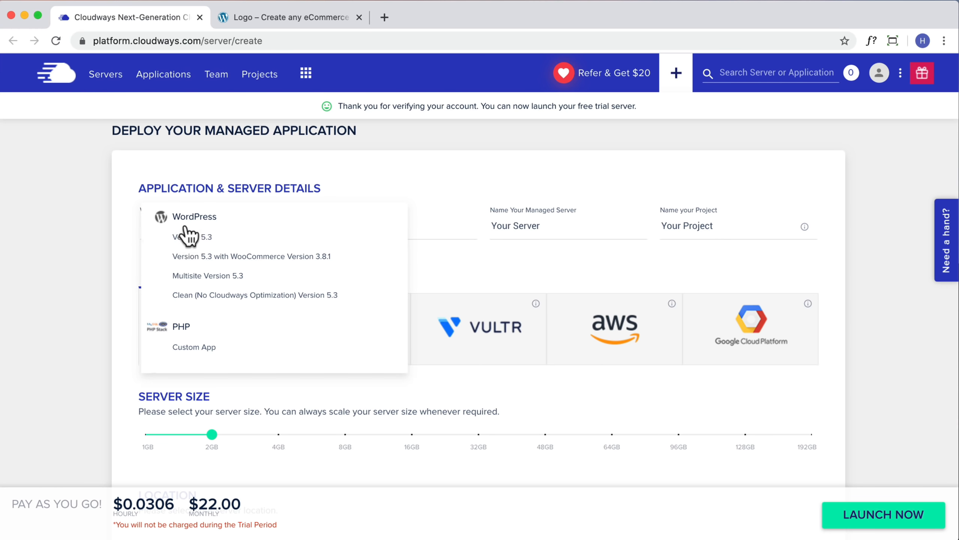
pyautogui.scroll(-2, 197, 268)
pyautogui.scroll(-5, 195, 280)
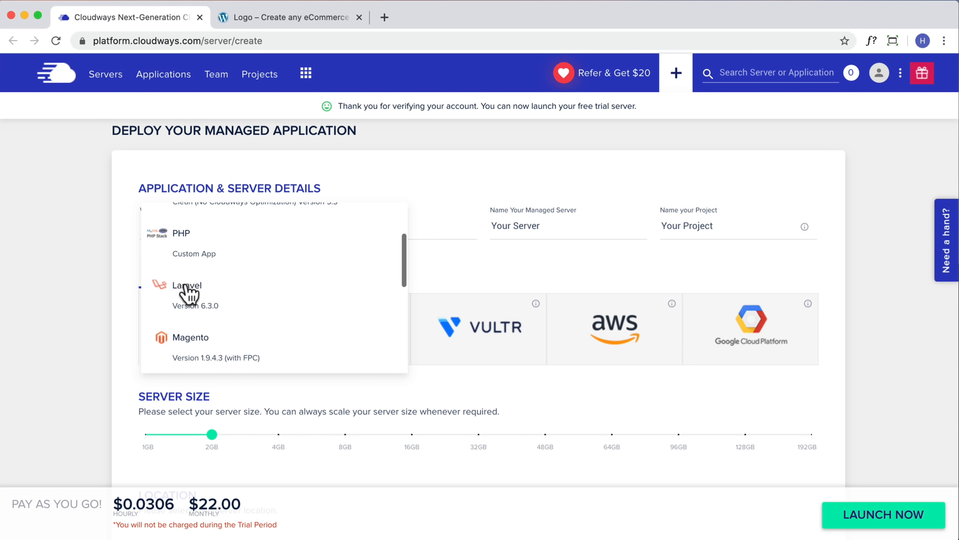
pyautogui.scroll(7, 190, 299)
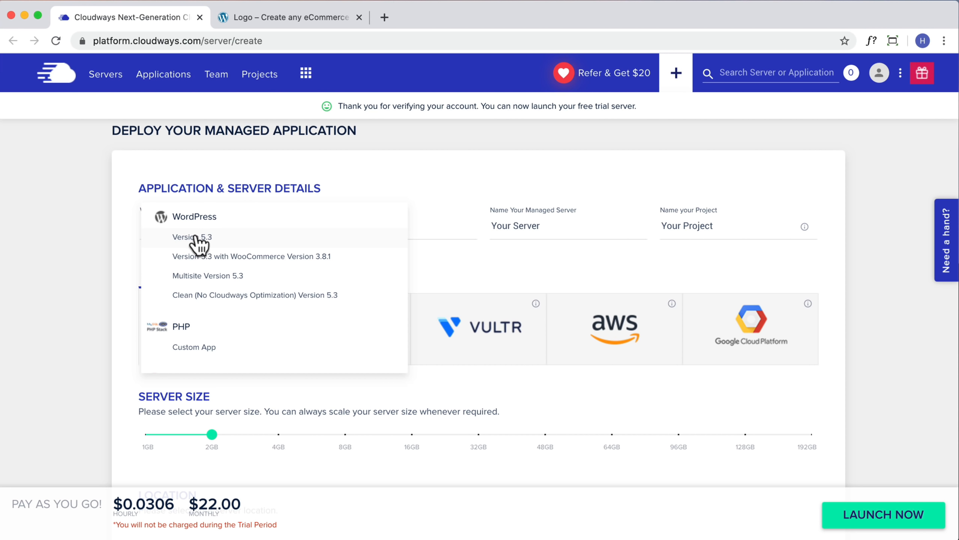
pyautogui.click(197, 238)
# Name the app 'eCommerce Demo', the server 'HC Server', and the project 'Tutorial'
pyautogui.moveTo(409, 225); pyautogui.dragTo(278, 226)
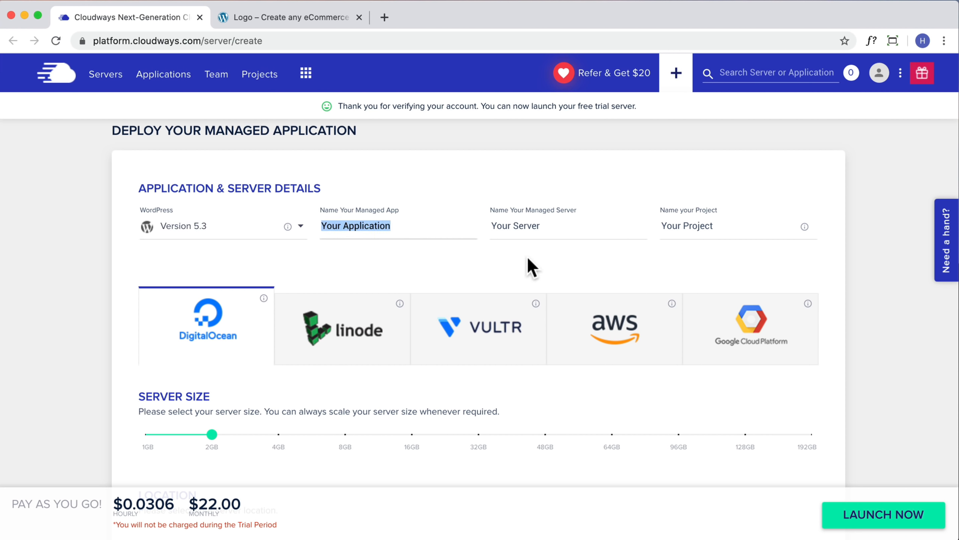
pyautogui.write('eCommerce D')
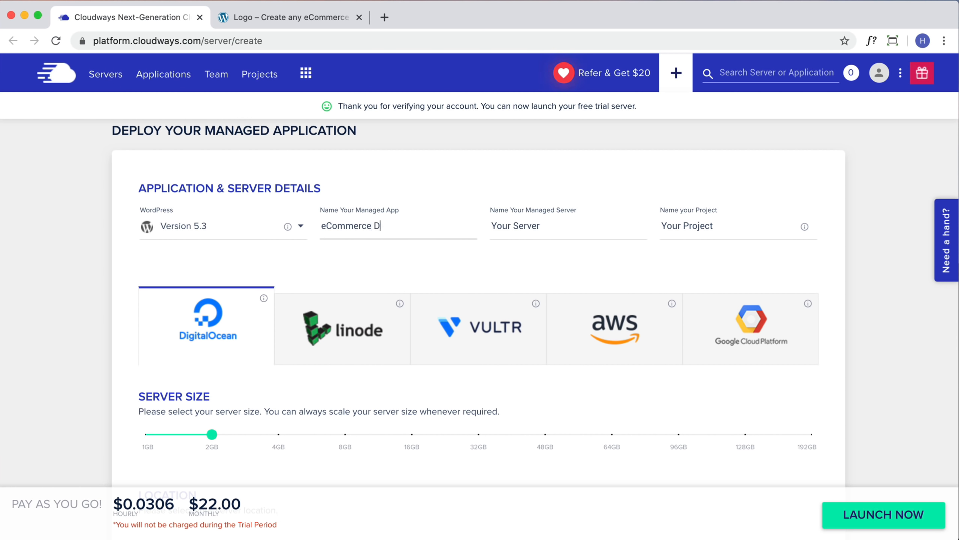
pyautogui.write('emo')
pyautogui.press('Tab')
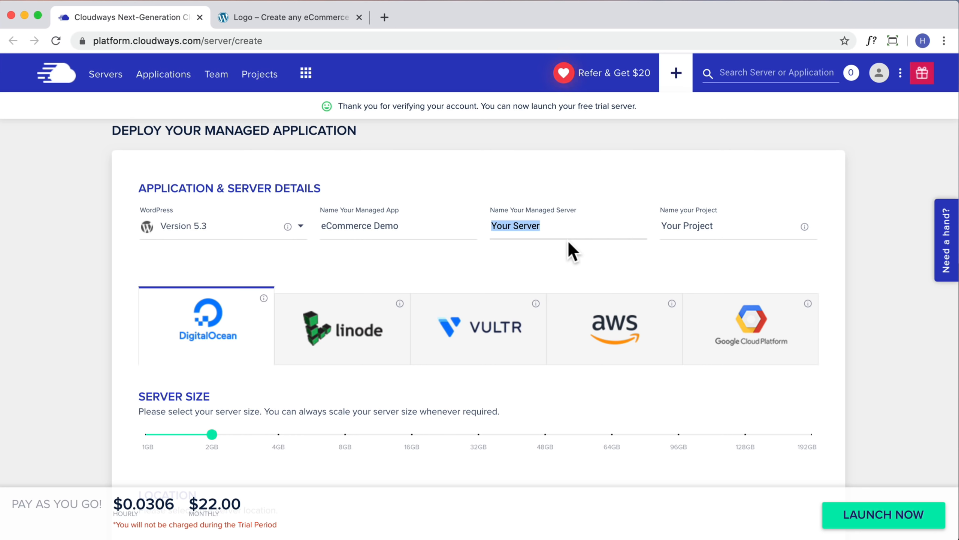
pyautogui.write('HC Ser')
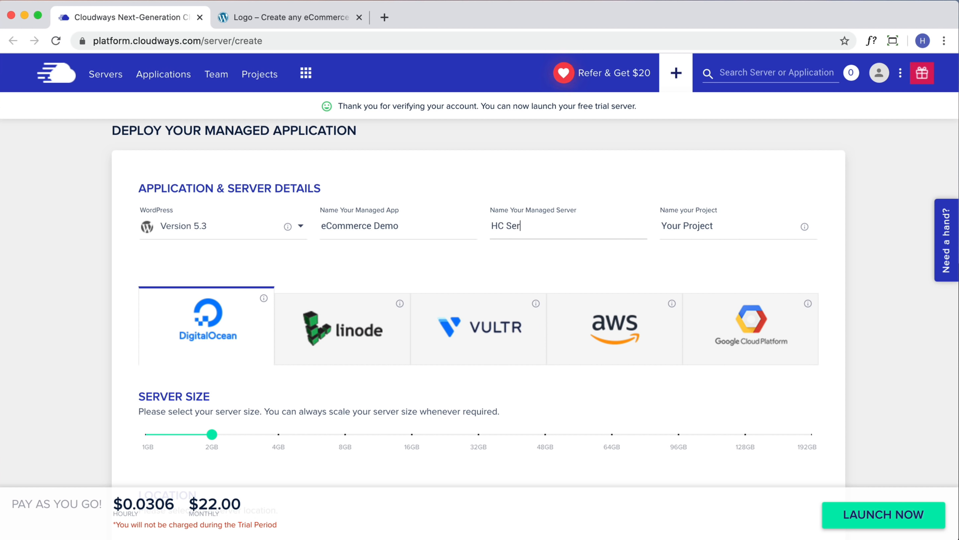
pyautogui.write('ver')
pyautogui.click(689, 238)
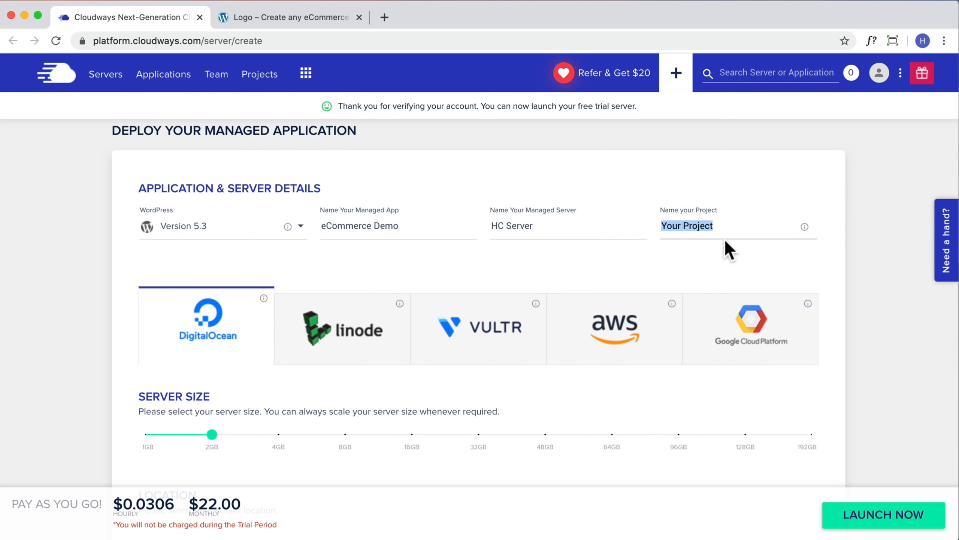
pyautogui.write('Tutorial')
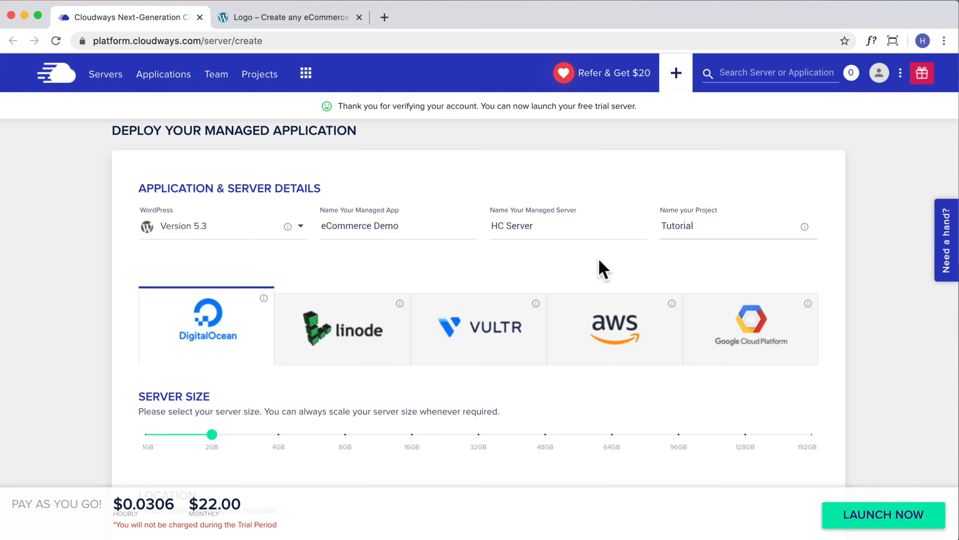
pyautogui.scroll(-3, 589, 264)
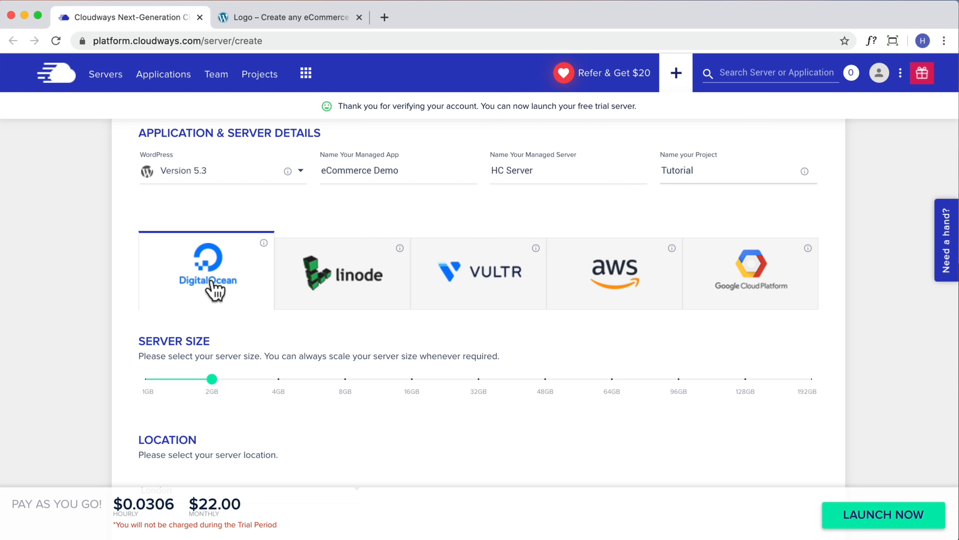
pyautogui.scroll(-2, 215, 289)
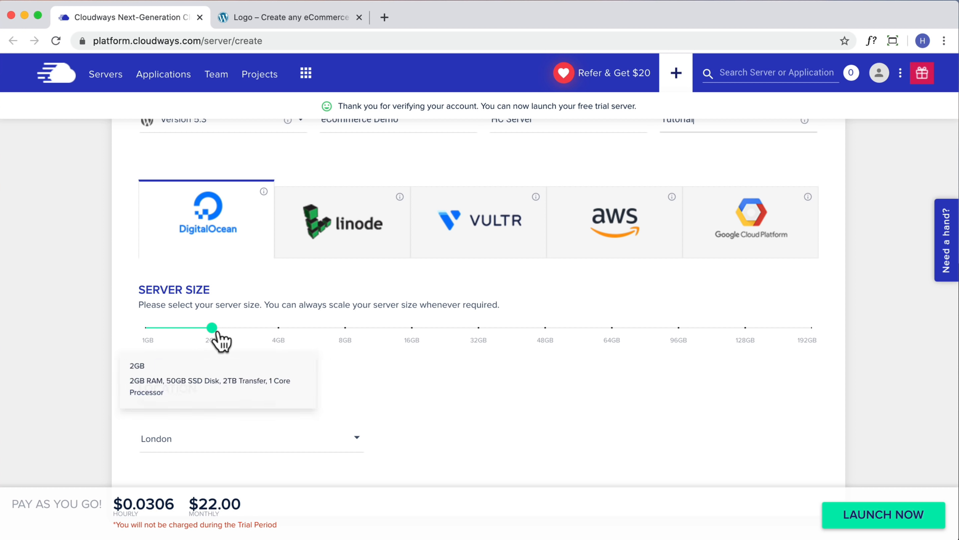
pyautogui.scroll(-1, 311, 357)
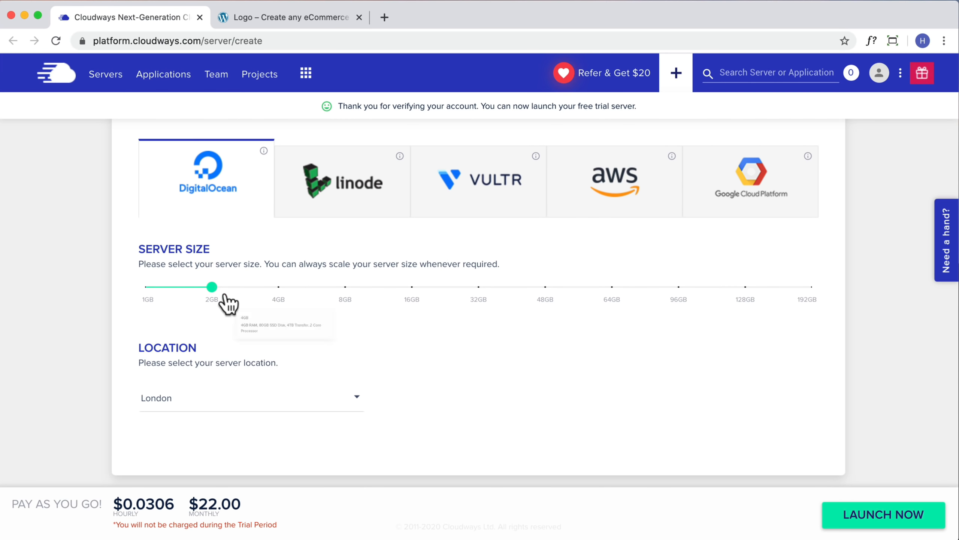
# Reduce the DigitalOcean server size to 1GB, dropping the price to $10 a month
pyautogui.moveTo(213, 286); pyautogui.dragTo(135, 284)
pyautogui.moveTo(145, 289)
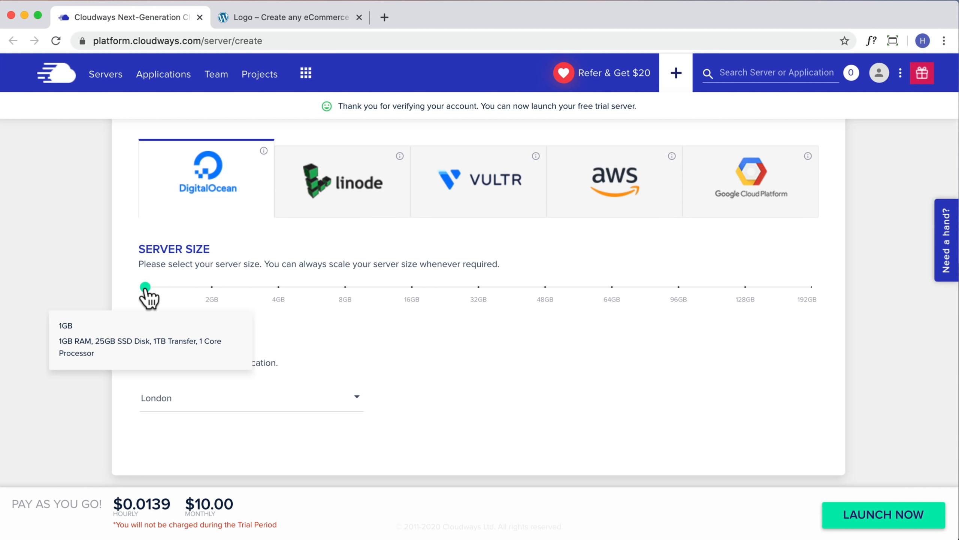
pyautogui.scroll(5, 278, 288)
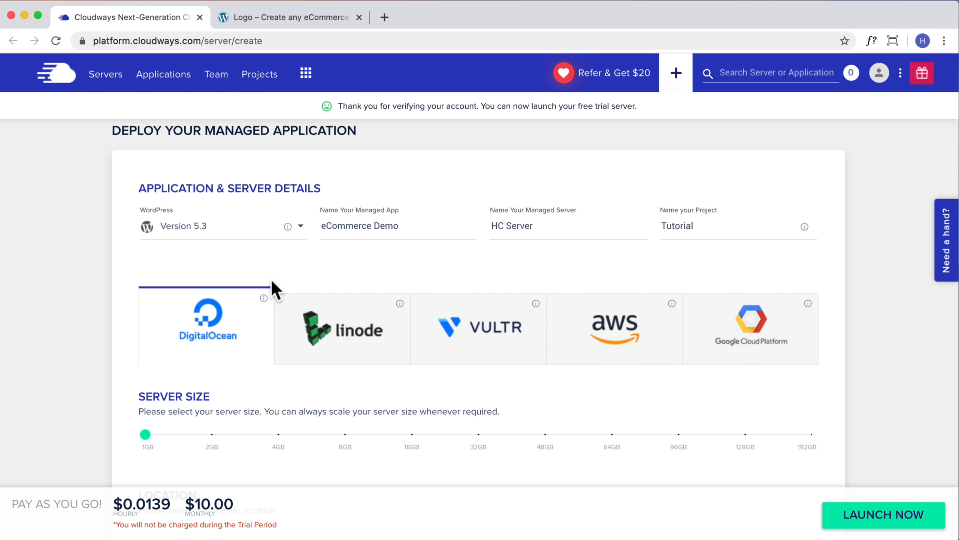
pyautogui.scroll(-4, 248, 347)
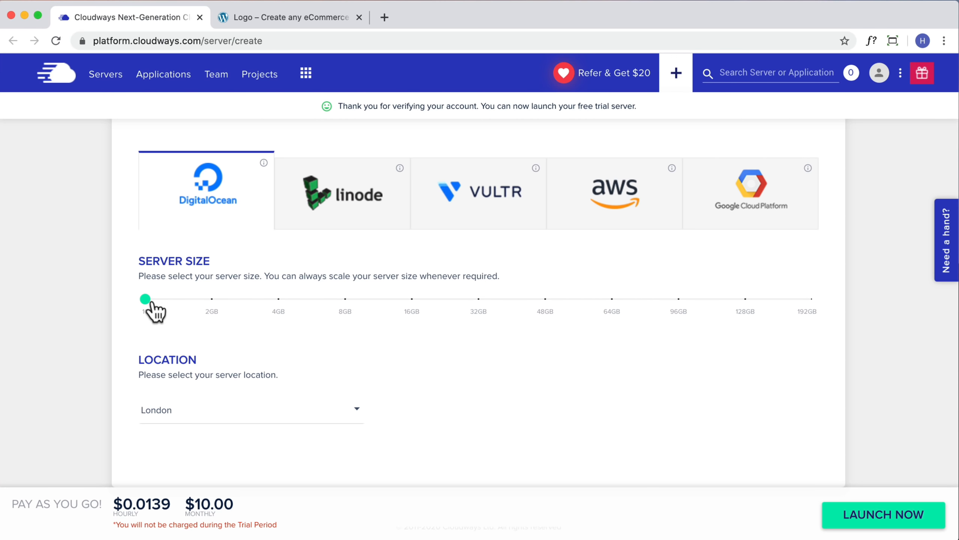
pyautogui.scroll(-1, 310, 355)
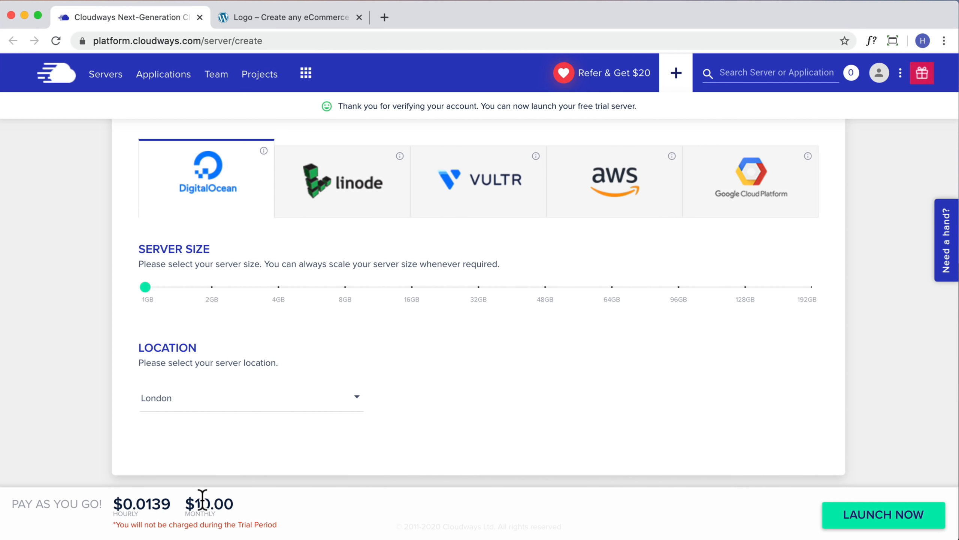
# Browse the server location list and leave London selected
pyautogui.click(210, 402)
pyautogui.scroll(-3, 211, 410)
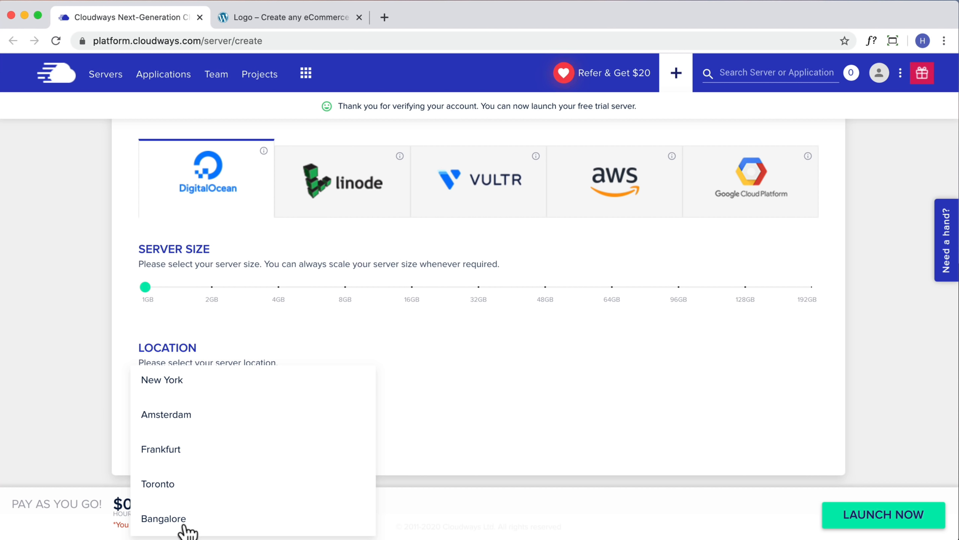
pyautogui.scroll(1, 162, 472)
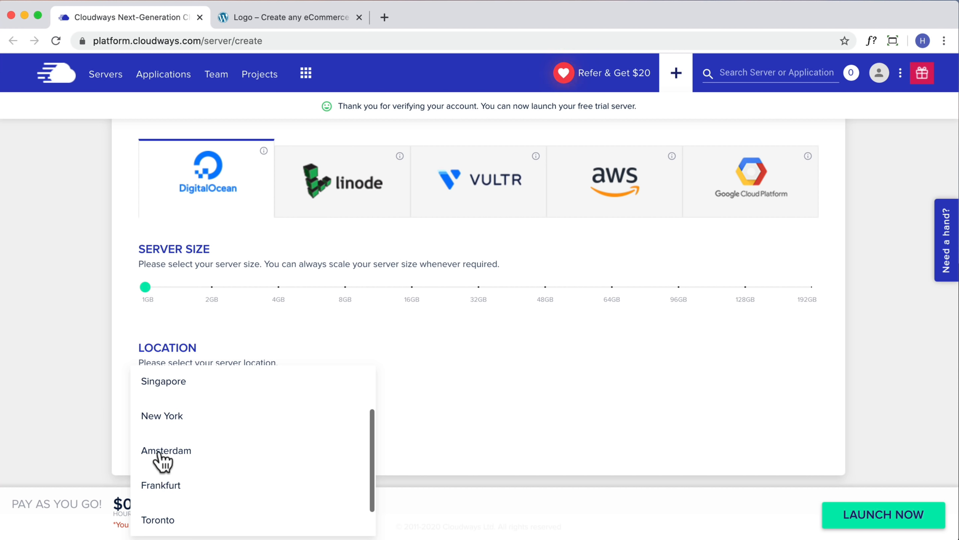
pyautogui.scroll(3, 162, 459)
pyautogui.scroll(-3, 209, 431)
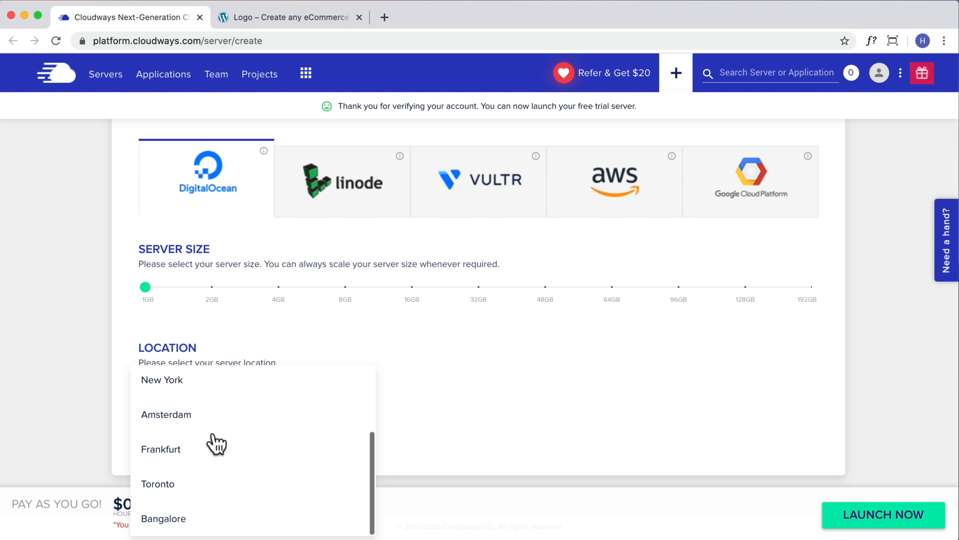
pyautogui.click(482, 419)
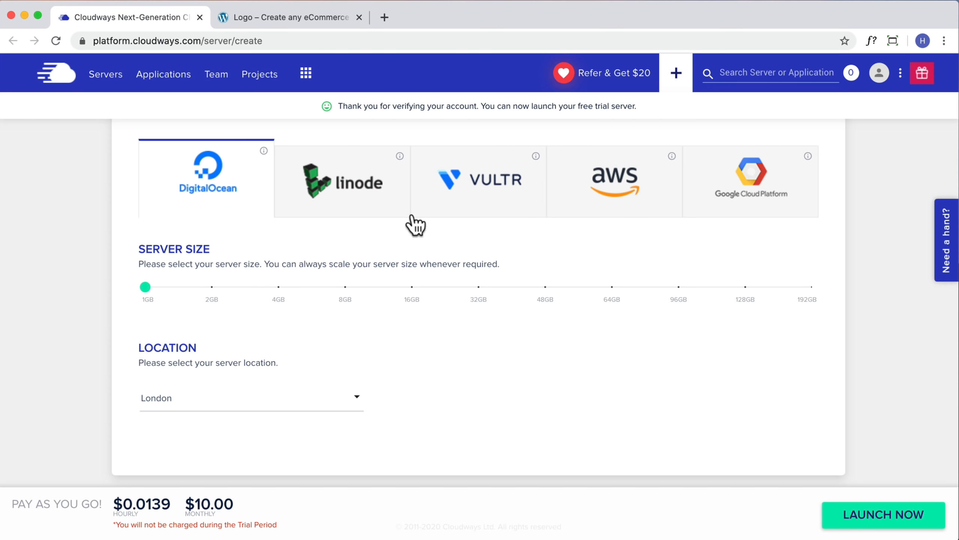
# Switch the provider to Linode with a 1GB server located in Sydney
pyautogui.click(332, 183)
pyautogui.moveTo(219, 290); pyautogui.dragTo(153, 290)
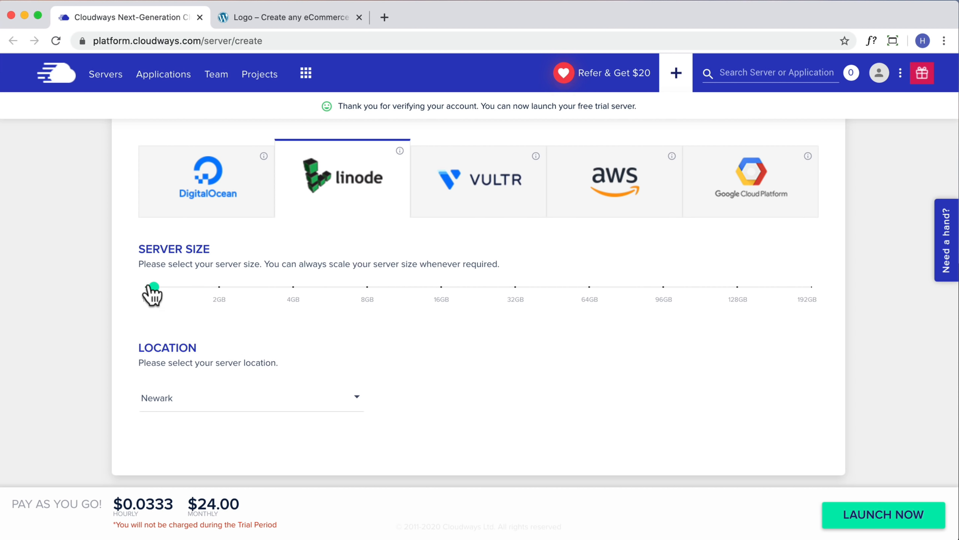
pyautogui.click(293, 404)
pyautogui.scroll(-3, 284, 403)
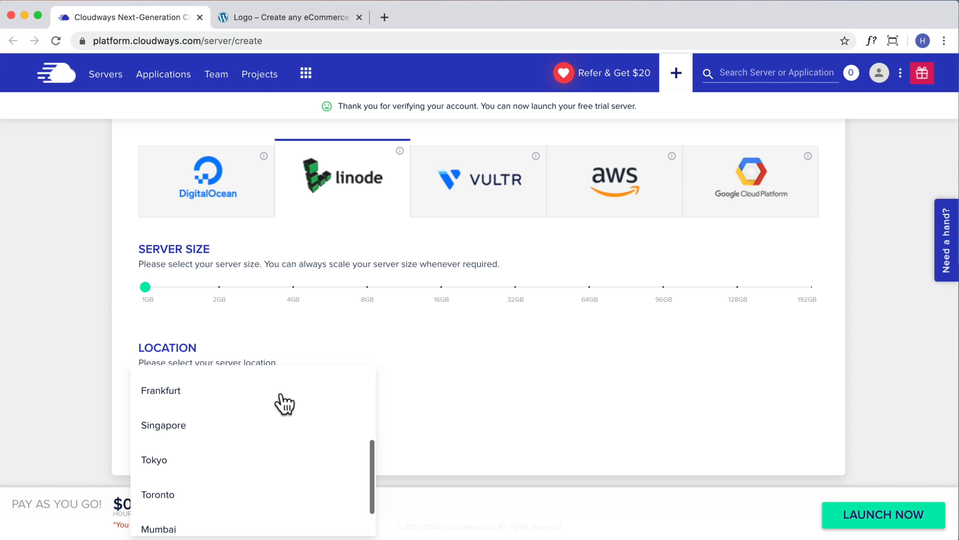
pyautogui.scroll(-1, 279, 403)
pyautogui.click(155, 516)
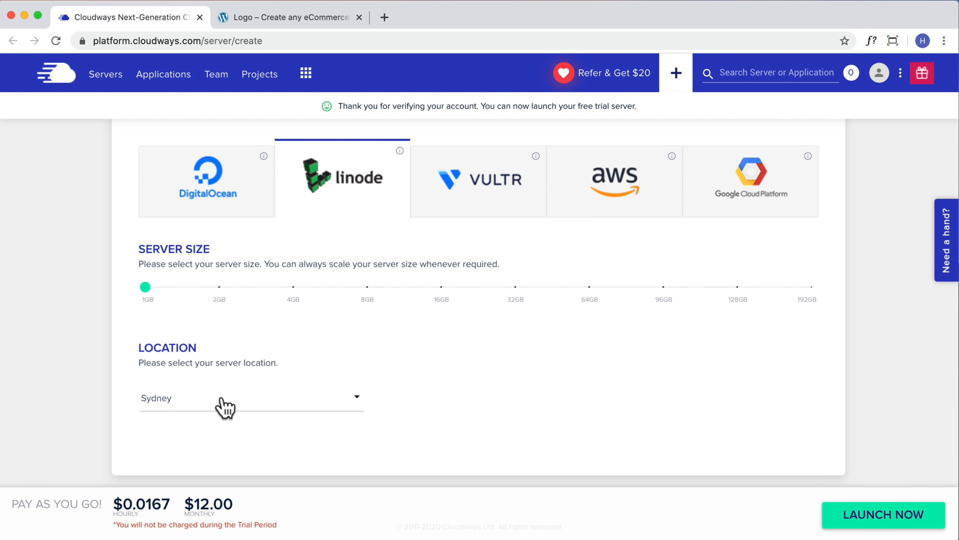
pyautogui.scroll(4, 604, 408)
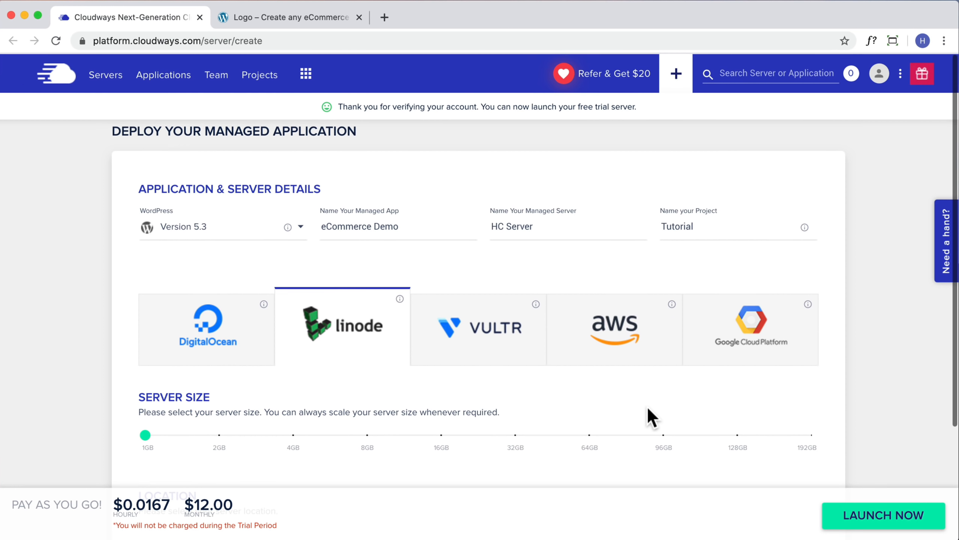
pyautogui.scroll(-4, 643, 407)
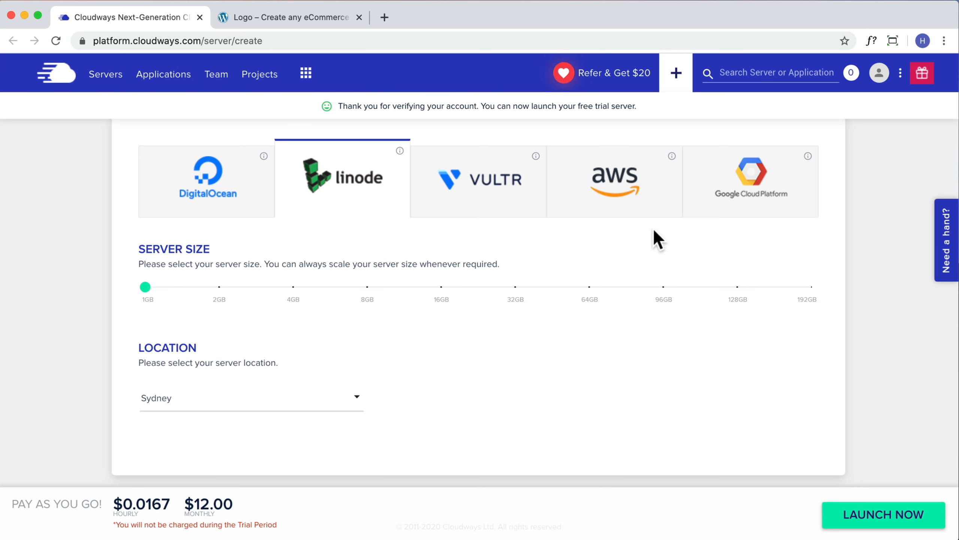
# Compare AWS, reselect Linode 1GB in Sydney, and launch the server
pyautogui.click(614, 196)
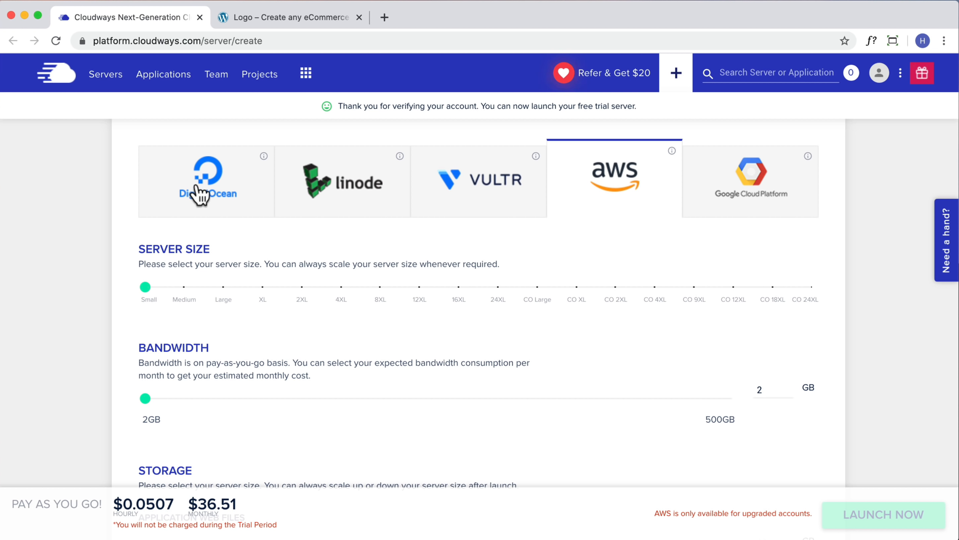
pyautogui.click(356, 189)
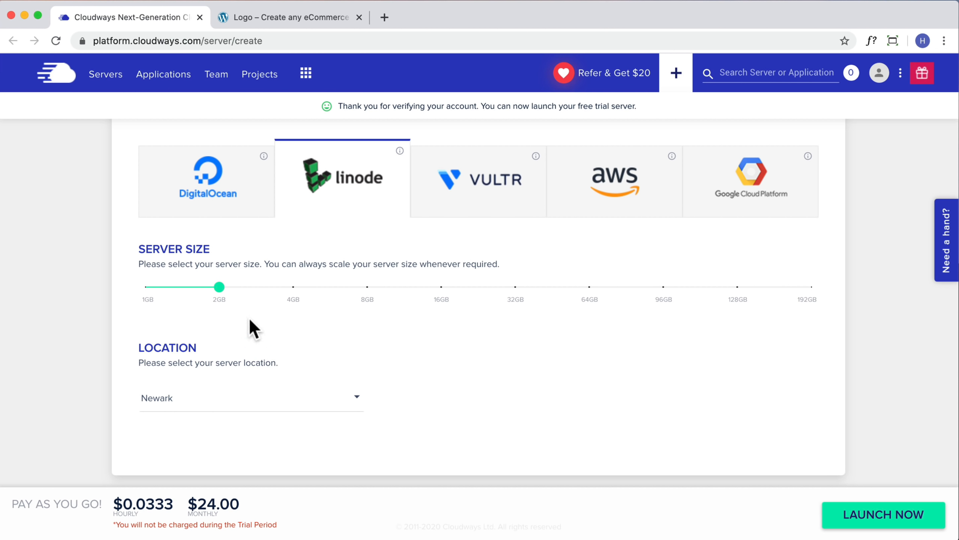
pyautogui.moveTo(219, 288); pyautogui.dragTo(151, 289)
pyautogui.click(259, 398)
pyautogui.scroll(-5, 253, 416)
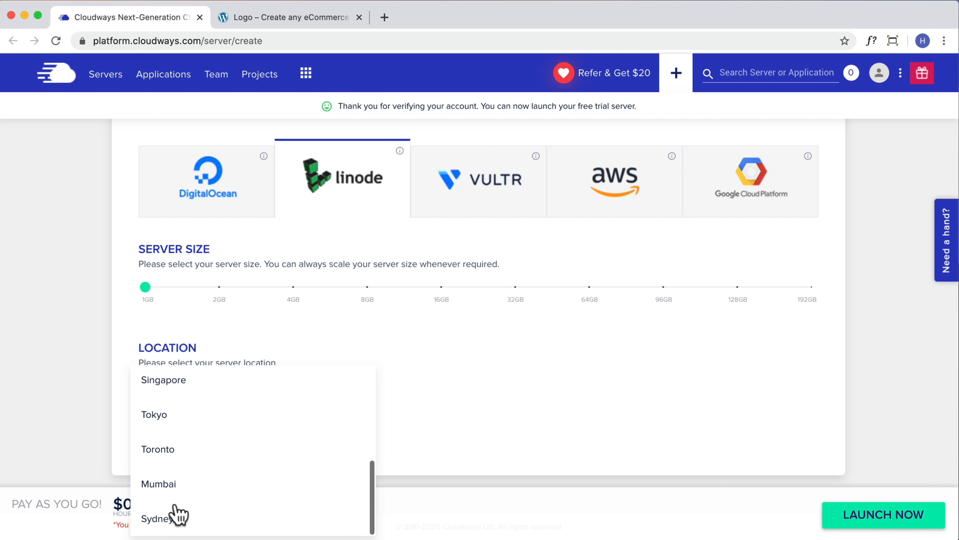
pyautogui.click(176, 516)
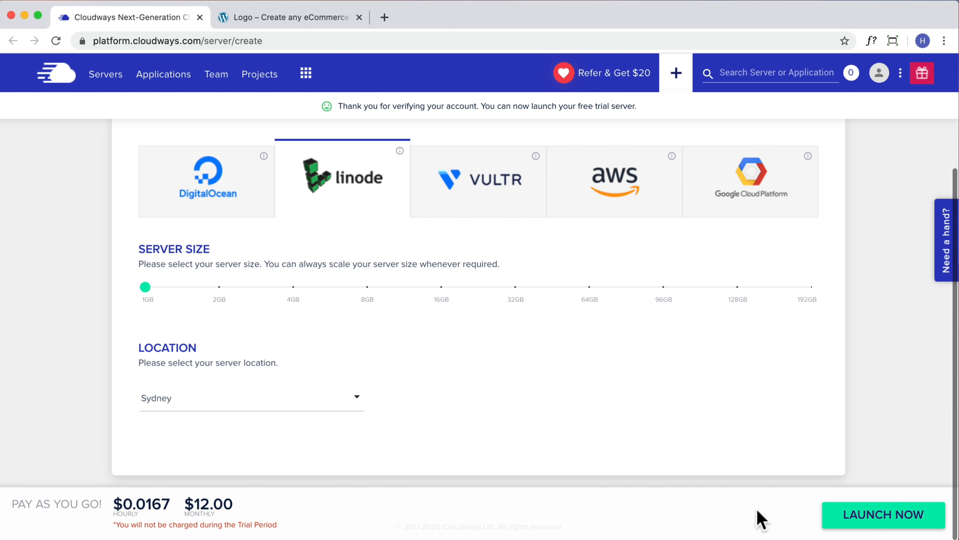
pyautogui.click(872, 522)
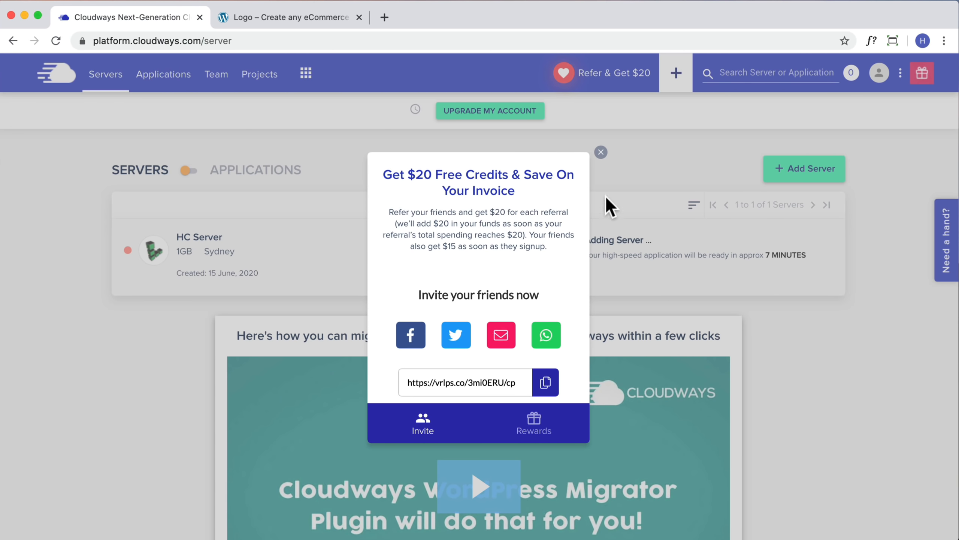
# Dismiss the referral popup and search the Help Center for 'email'
pyautogui.click(601, 152)
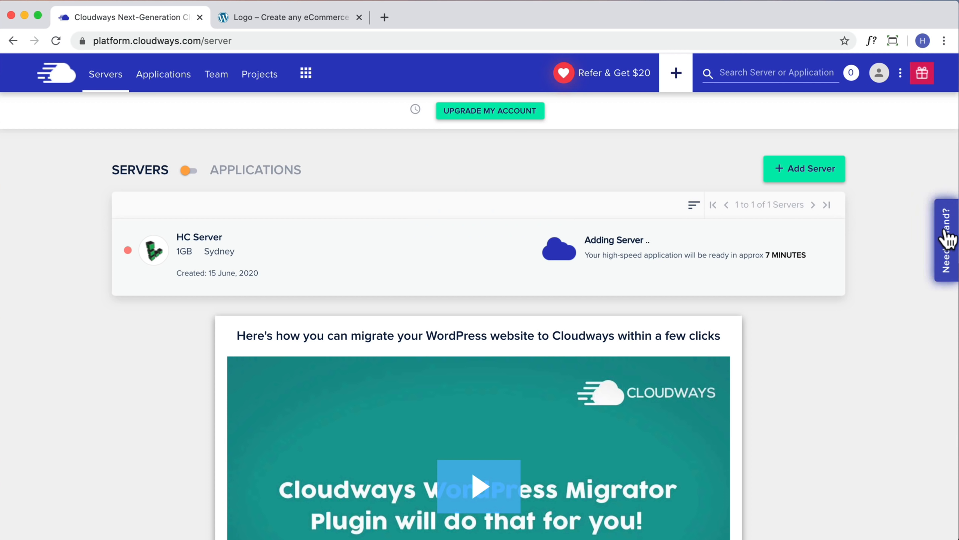
pyautogui.click(947, 244)
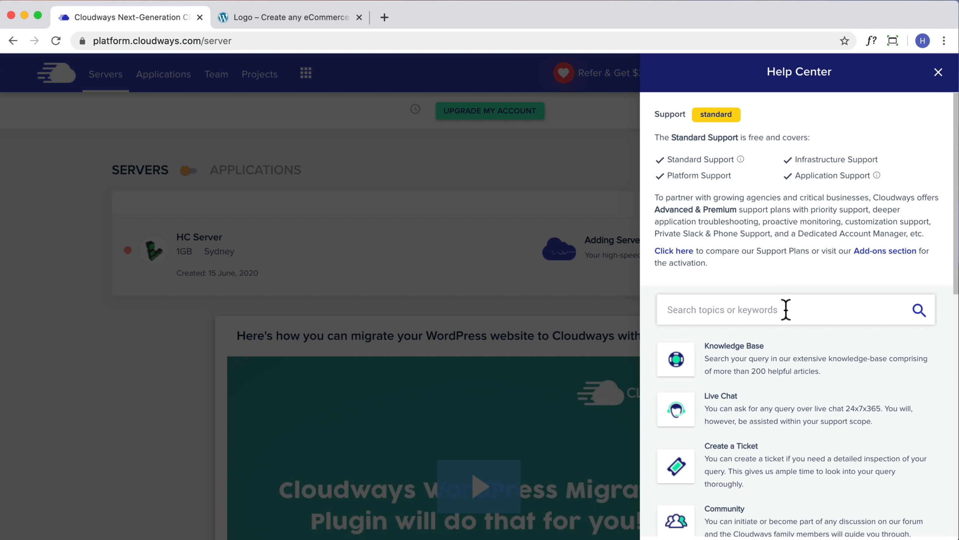
pyautogui.write('email')
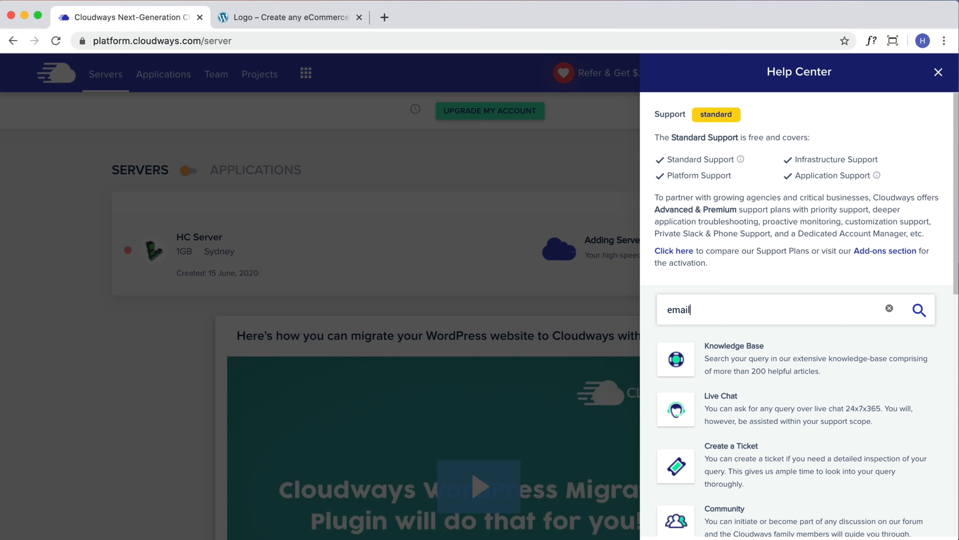
pyautogui.press('Return')
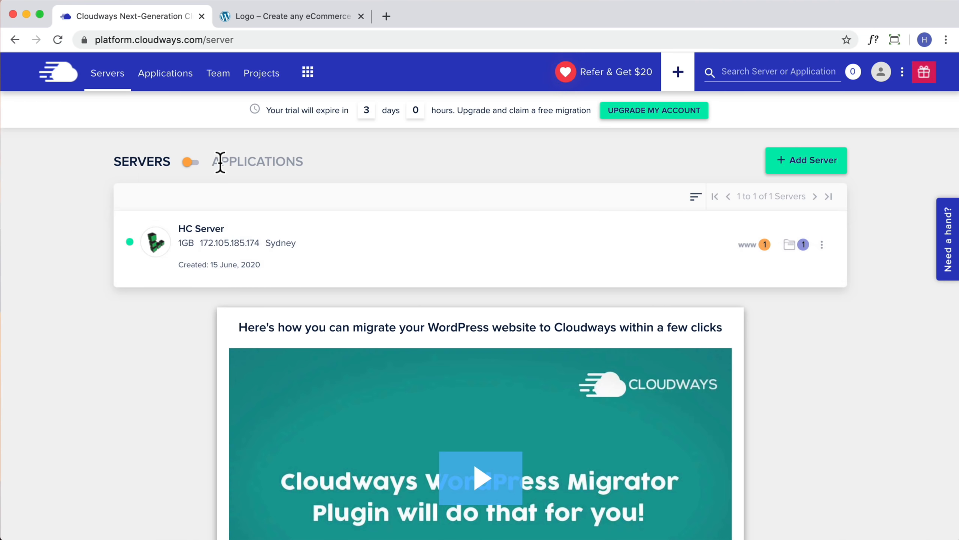
# Open eCommerce Demo from Applications and launch its application URL in a new tab
pyautogui.click(163, 88)
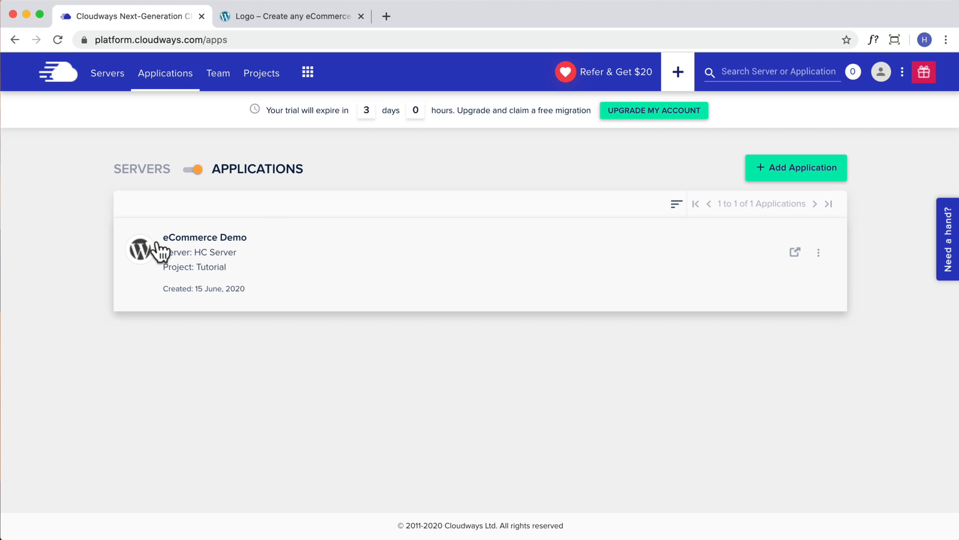
pyautogui.click(238, 255)
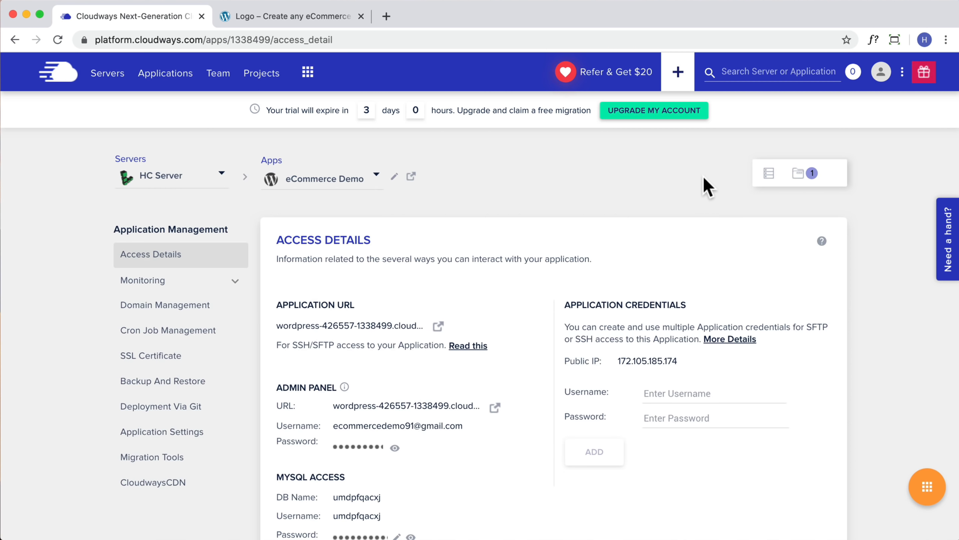
pyautogui.click(438, 325)
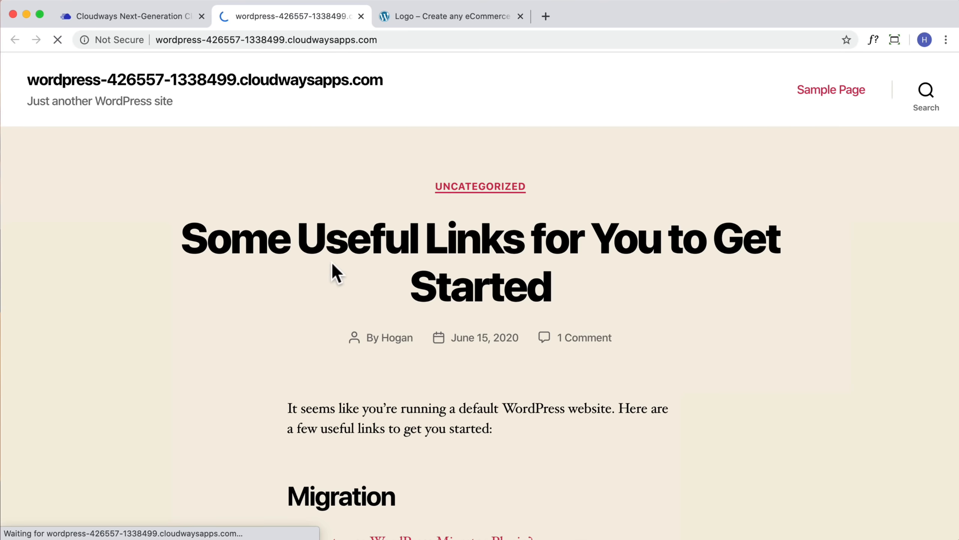
# Append /wp-admin to the site address to reach the WordPress login page
pyautogui.scroll(-15, 491, 212)
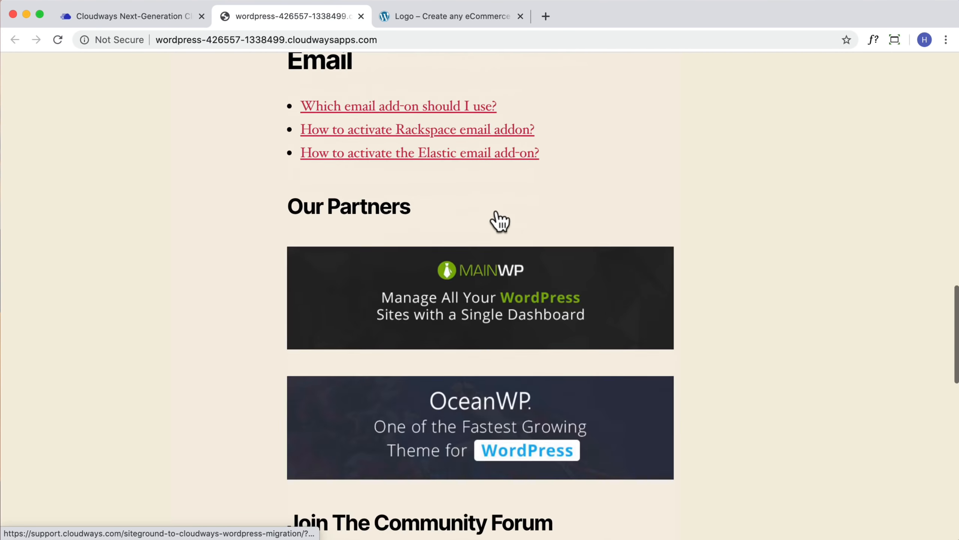
pyautogui.scroll(-10, 496, 212)
pyautogui.scroll(20, 496, 214)
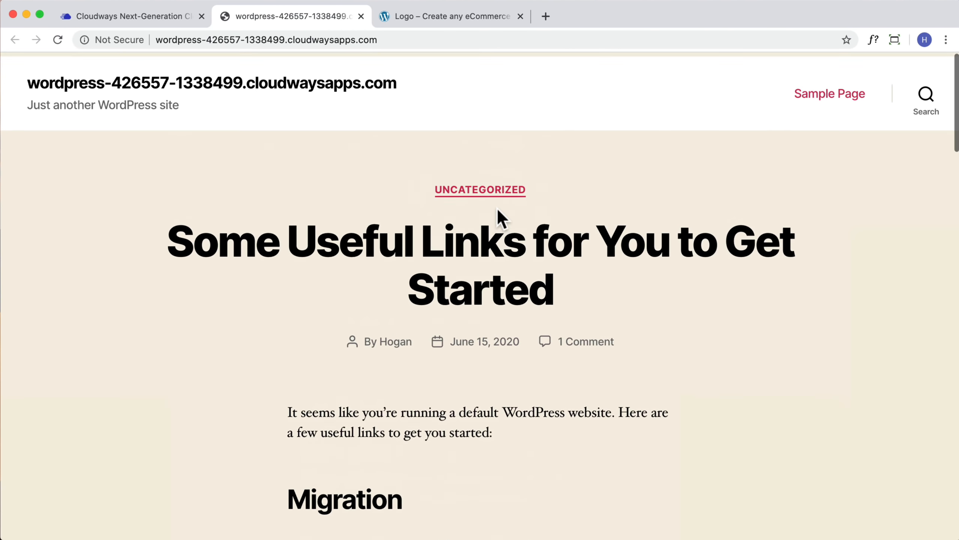
pyautogui.click(394, 39)
pyautogui.click(399, 41)
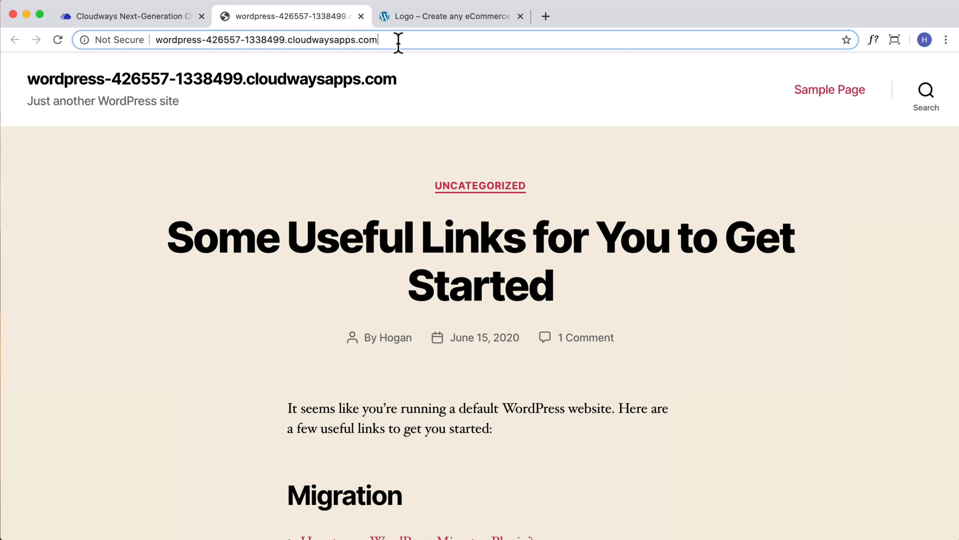
pyautogui.write('/')
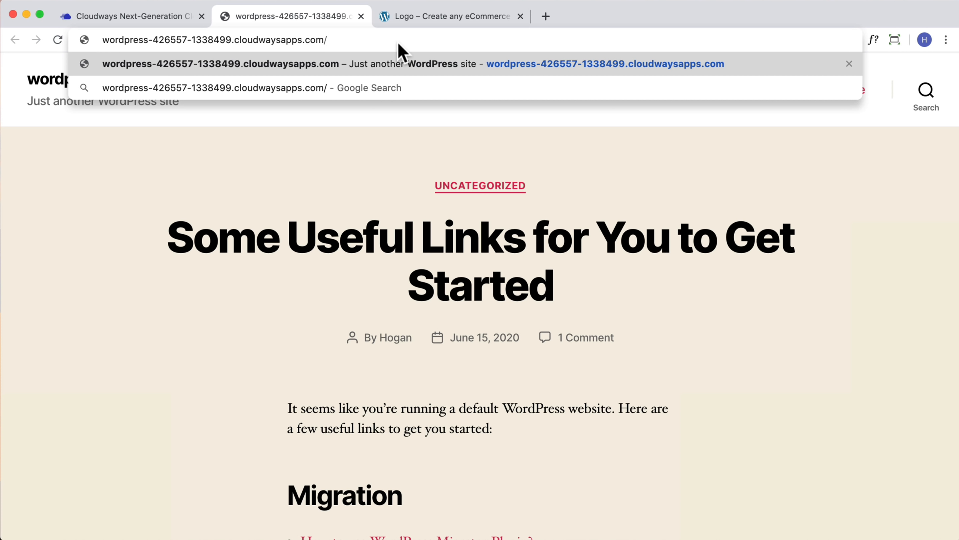
pyautogui.write('wp-admin')
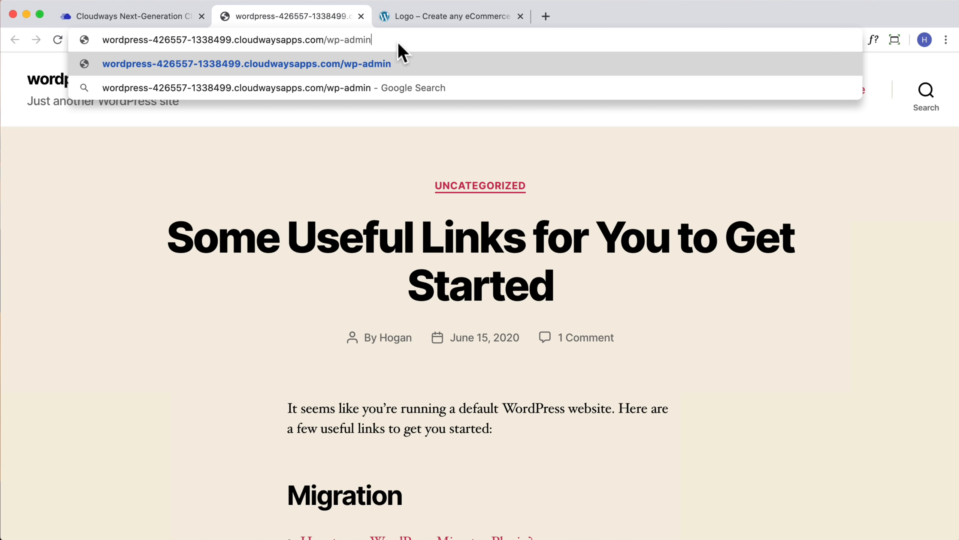
pyautogui.press('Return')
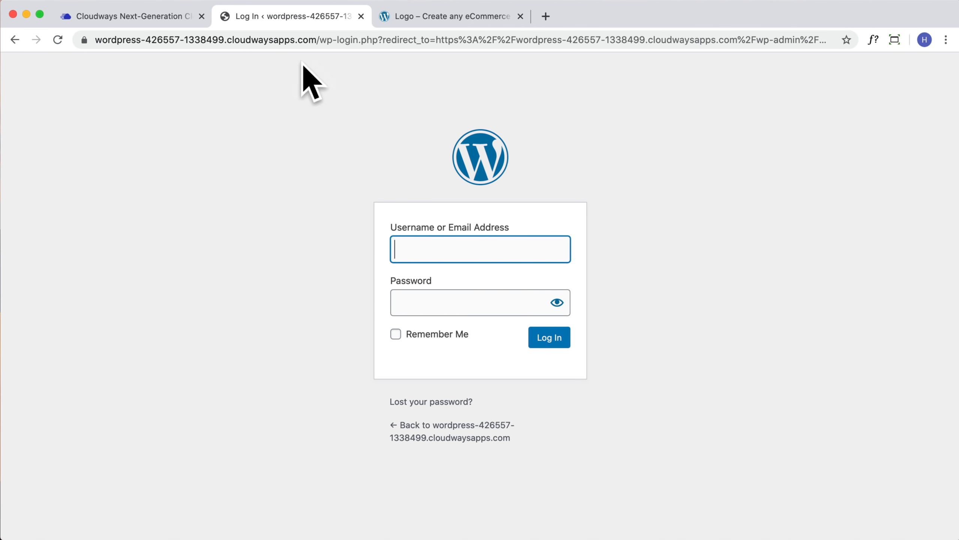
# Log in with the admin email and the password copied from Cloudways access details
pyautogui.click(145, 15)
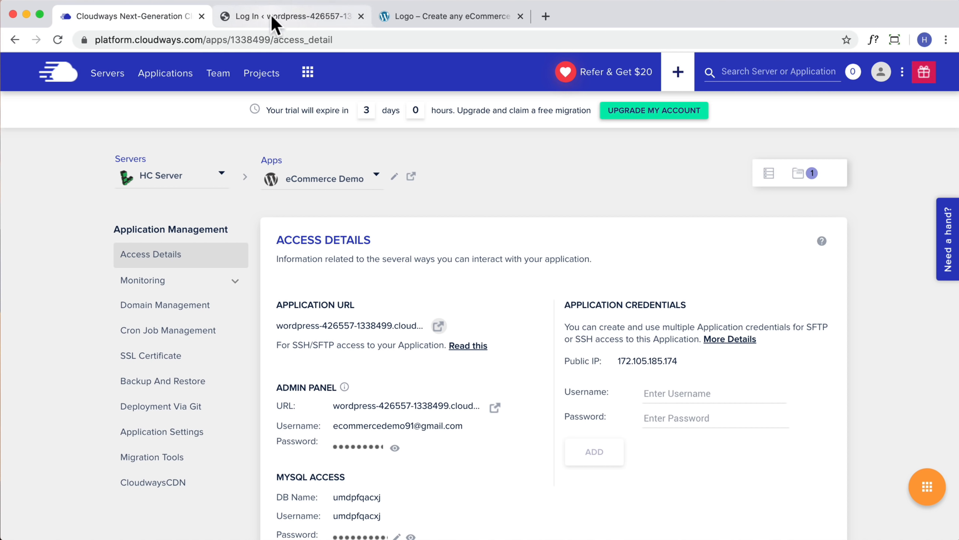
pyautogui.scroll(-2, 442, 353)
pyautogui.scroll(-2, 442, 352)
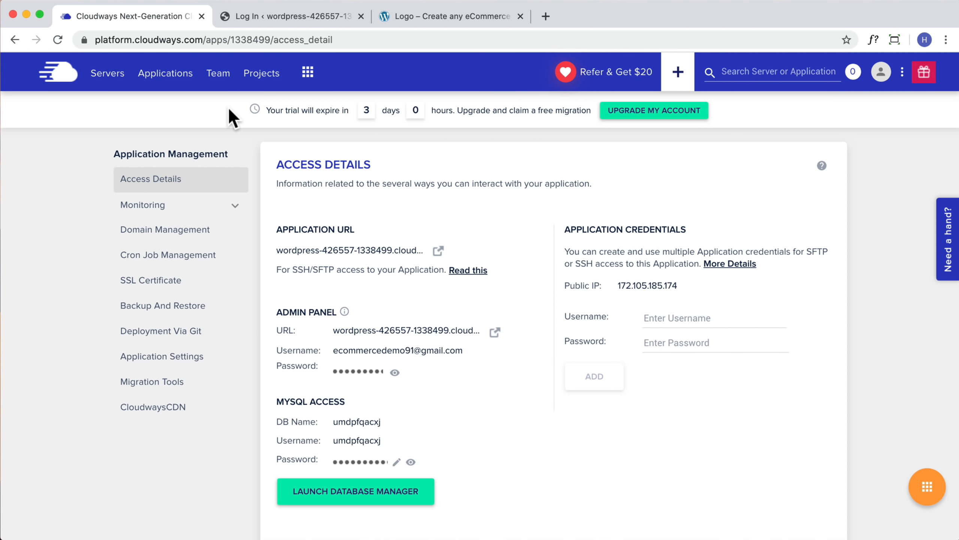
pyautogui.click(286, 16)
pyautogui.click(480, 251)
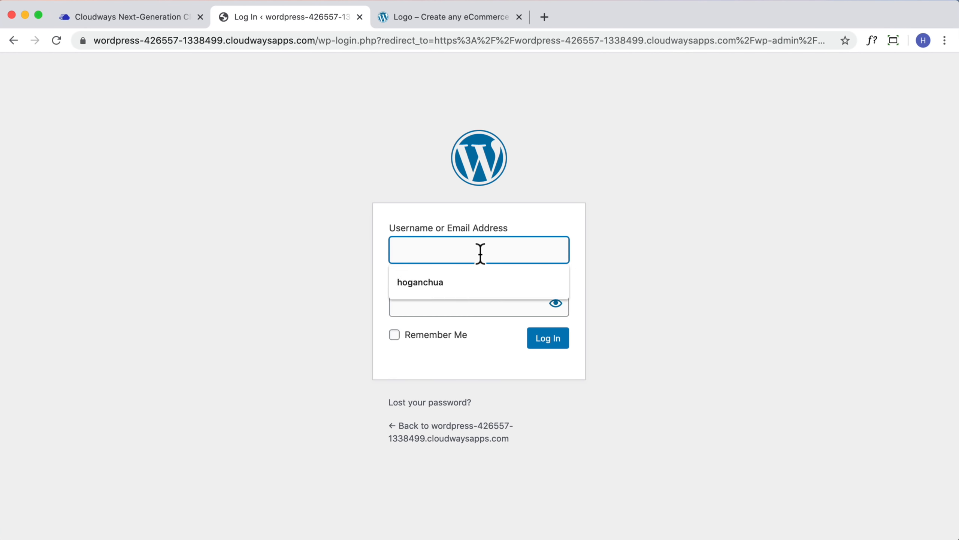
pyautogui.click(467, 301)
pyautogui.click(121, 27)
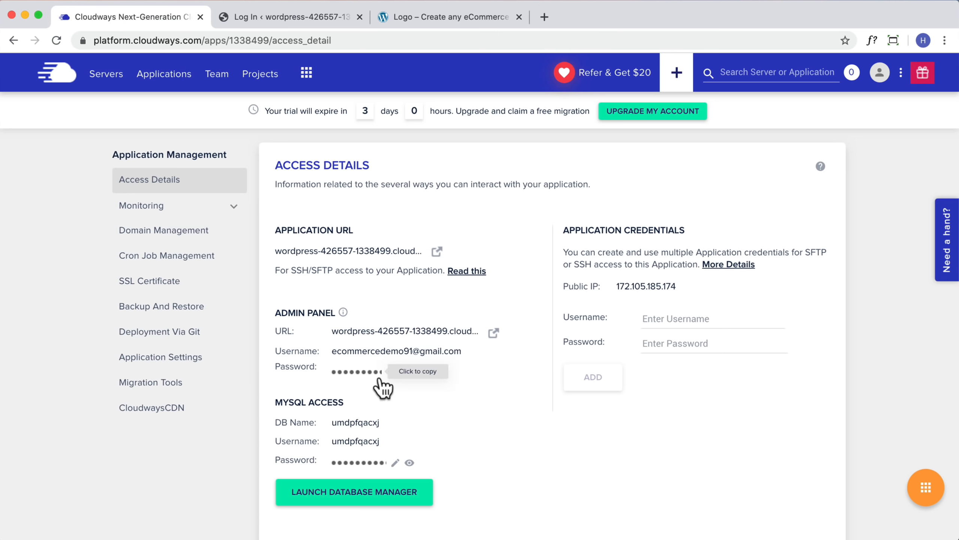
pyautogui.click(389, 374)
pyautogui.click(264, 17)
pyautogui.press('super+v')
pyautogui.click(547, 347)
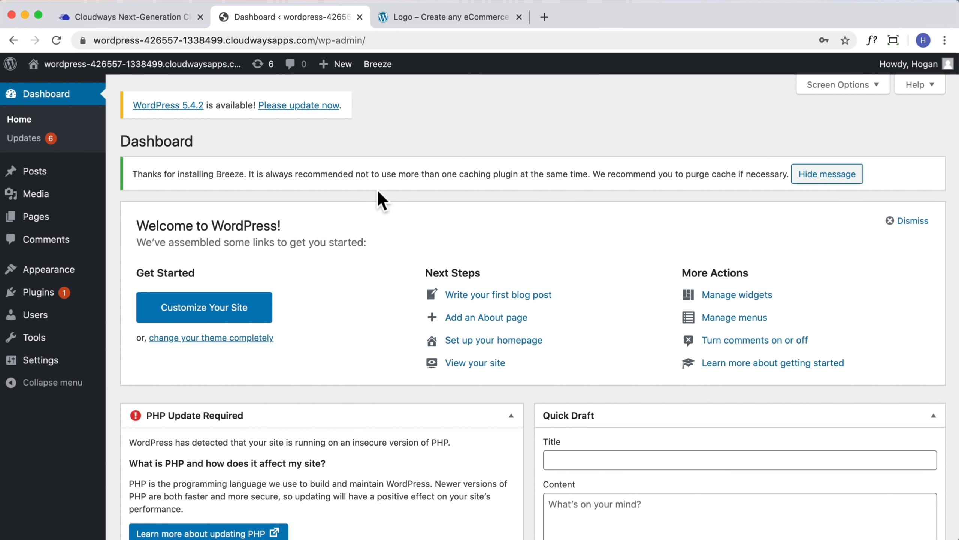
# Start the WordPress core update to version 5.4.2
pyautogui.click(278, 106)
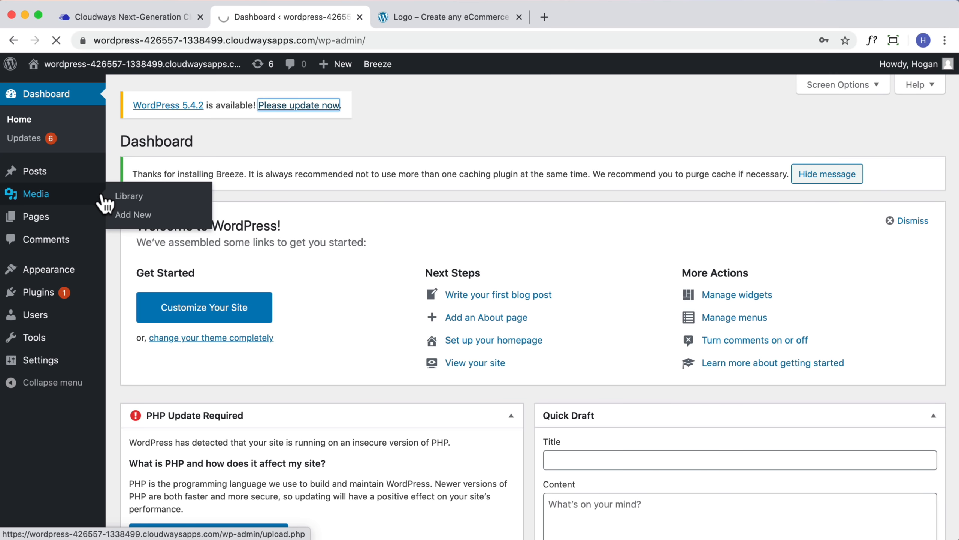
pyautogui.scroll(-1, 204, 355)
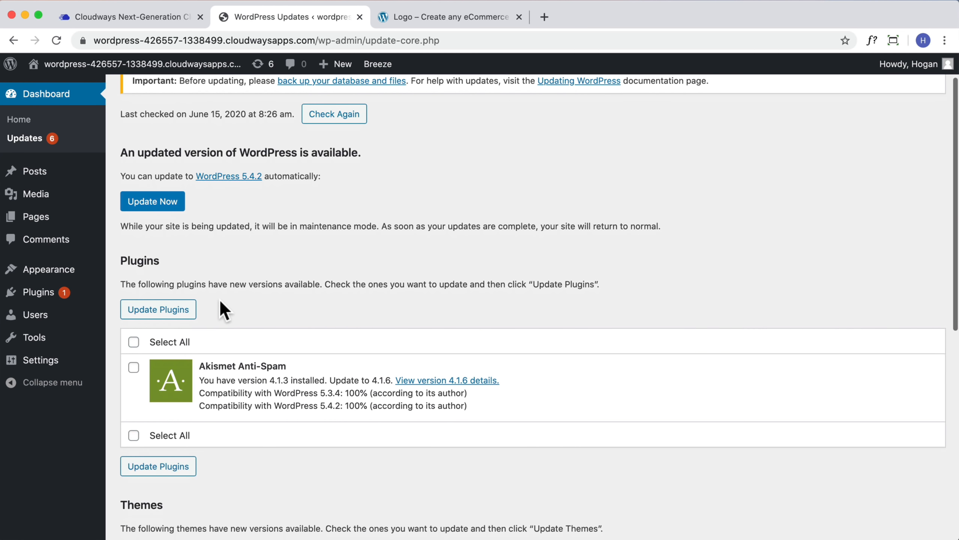
pyautogui.scroll(2, 220, 306)
pyautogui.click(149, 248)
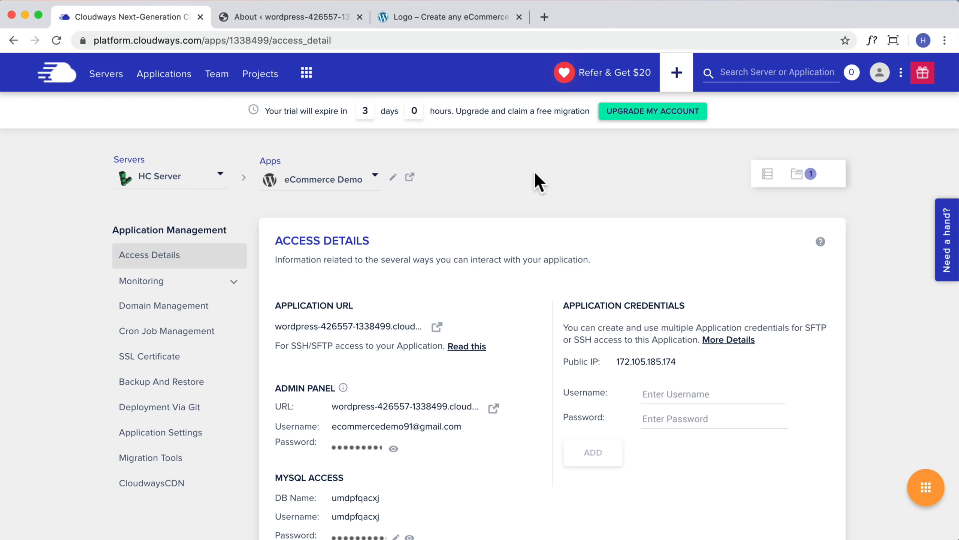
# Open HC Server's Settings & Packages page from the Servers list
pyautogui.click(114, 78)
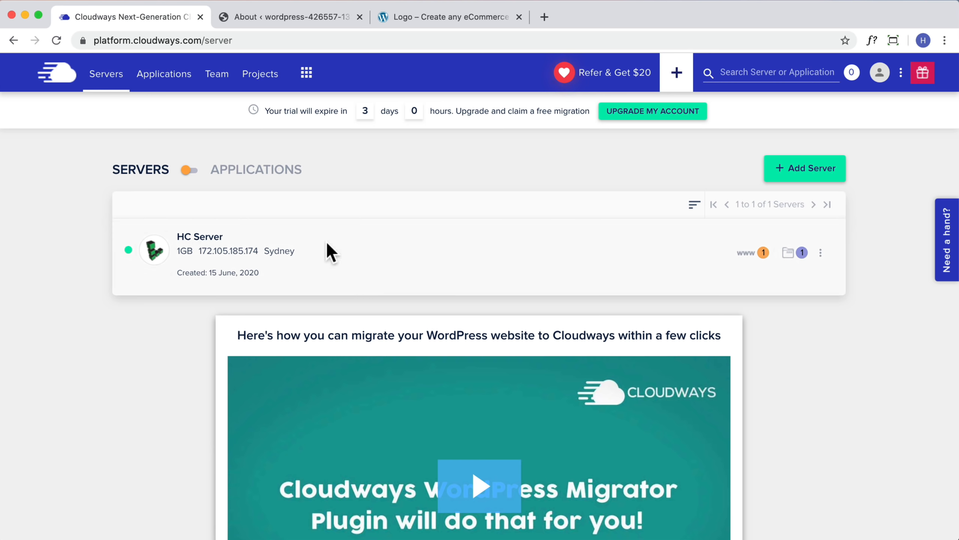
pyautogui.click(301, 252)
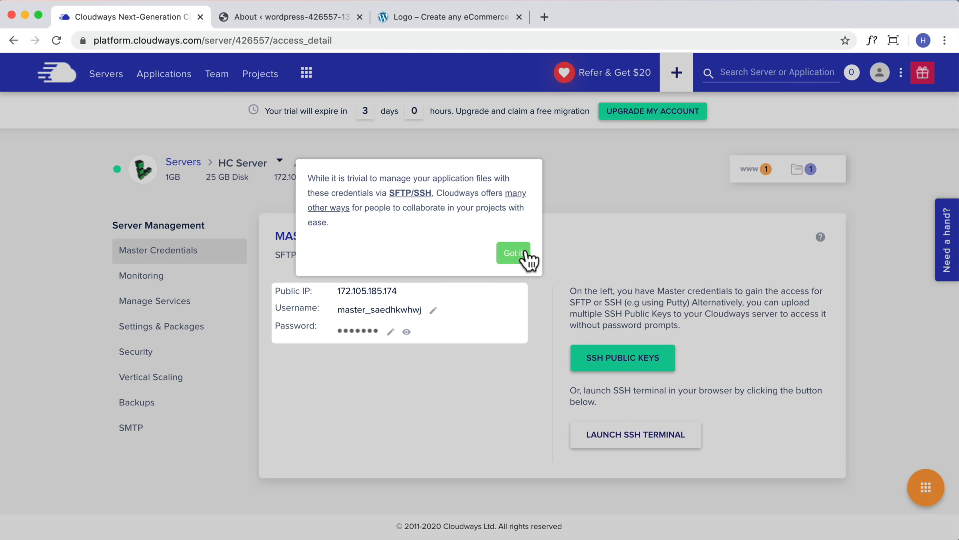
pyautogui.click(513, 253)
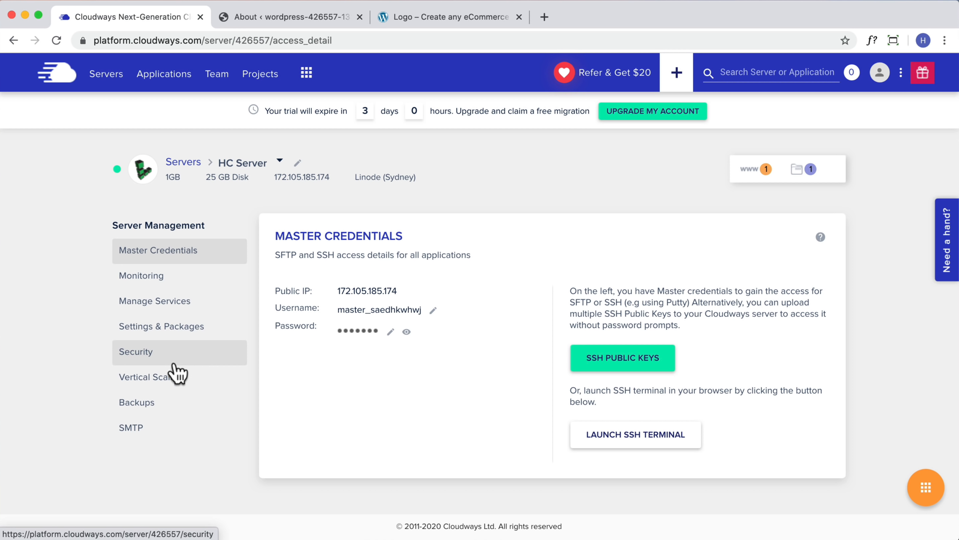
pyautogui.click(165, 324)
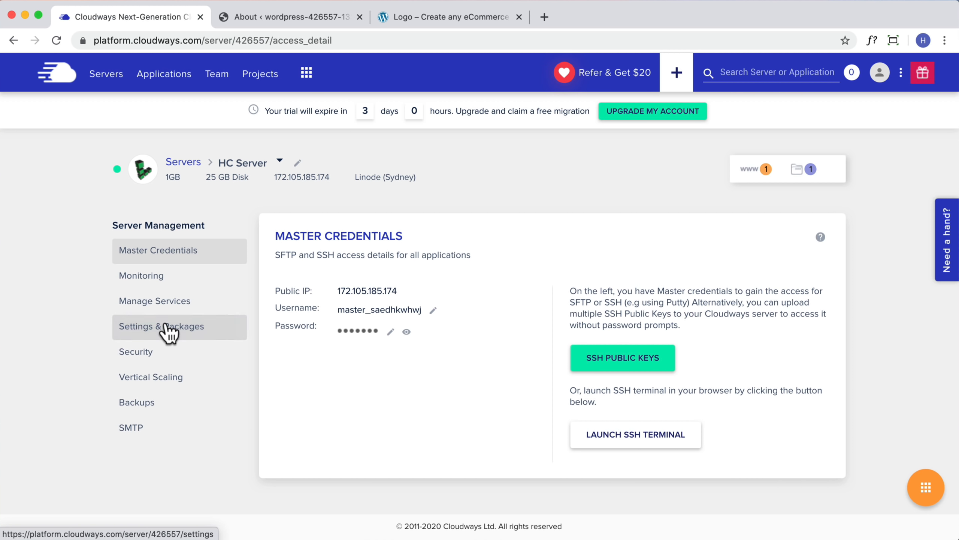
pyautogui.scroll(-2, 425, 365)
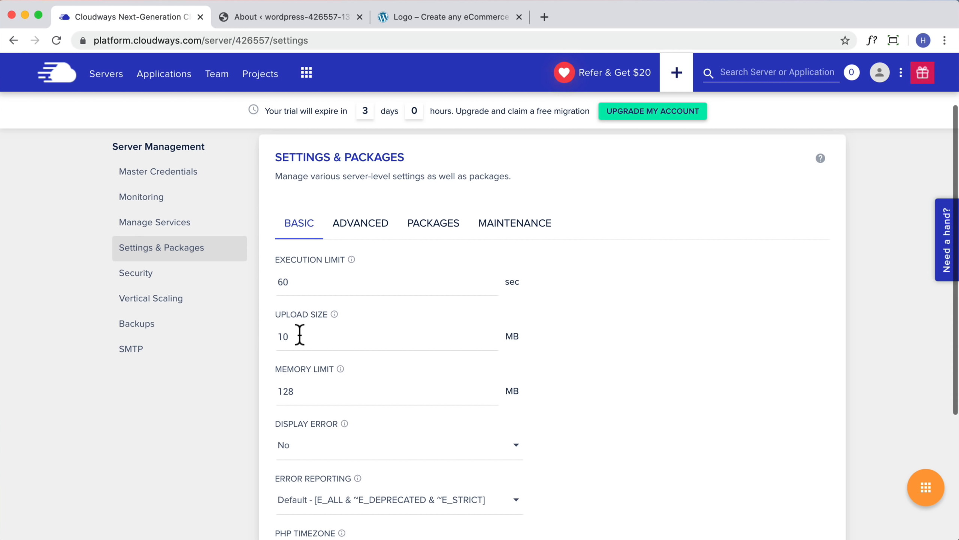
# Change upload size from 10 to 50 MB and memory limit from 128 to 256 MB, then save
pyautogui.doubleClick(287, 338)
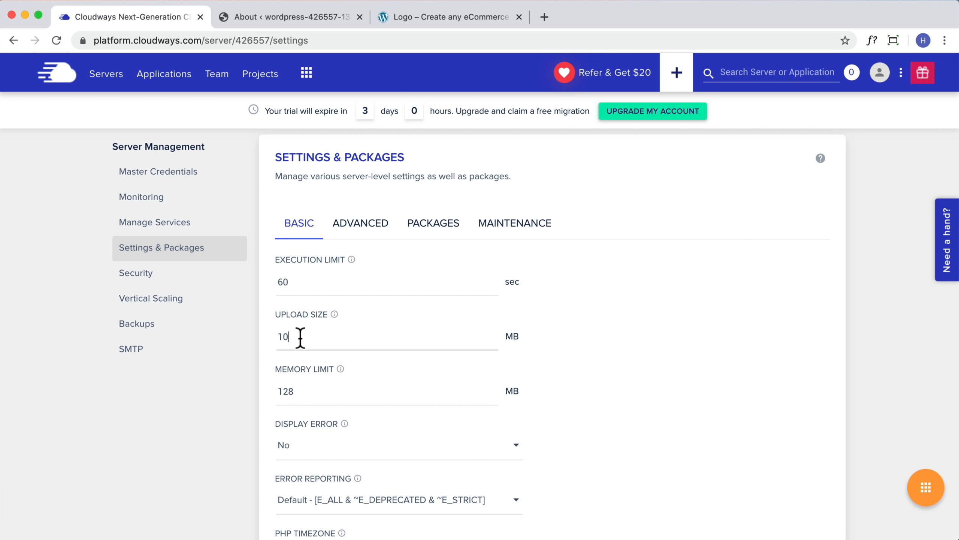
pyautogui.doubleClick(288, 337)
pyautogui.write('50')
pyautogui.moveTo(312, 393); pyautogui.dragTo(260, 400)
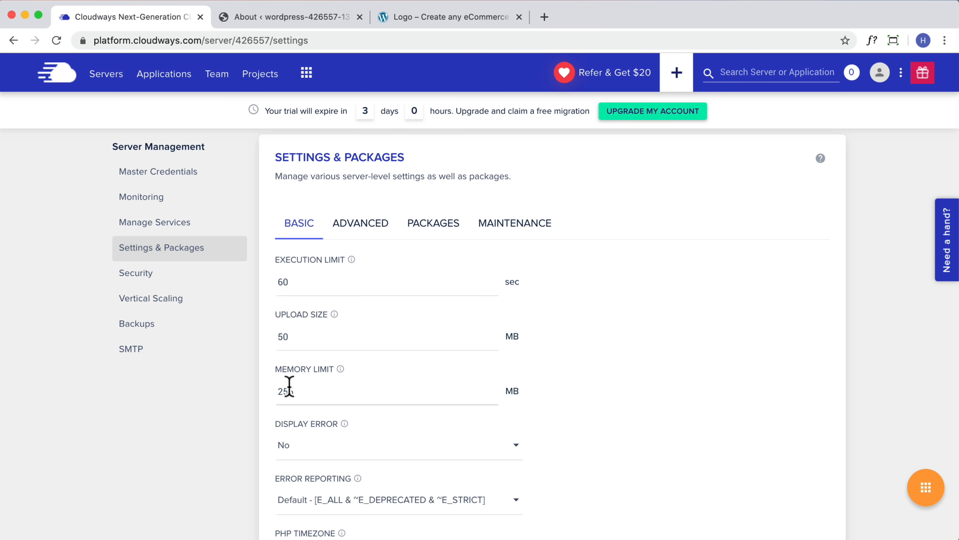
pyautogui.write('256')
pyautogui.scroll(-5, 340, 381)
pyautogui.click(338, 482)
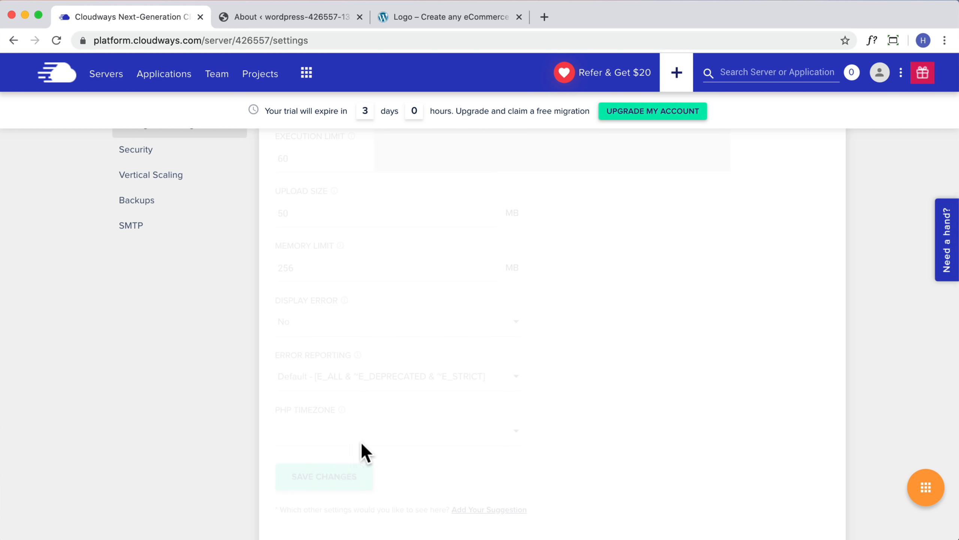
pyautogui.scroll(3, 306, 385)
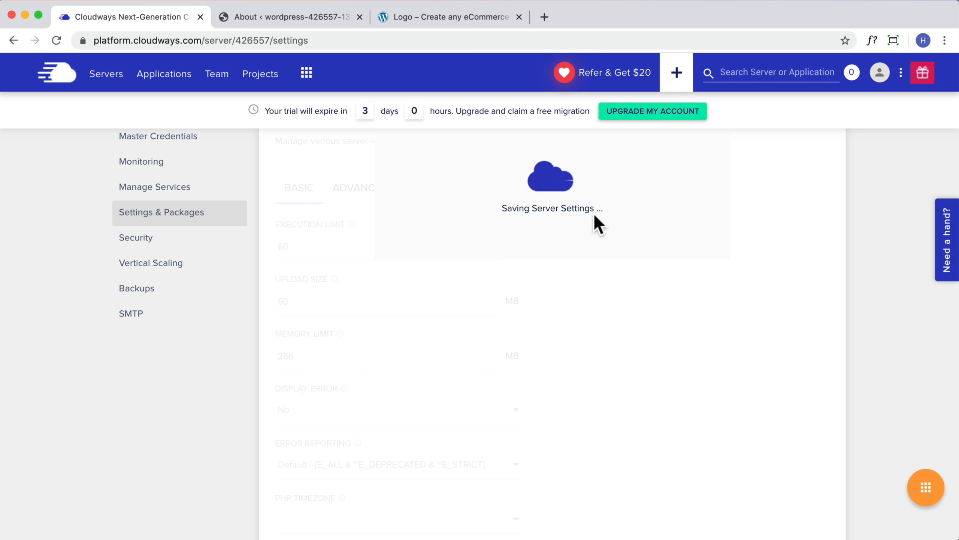
# Change HC Server's PHP version from 7.1 to 7.4 in Packages and confirm the warning
pyautogui.click(354, 186)
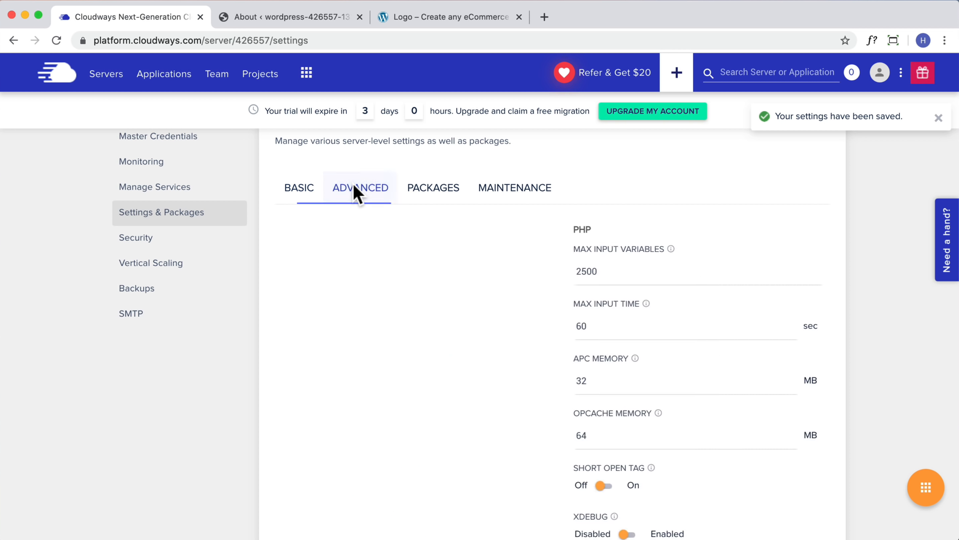
pyautogui.scroll(-2, 419, 265)
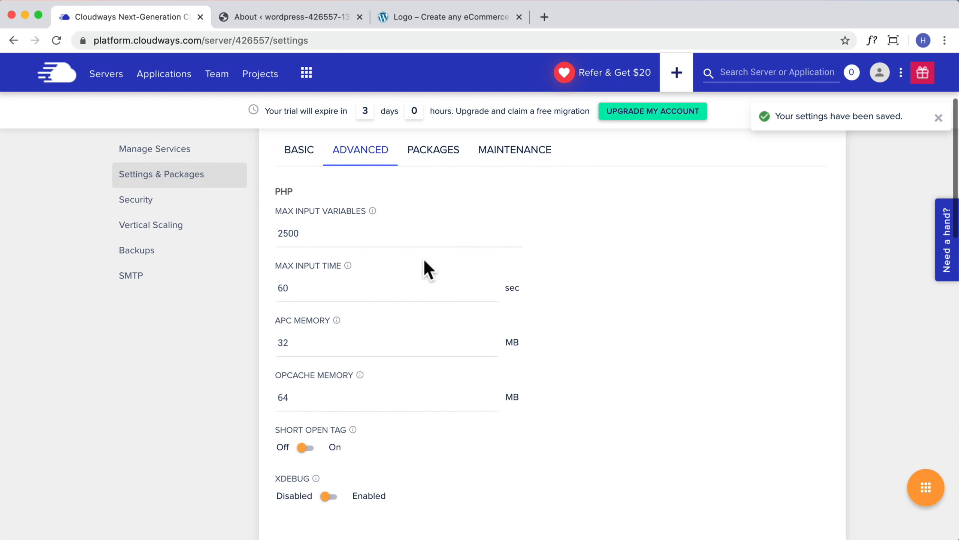
pyautogui.click(435, 148)
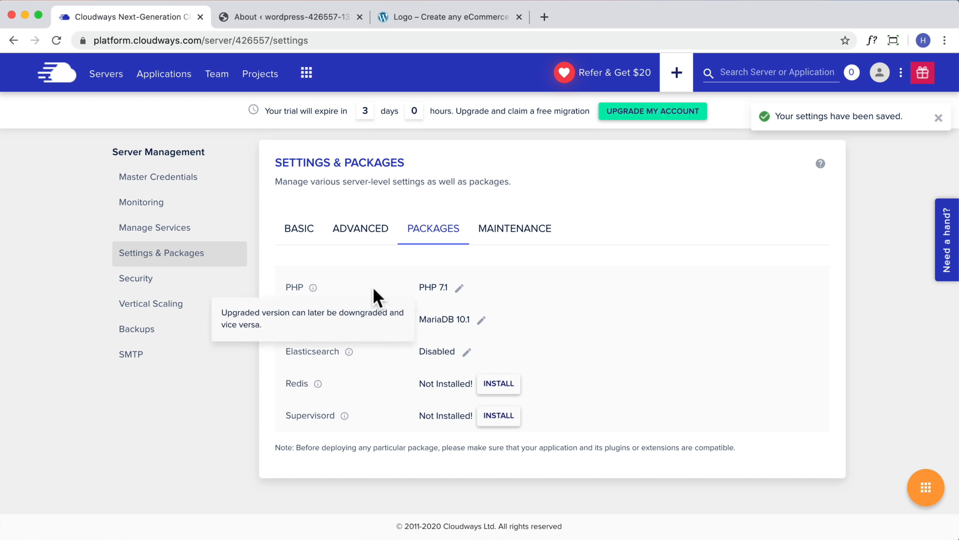
pyautogui.click(460, 288)
pyautogui.click(497, 281)
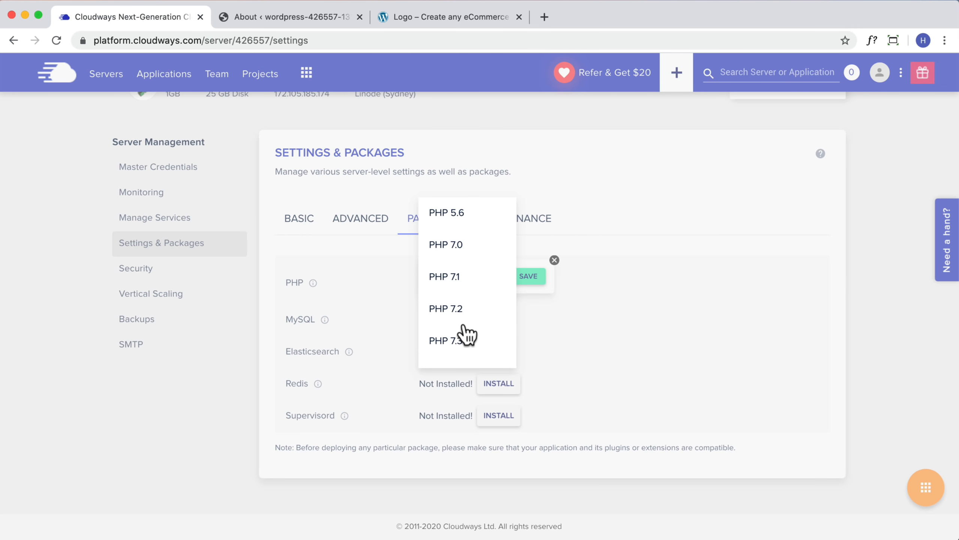
pyautogui.scroll(-1, 461, 334)
pyautogui.click(452, 352)
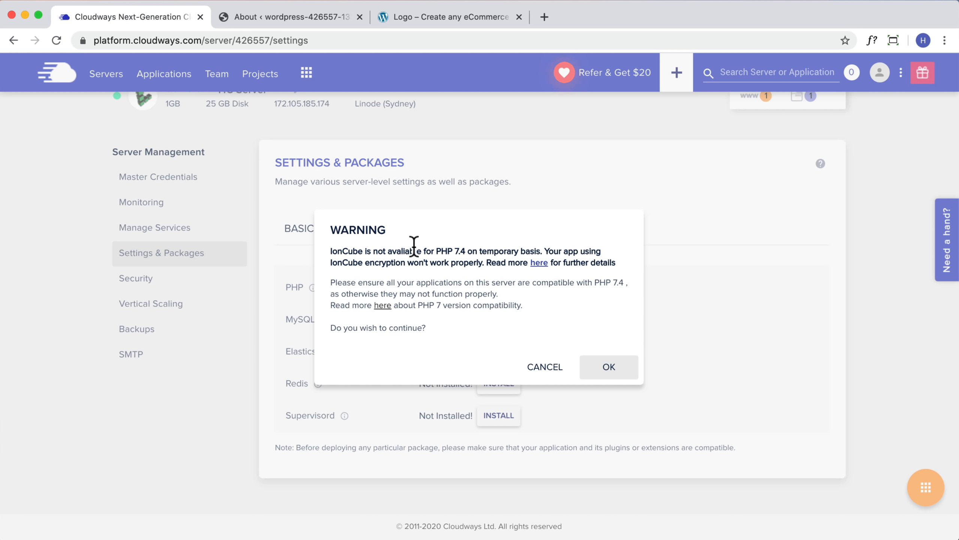
pyautogui.click(609, 369)
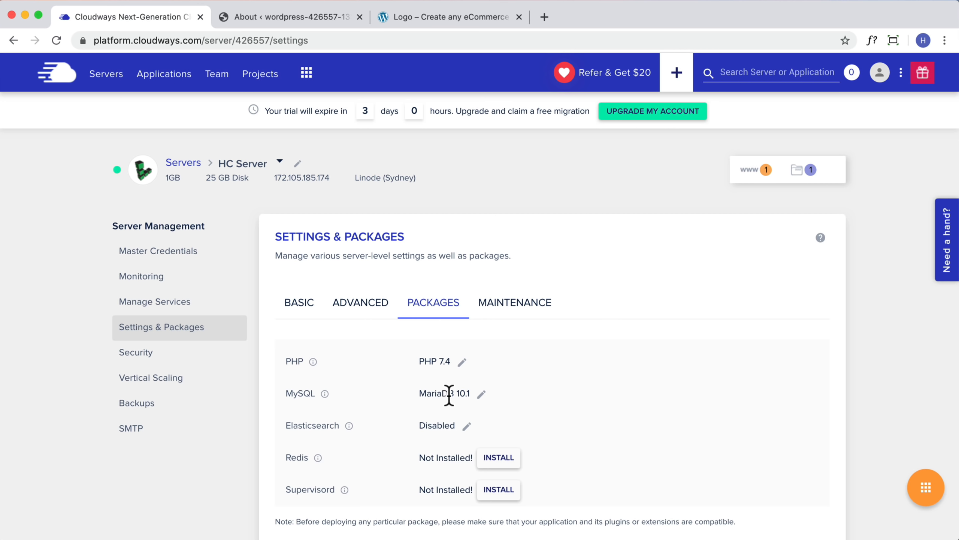
# Reload the WordPress About page and go to Appearance > Themes
pyautogui.moveTo(319, 459)
pyautogui.click(325, 18)
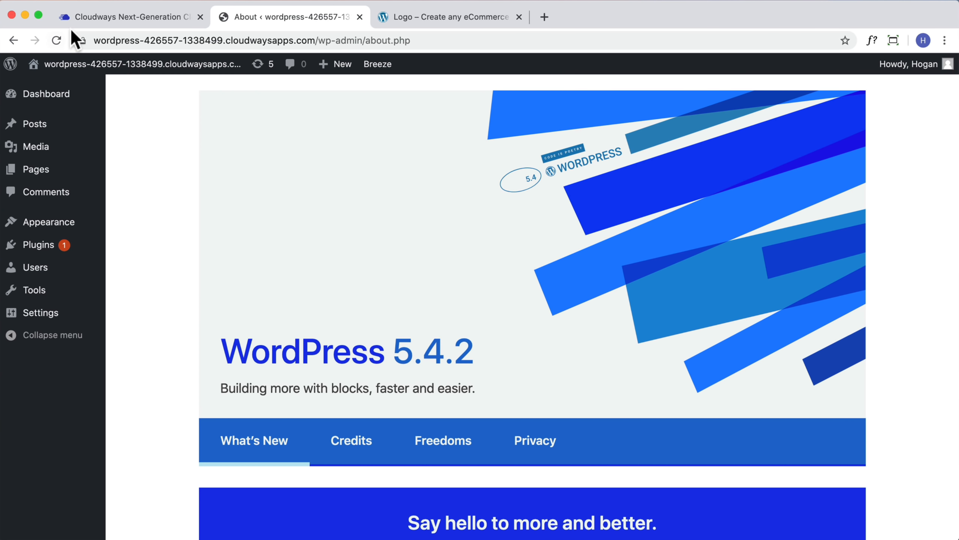
pyautogui.click(57, 40)
pyautogui.scroll(-20, 634, 262)
pyautogui.scroll(5, 635, 263)
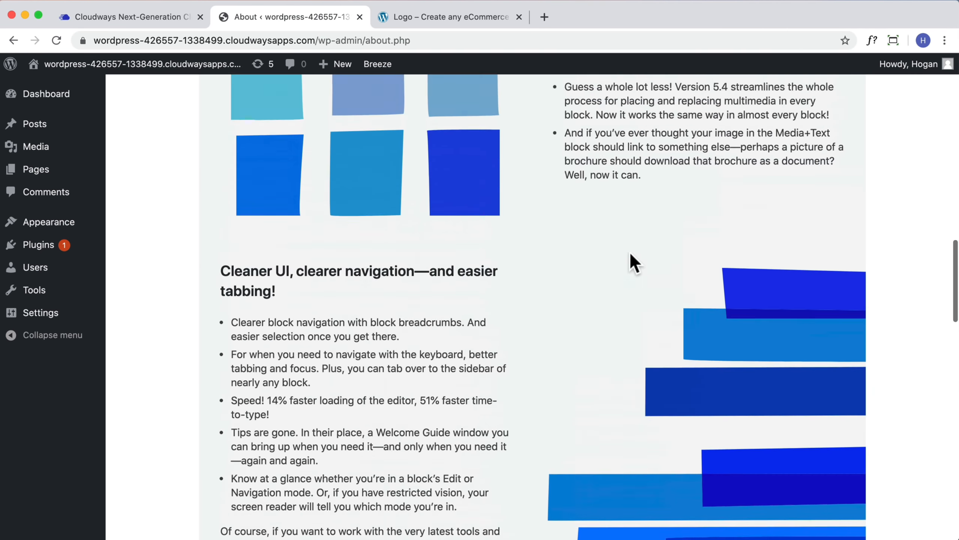
pyautogui.scroll(15, 566, 254)
pyautogui.moveTo(46, 229)
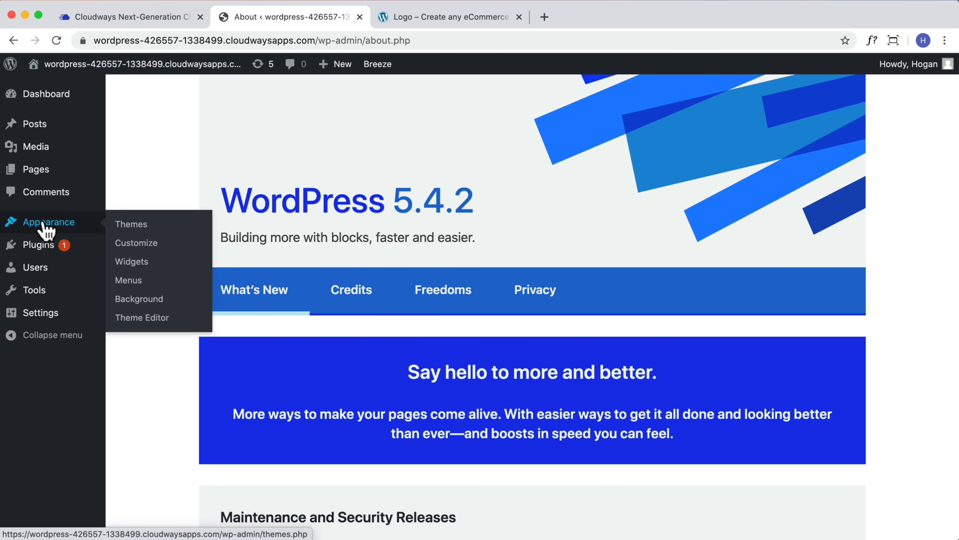
pyautogui.click(132, 225)
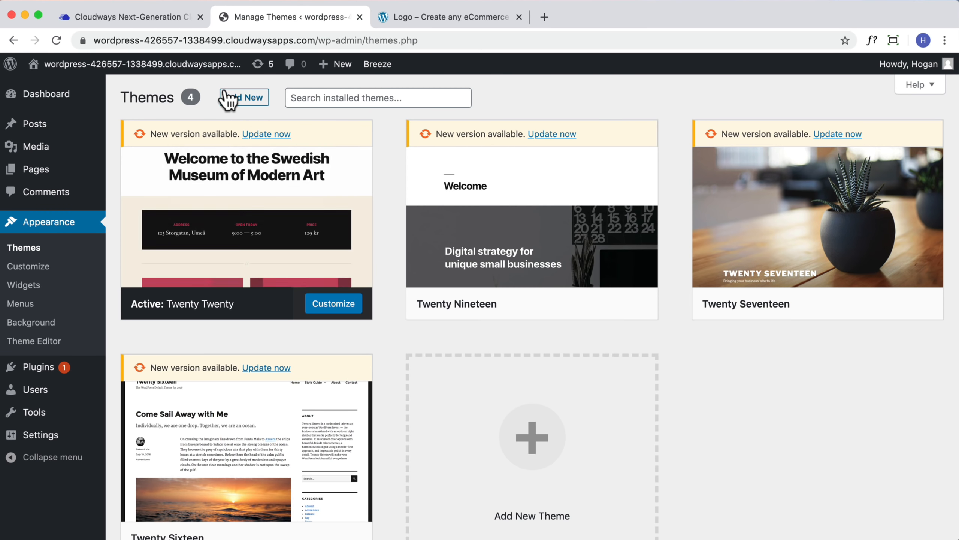
# Upload themify-ultra.zip as a new theme, install it, and activate it
pyautogui.click(241, 98)
pyautogui.click(248, 99)
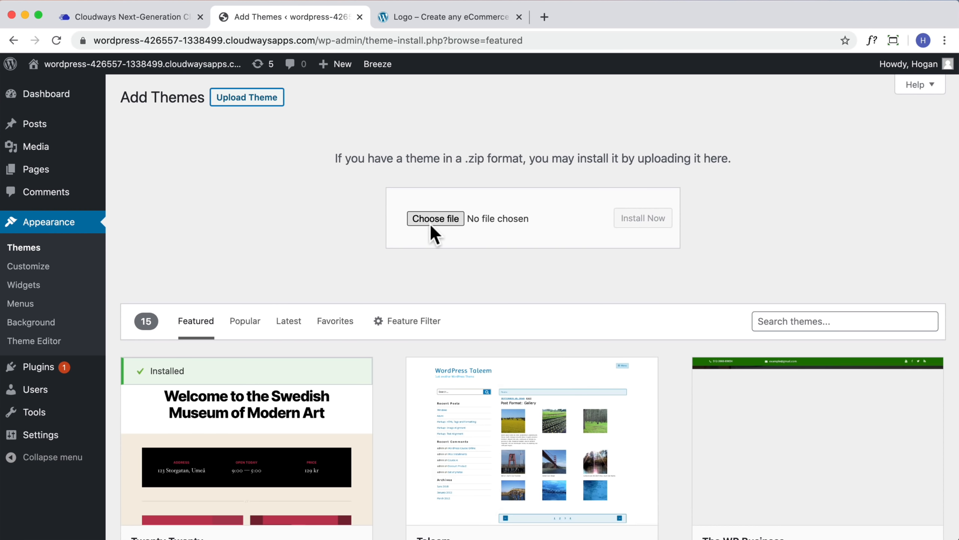
pyautogui.click(437, 219)
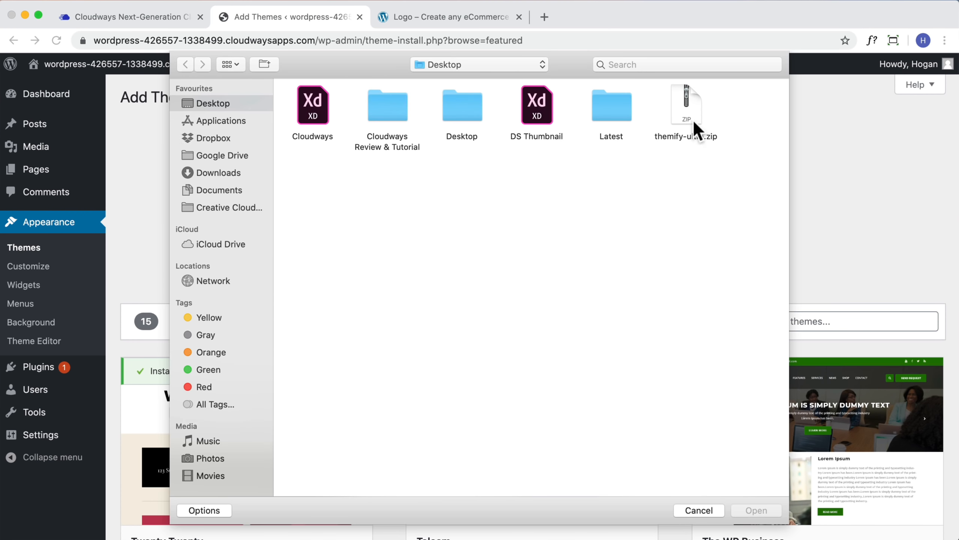
pyautogui.click(695, 122)
pyautogui.click(767, 509)
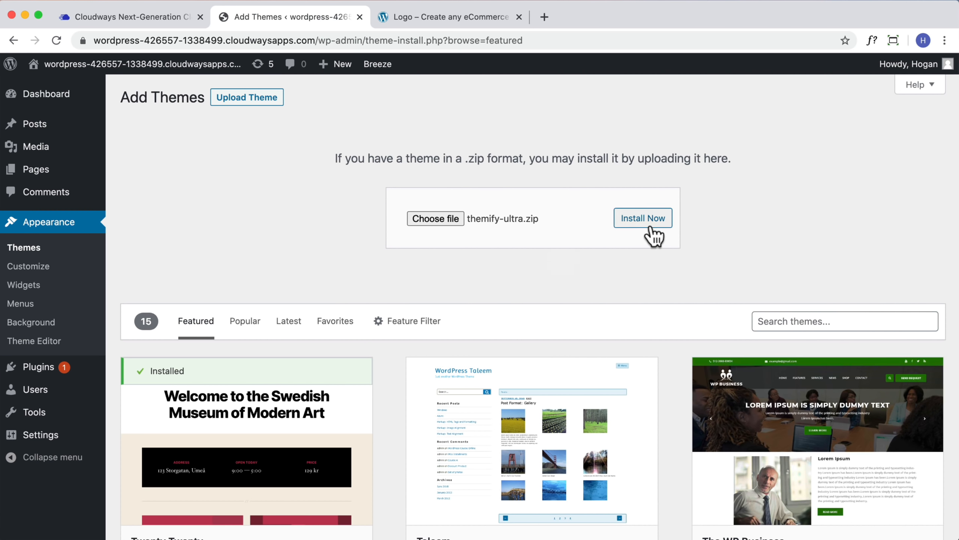
pyautogui.click(626, 223)
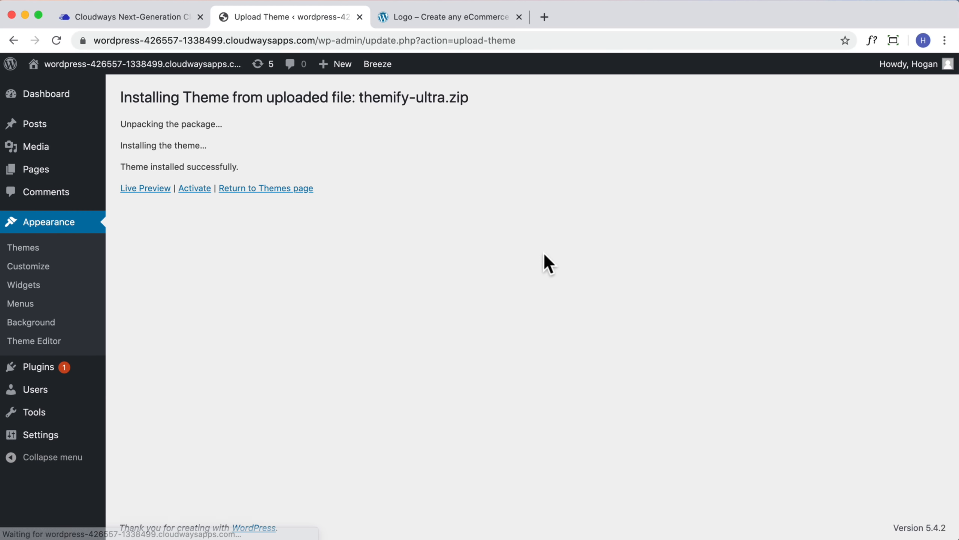
pyautogui.click(200, 189)
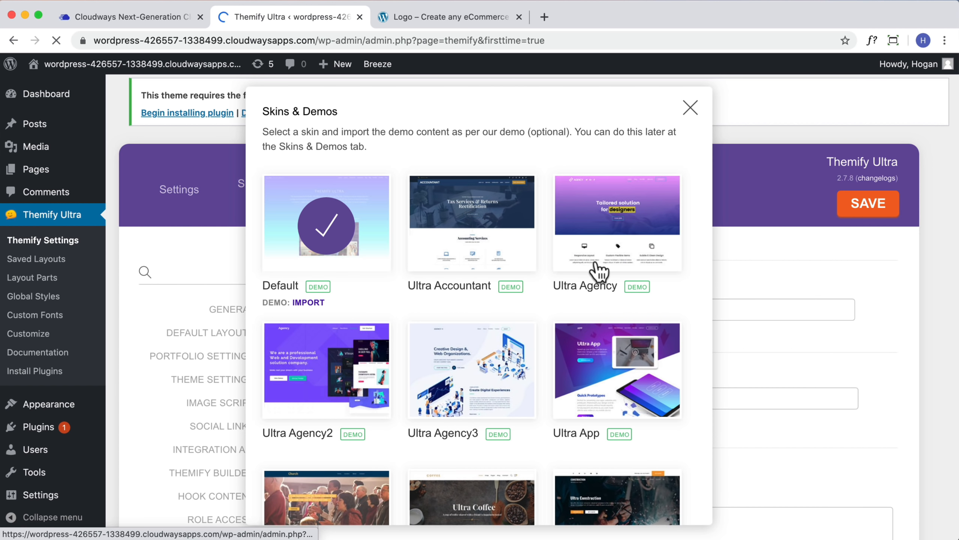
# Choose the Ultra Accountant skin, import its demo content, and visit the site homepage
pyautogui.scroll(-2, 595, 208)
pyautogui.click(457, 187)
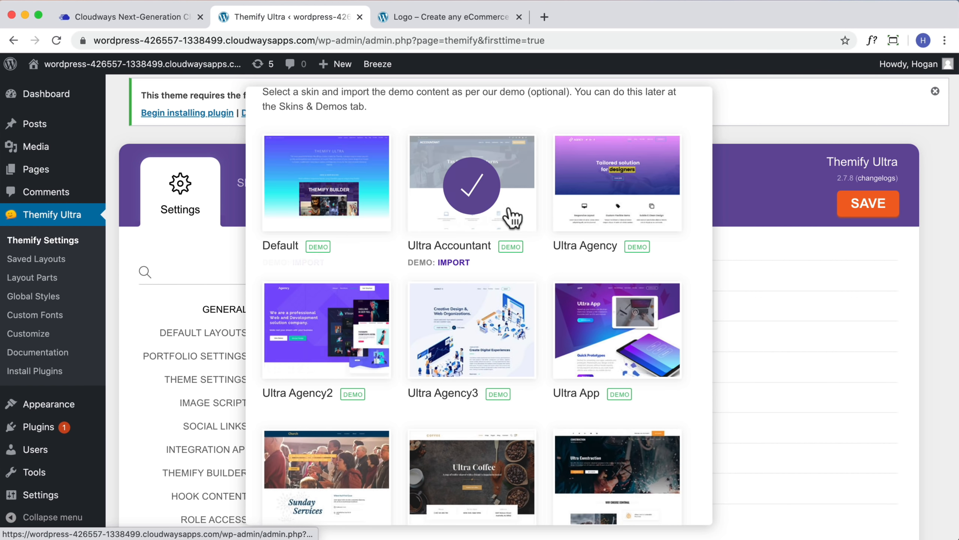
pyautogui.scroll(2, 680, 158)
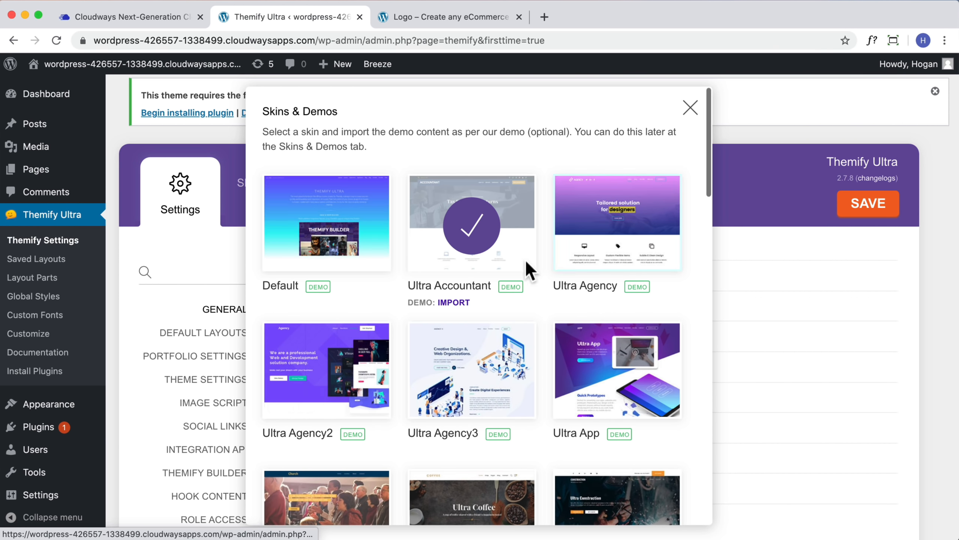
pyautogui.click(453, 302)
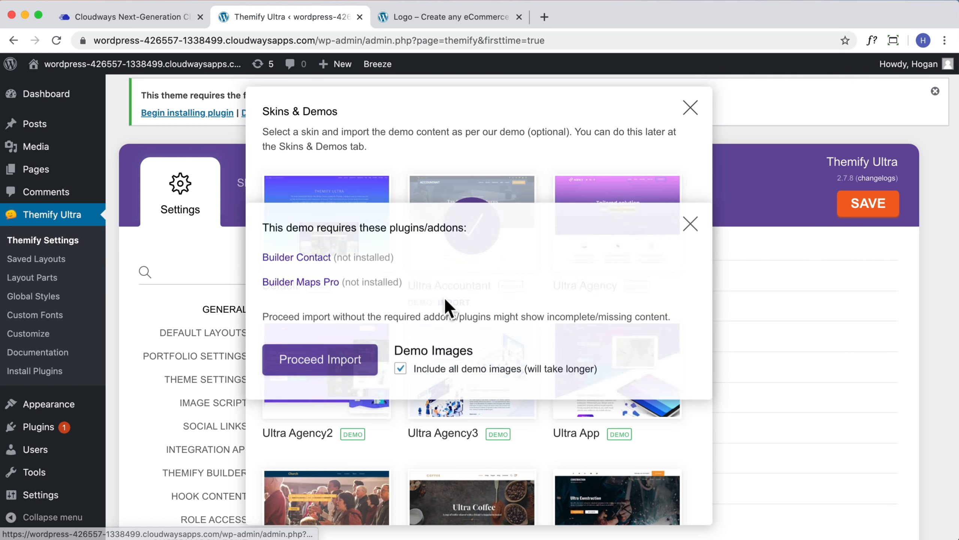
pyautogui.click(348, 372)
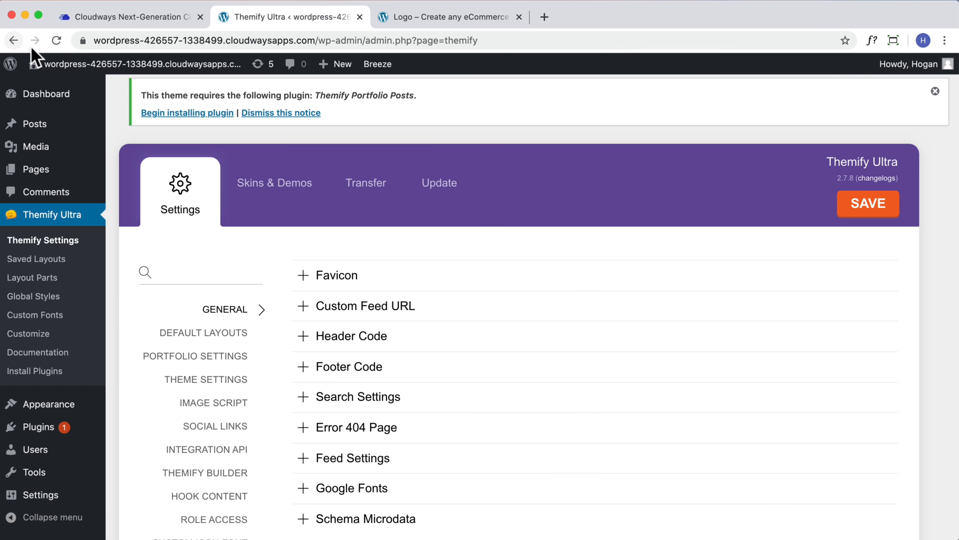
pyautogui.click(55, 89)
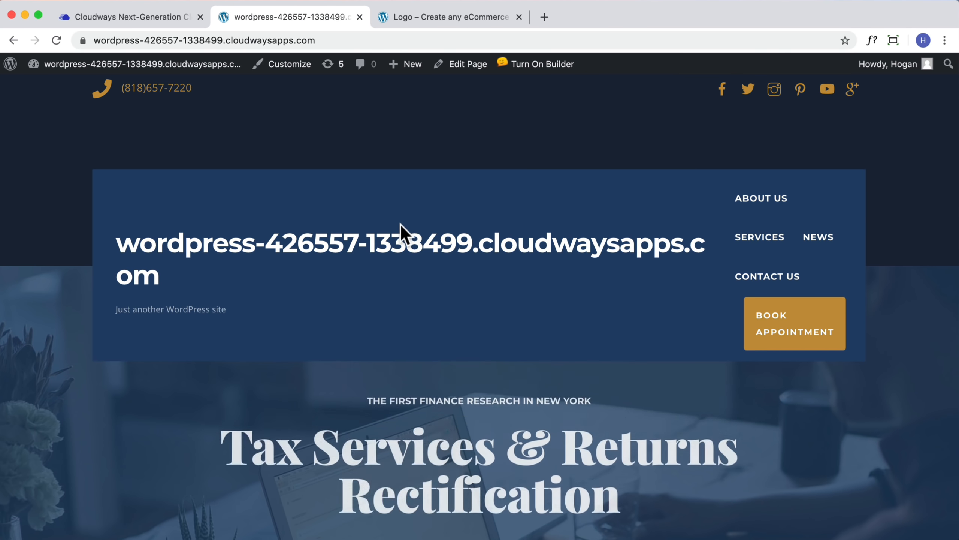
# In the Customizer's Site Logo settings, replace the site title with 'Logo' and return to the site
pyautogui.click(283, 66)
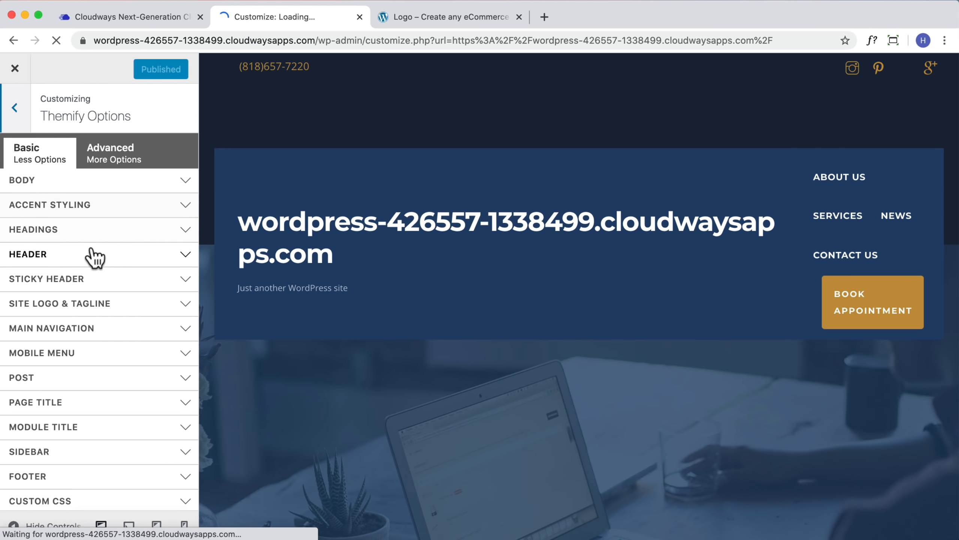
pyautogui.click(97, 307)
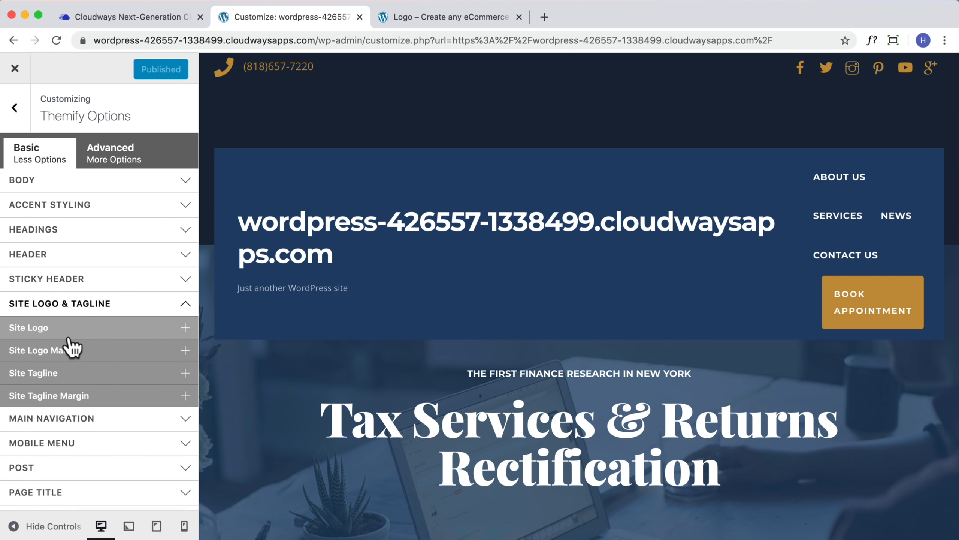
pyautogui.click(67, 335)
pyautogui.moveTo(22, 387); pyautogui.dragTo(315, 391)
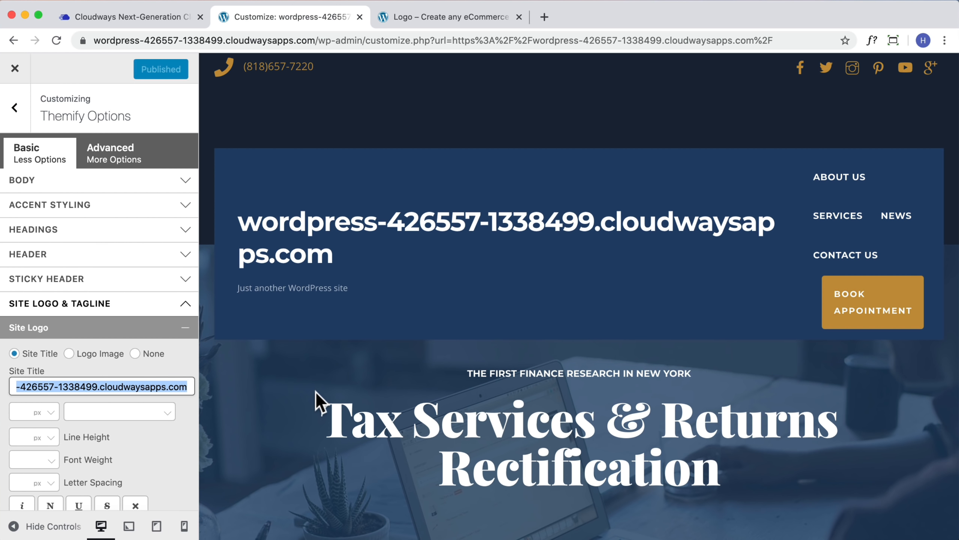
pyautogui.write('Logo')
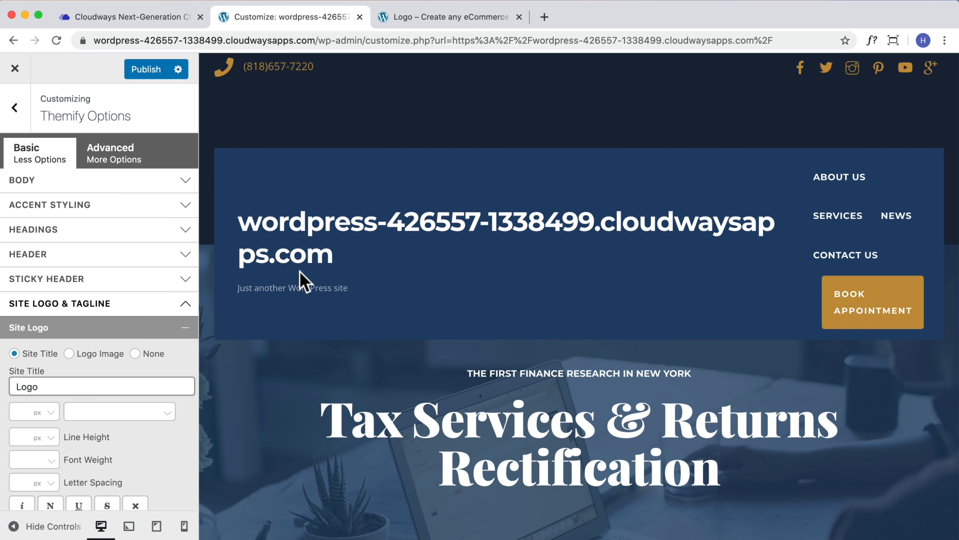
pyautogui.scroll(-3, 160, 117)
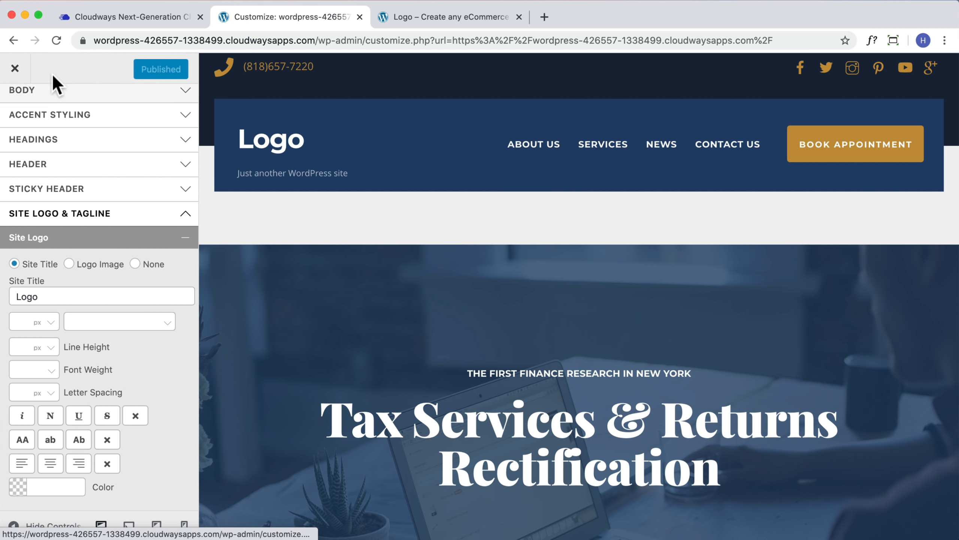
pyautogui.click(15, 69)
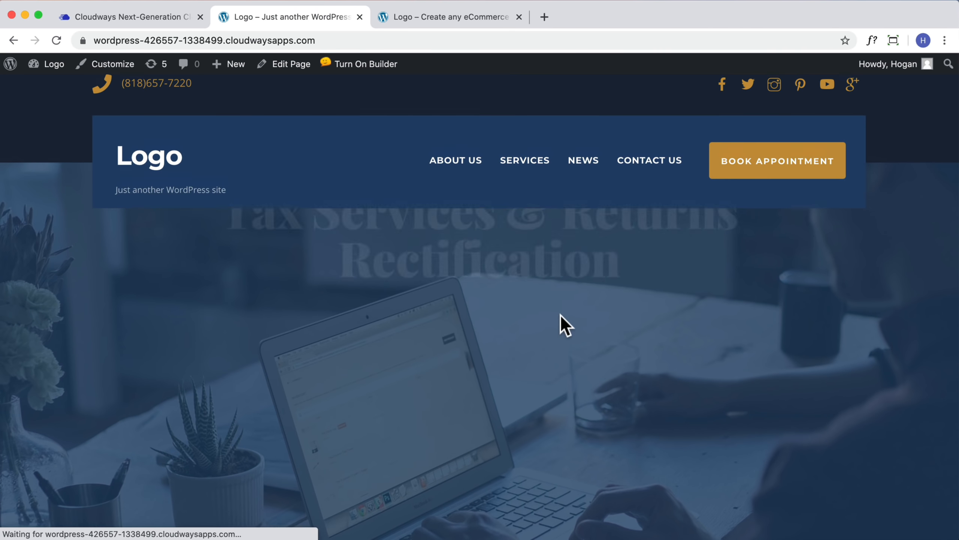
pyautogui.click(351, 72)
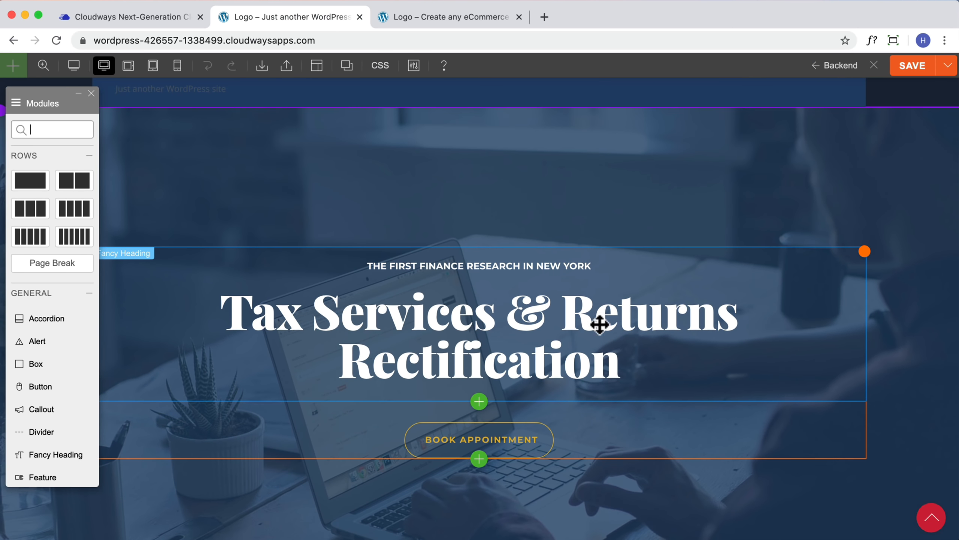
pyautogui.click(541, 332)
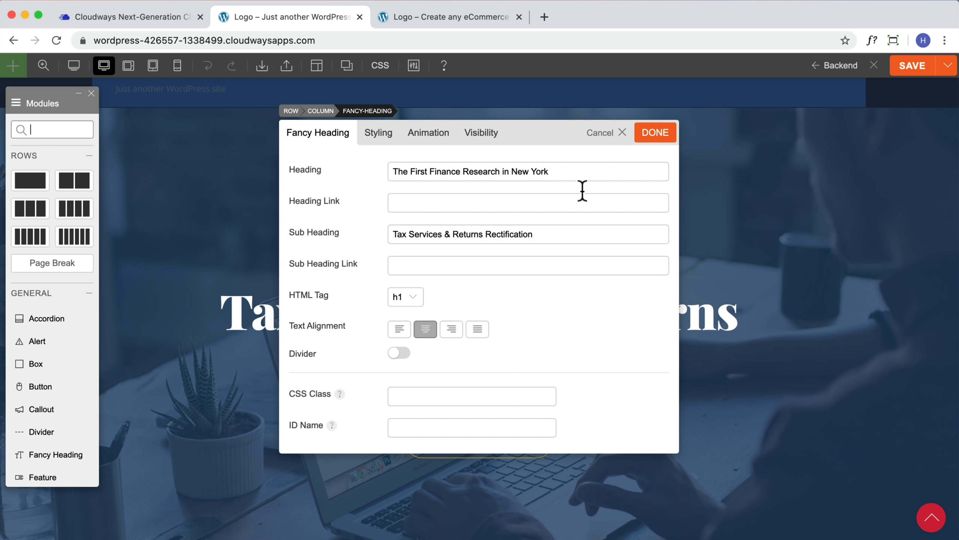
pyautogui.click(651, 137)
pyautogui.click(921, 75)
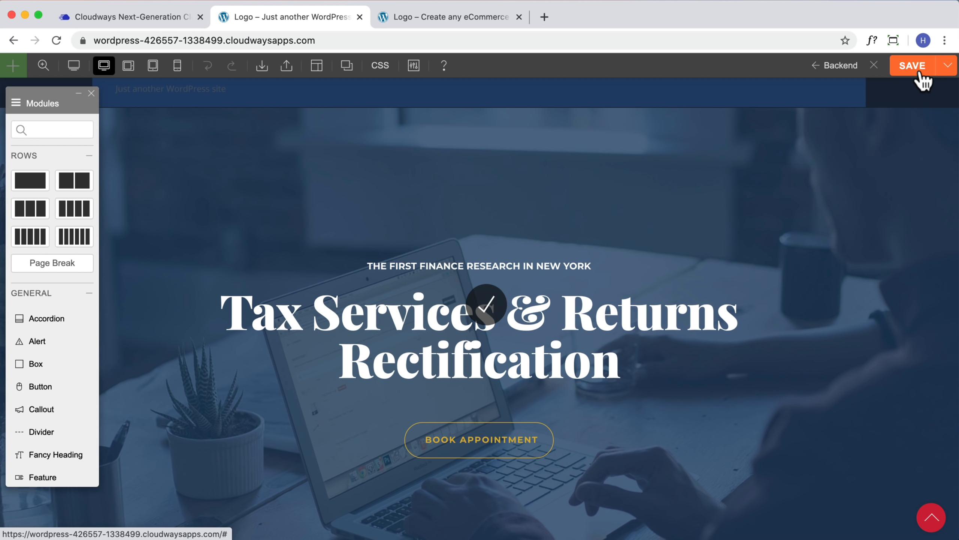
pyautogui.click(875, 66)
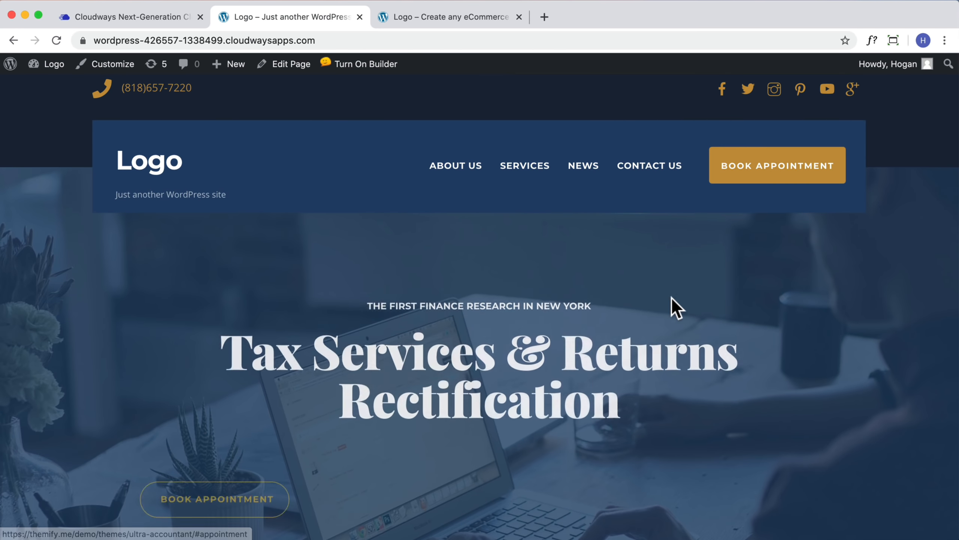
pyautogui.scroll(-10, 653, 316)
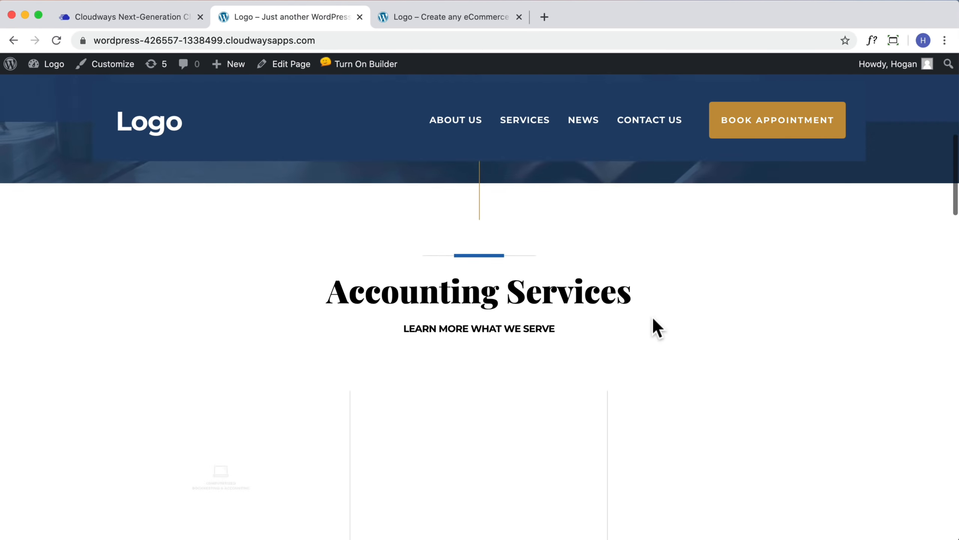
pyautogui.scroll(-15, 652, 315)
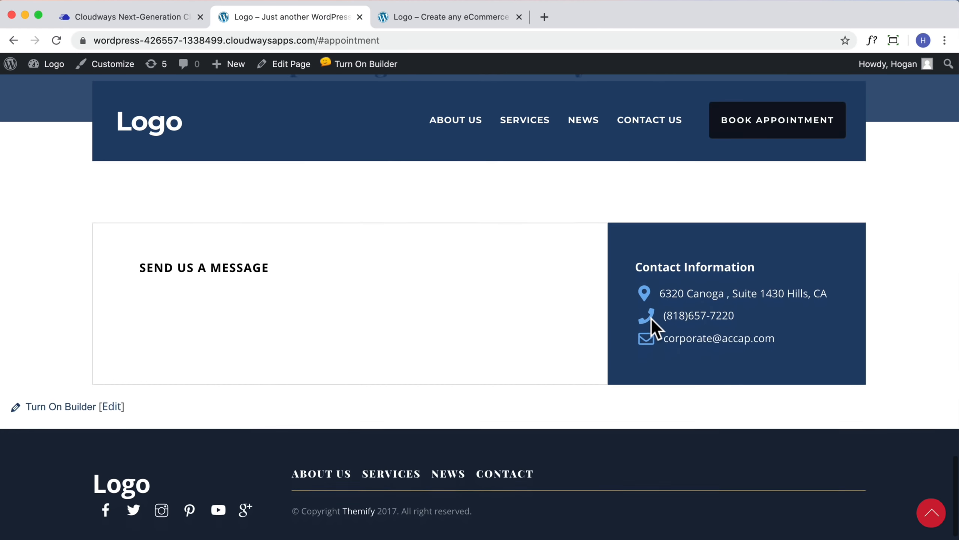
pyautogui.scroll(20, 650, 317)
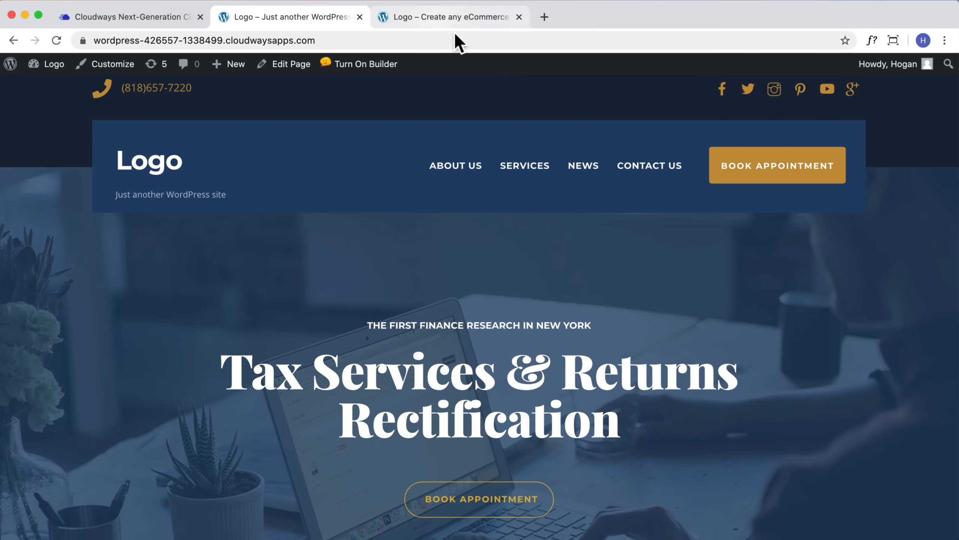
# Go to the webdemo123.site eCommerce store's admin dashboard and open Plugins > Add New
pyautogui.click(438, 23)
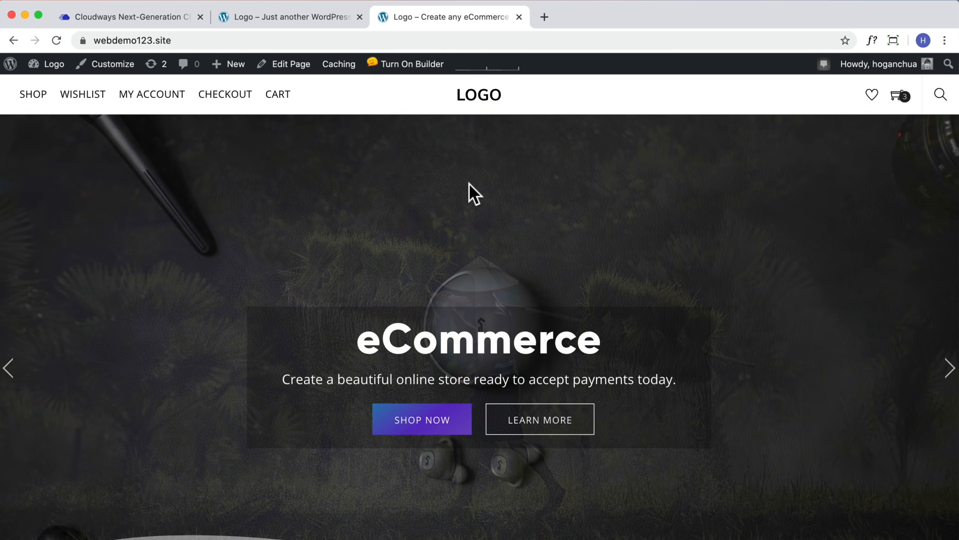
pyautogui.scroll(-20, 569, 321)
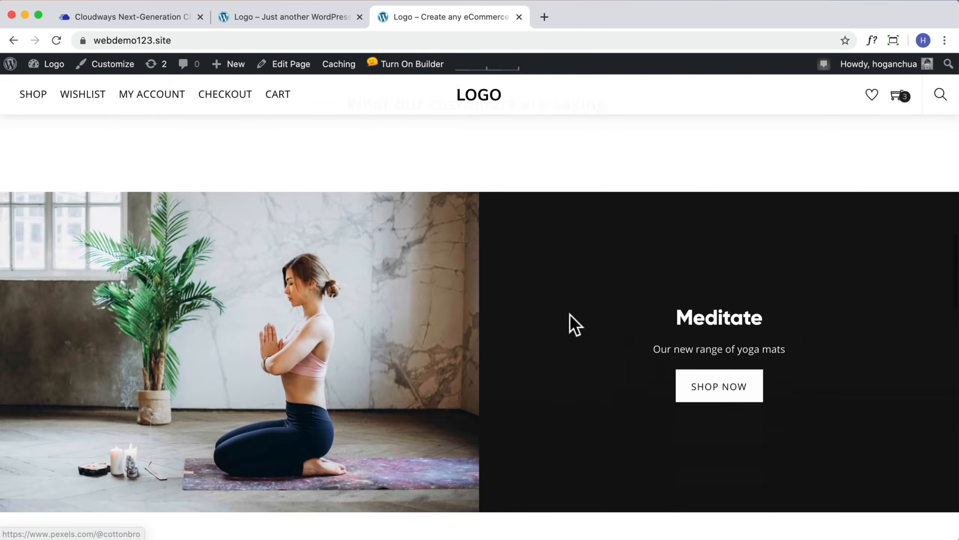
pyautogui.scroll(20, 571, 318)
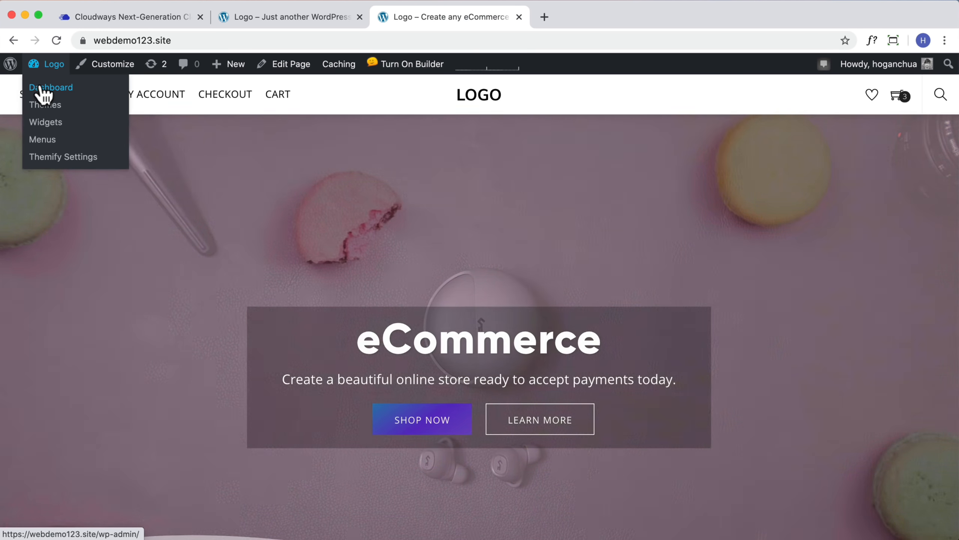
pyautogui.click(104, 89)
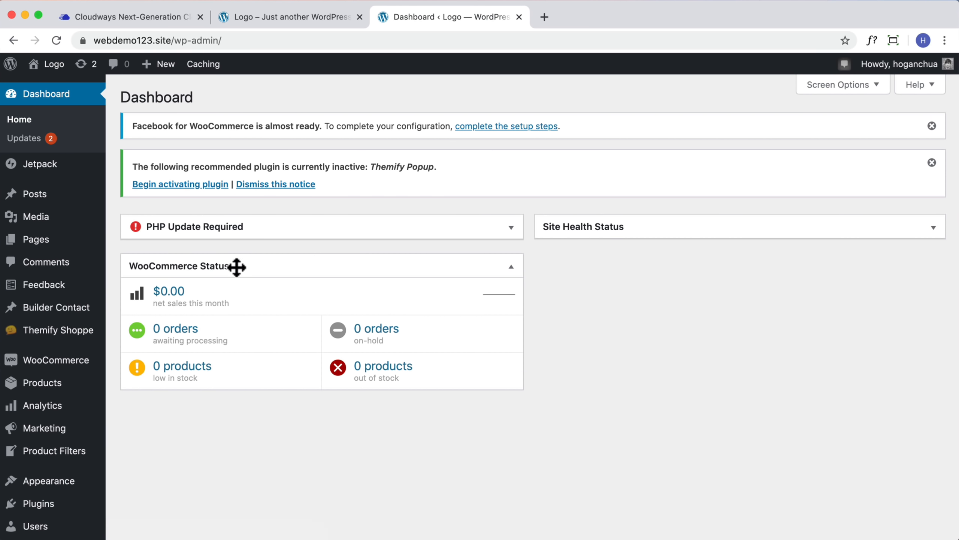
pyautogui.scroll(-1, 23, 500)
pyautogui.moveTo(42, 486)
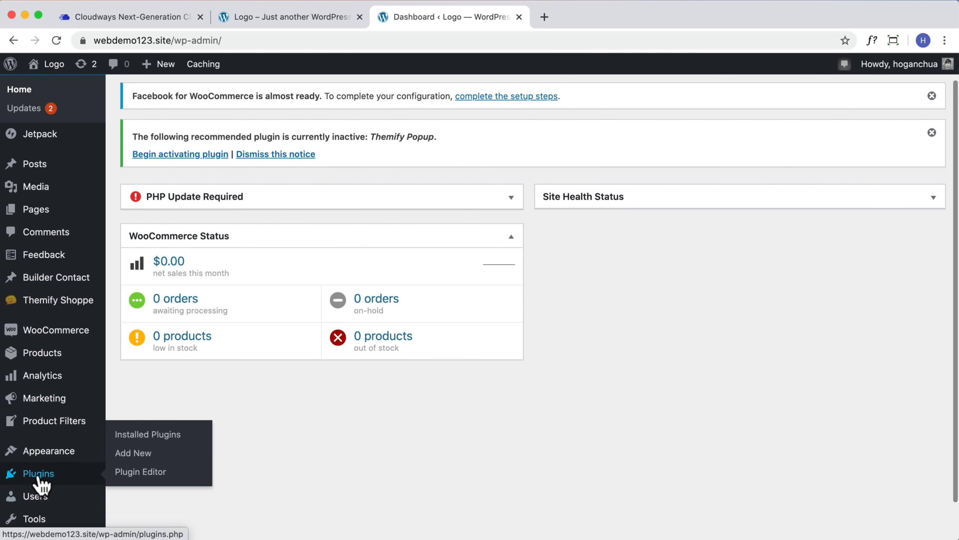
pyautogui.click(127, 484)
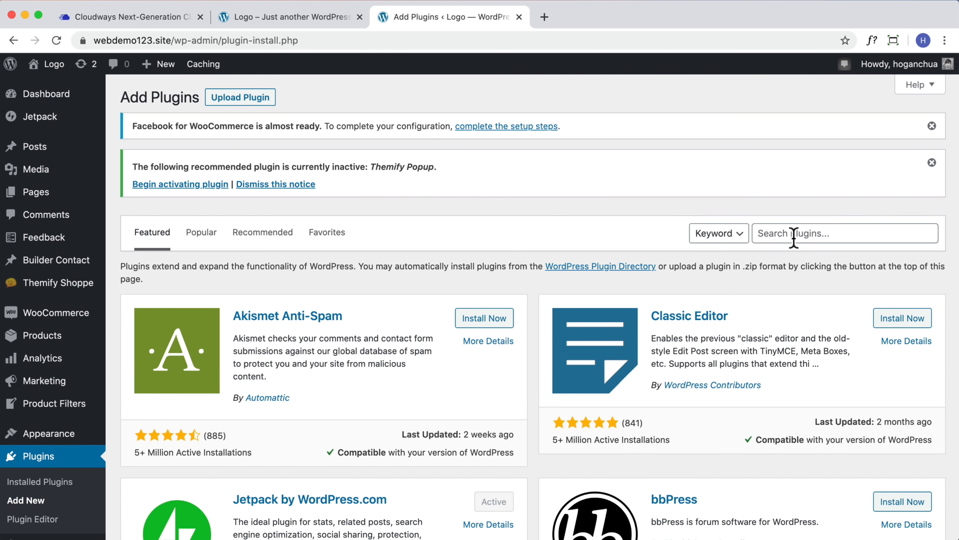
# Search for 'Clo', then install and activate the Cloudways WordPress Migrator plugin
pyautogui.click(794, 234)
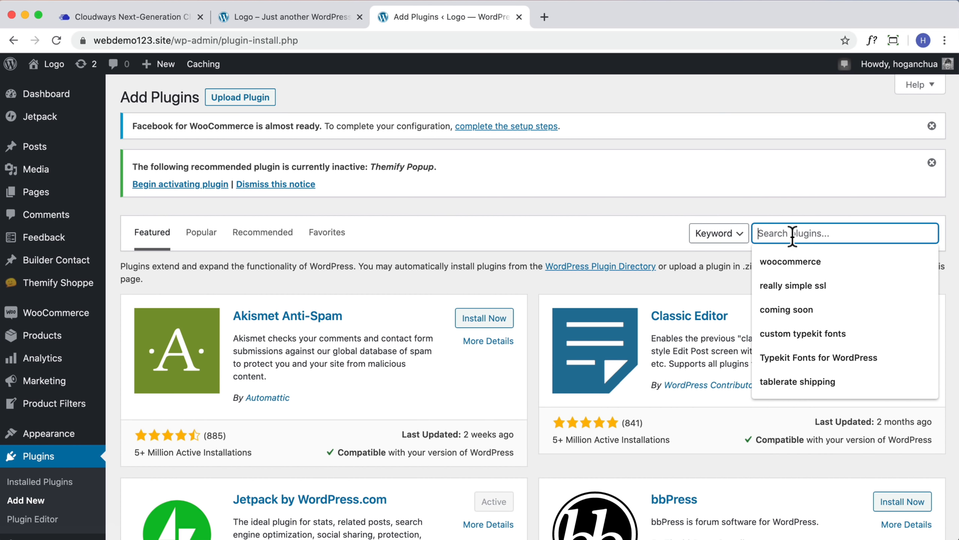
pyautogui.write('Cloudways')
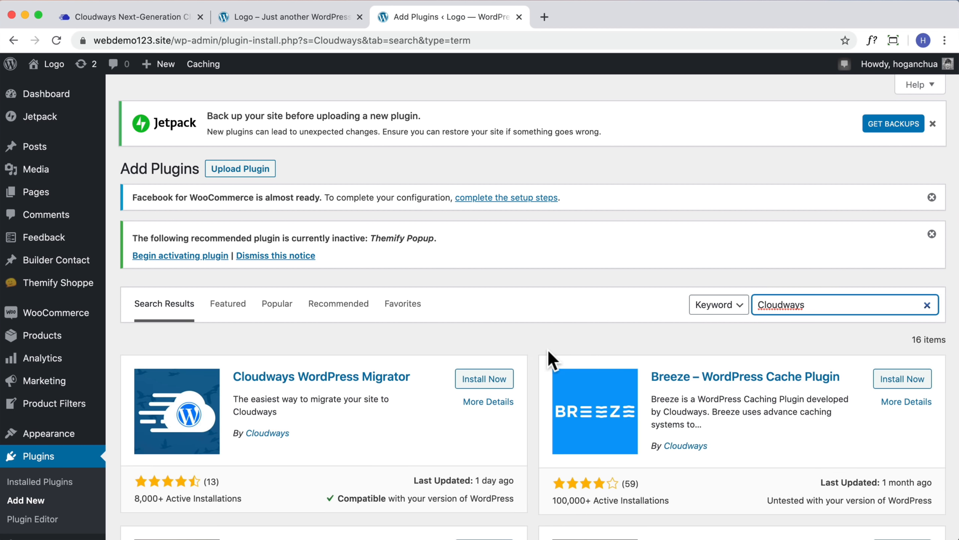
pyautogui.scroll(-3, 547, 348)
pyautogui.click(468, 314)
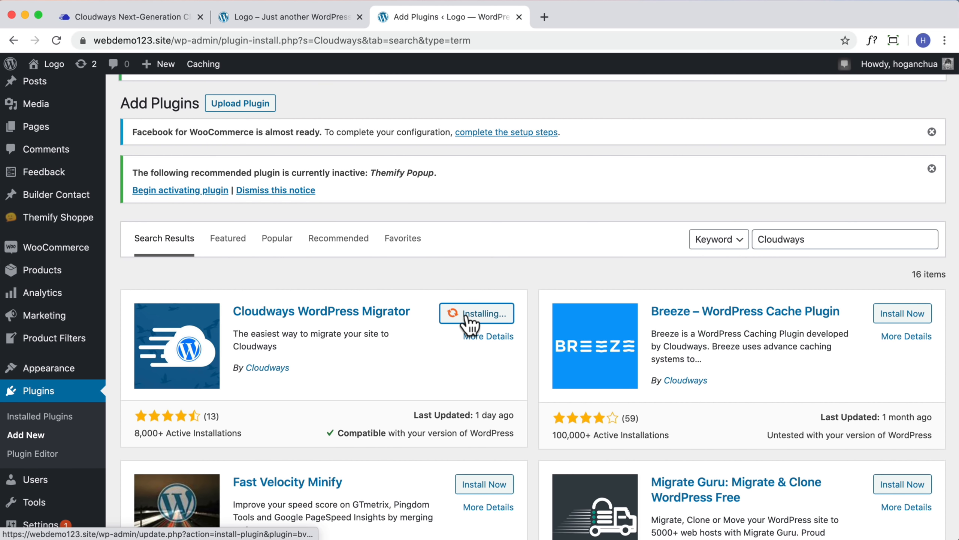
pyautogui.click(476, 318)
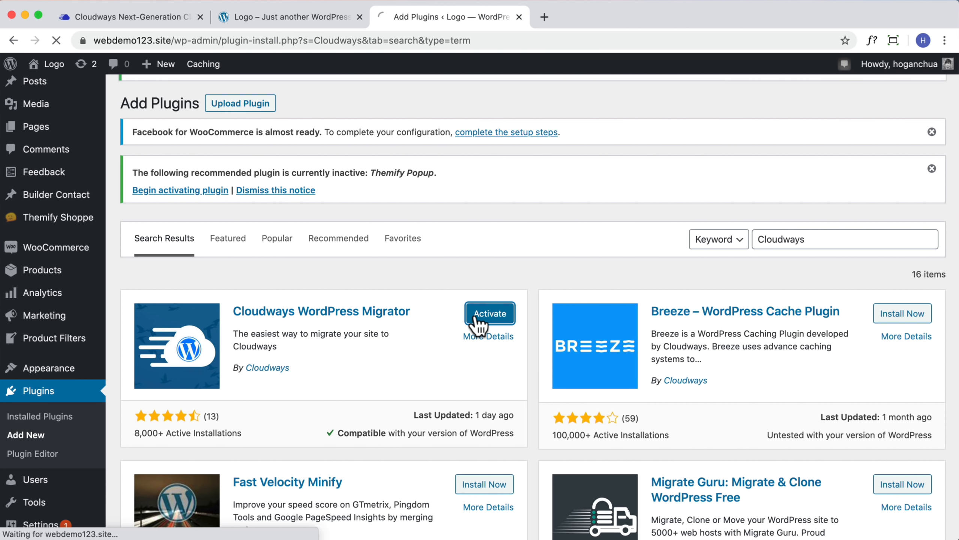
pyautogui.scroll(-7, 43, 315)
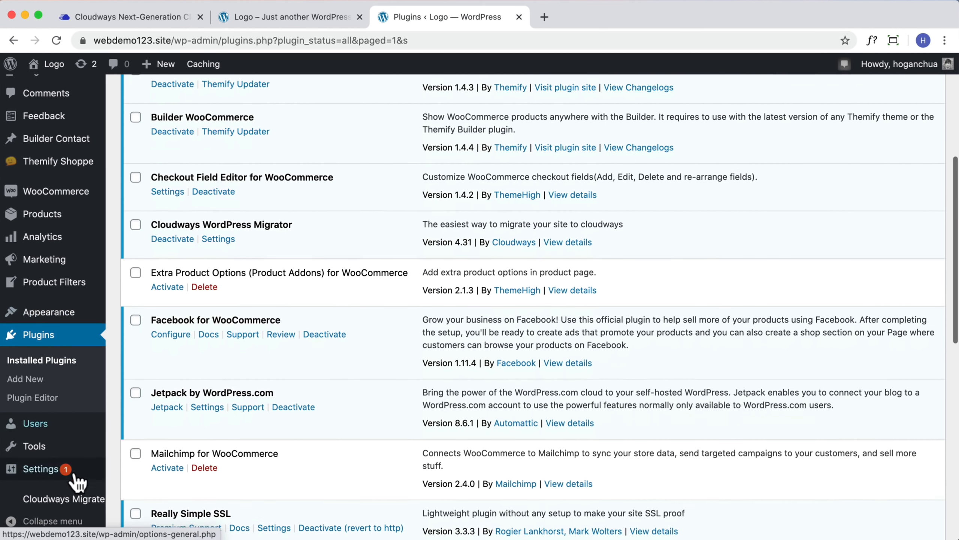
# On the Cloudways migration page, enter the server public IP 172.105.185.174
pyautogui.click(47, 502)
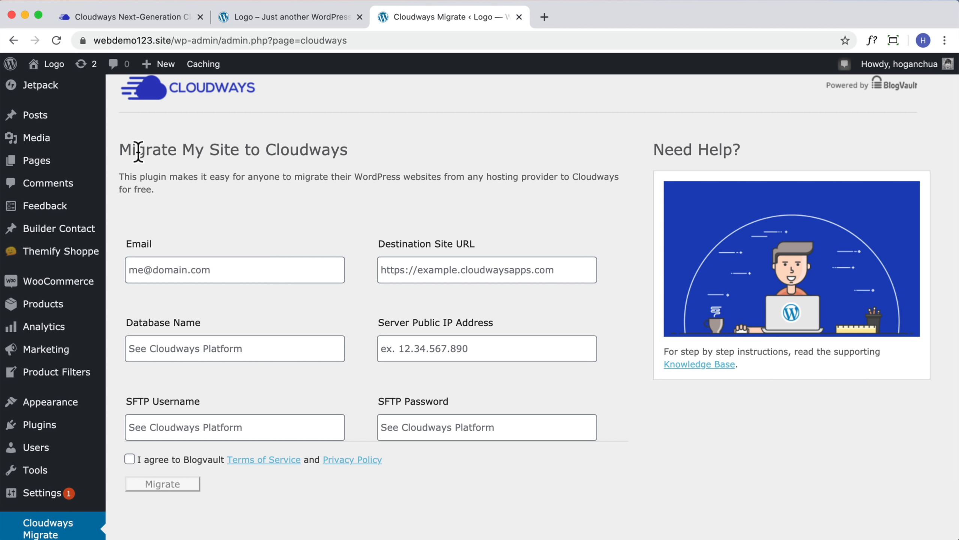
pyautogui.moveTo(160, 148); pyautogui.dragTo(348, 148)
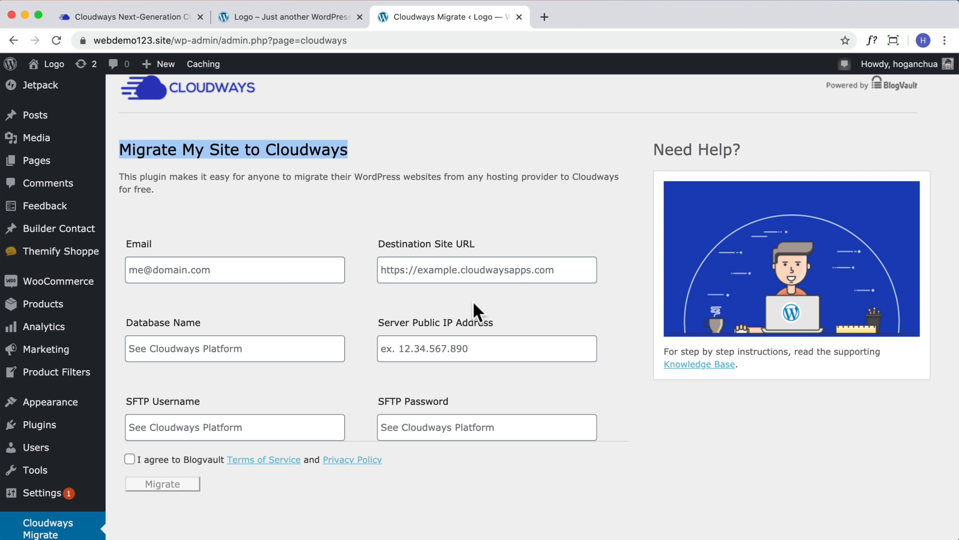
pyautogui.click(142, 16)
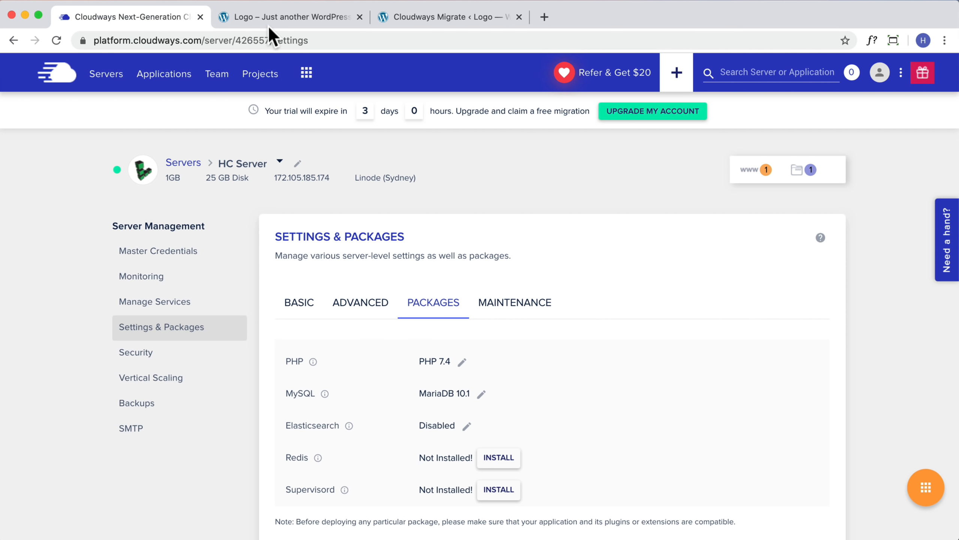
pyautogui.click(161, 253)
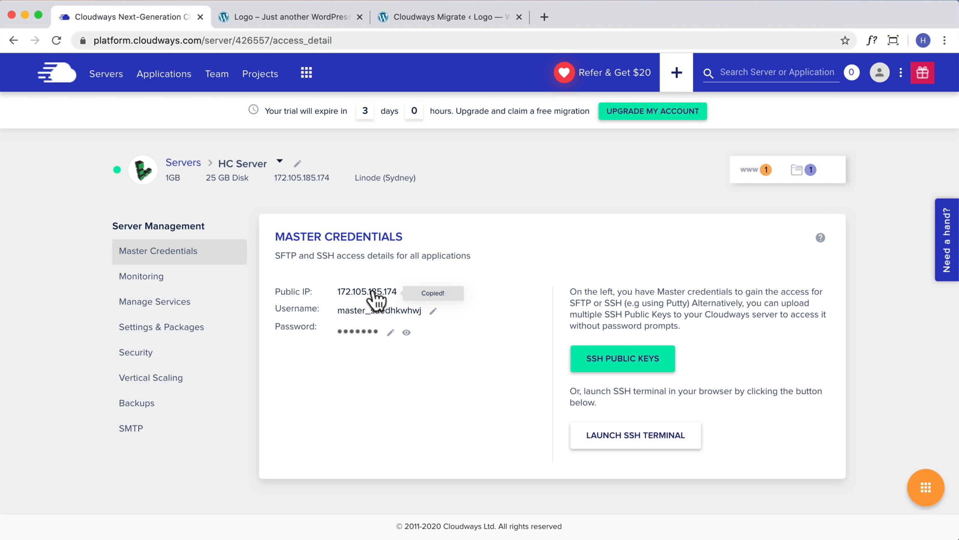
pyautogui.click(405, 18)
pyautogui.click(521, 349)
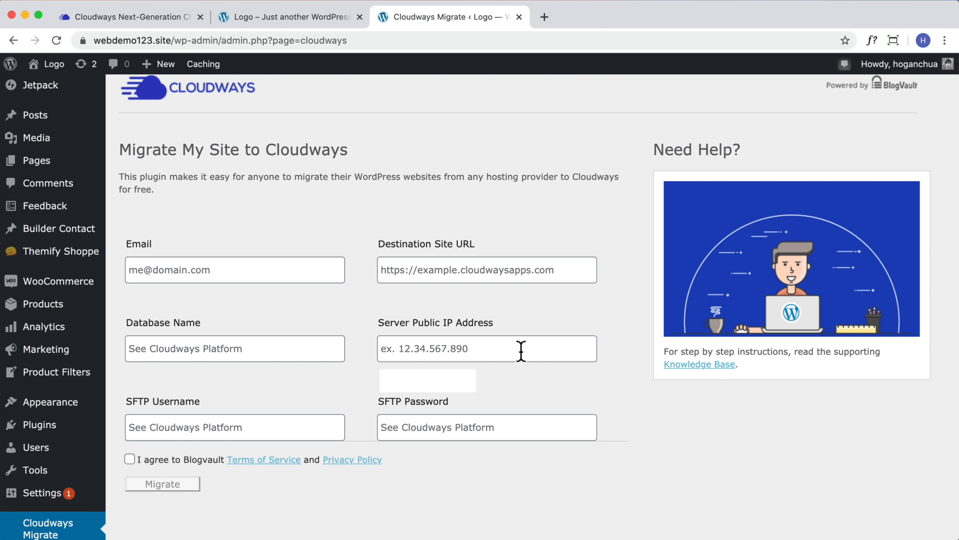
pyautogui.write('172.105.185.174')
pyautogui.click(605, 338)
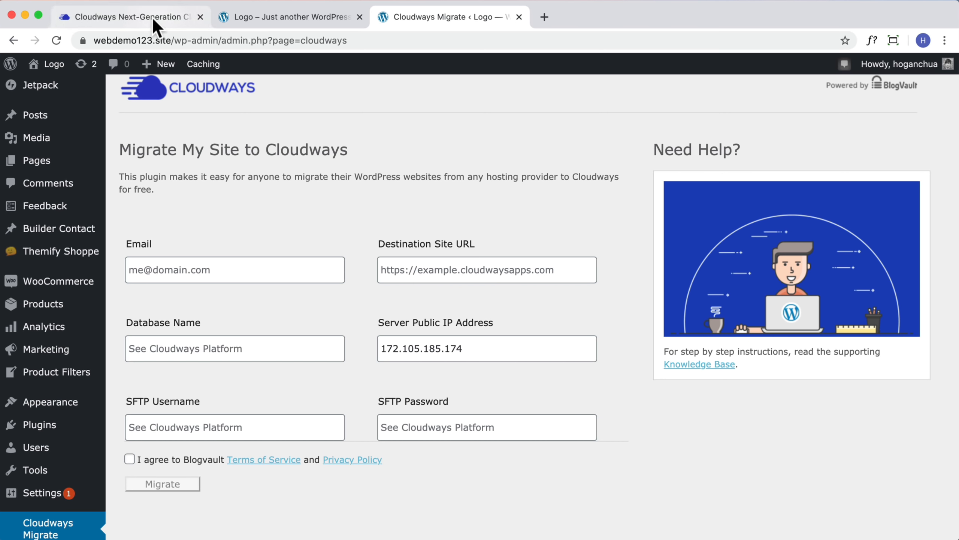
# Paste the Cloudways master username and password into the SFTP username and password fields
pyautogui.click(172, 17)
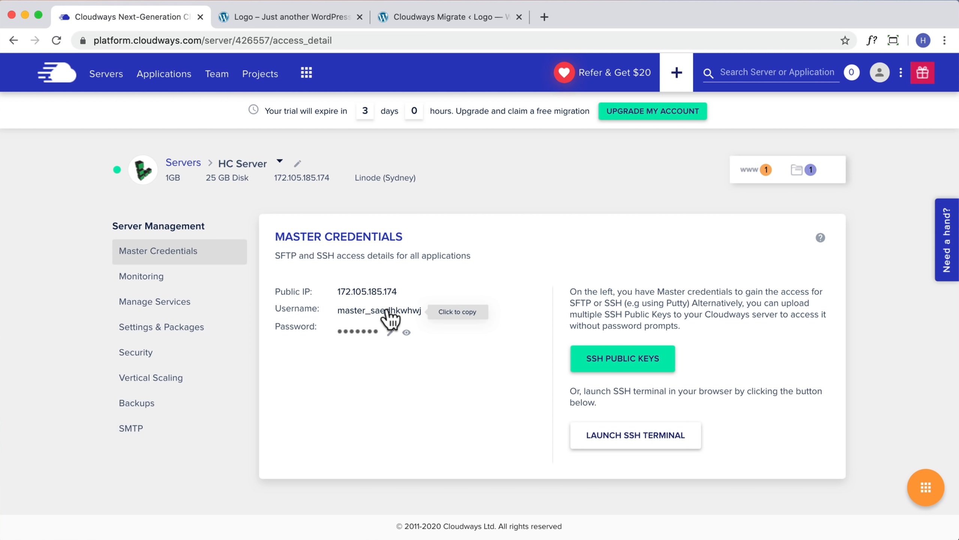
pyautogui.click(417, 17)
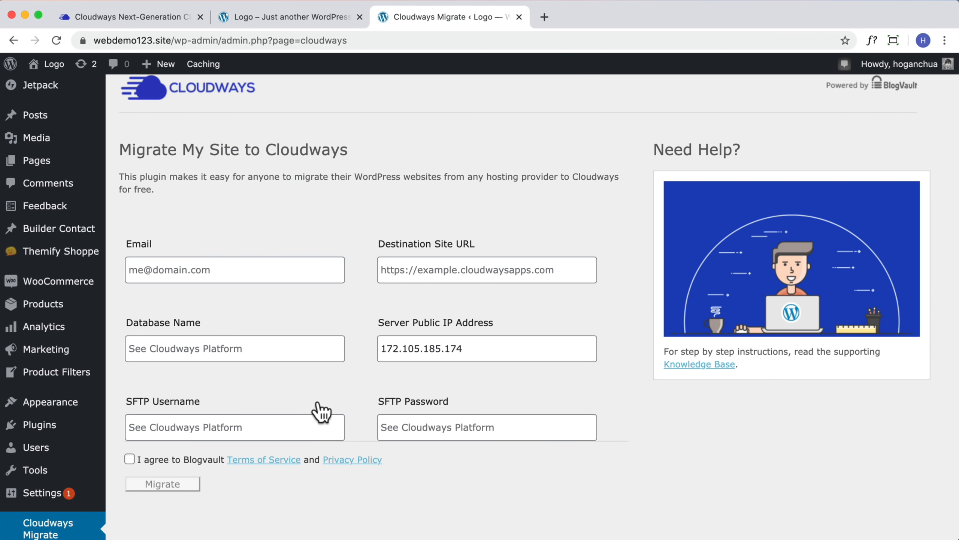
pyautogui.click(297, 423)
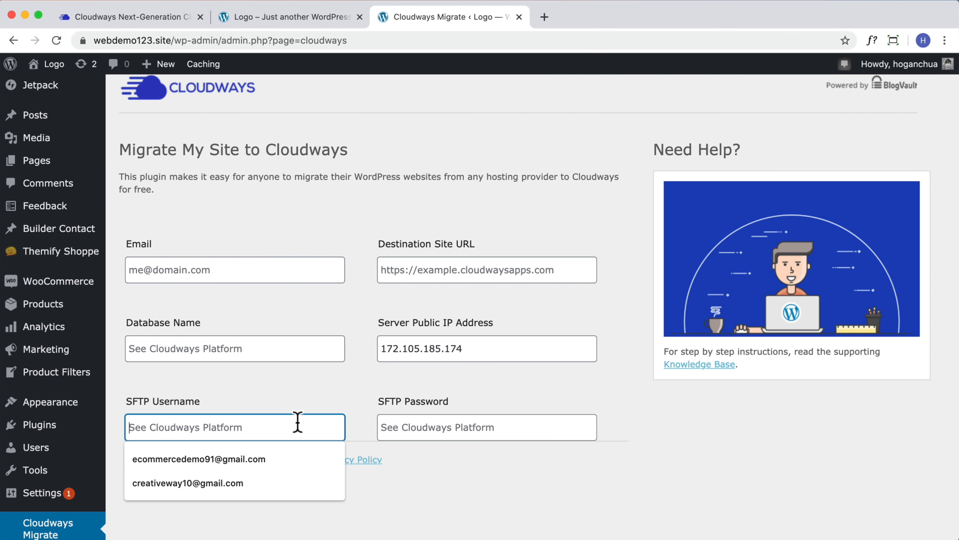
pyautogui.press('super+v')
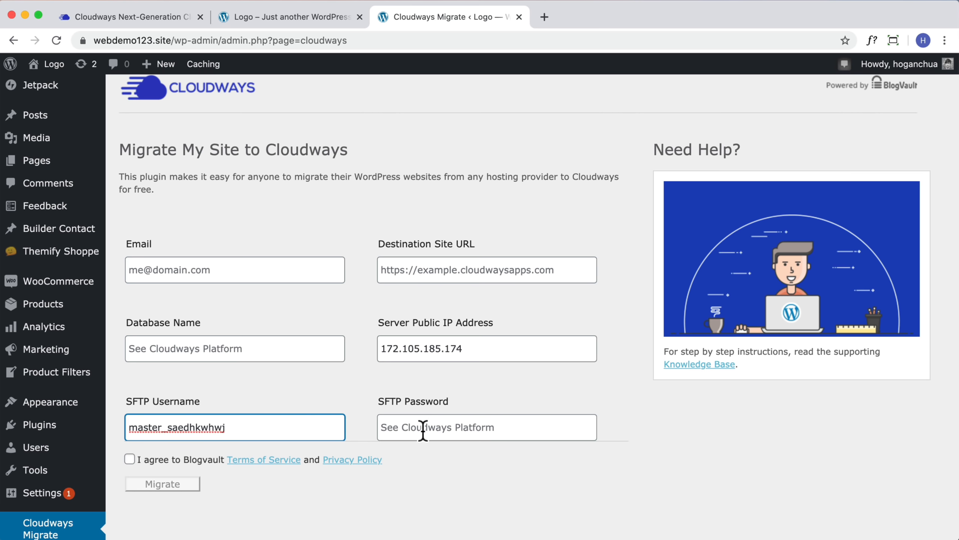
pyautogui.click(423, 431)
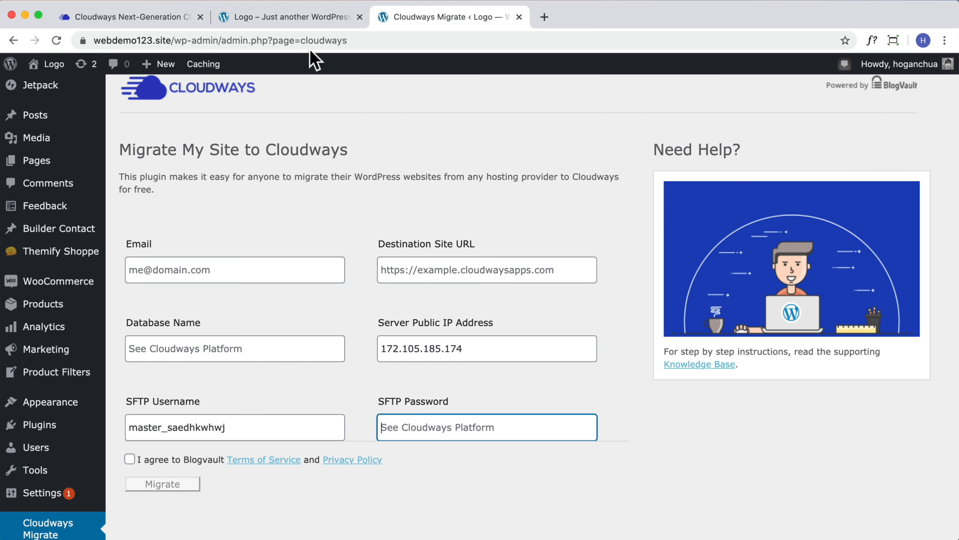
pyautogui.click(132, 17)
pyautogui.click(356, 332)
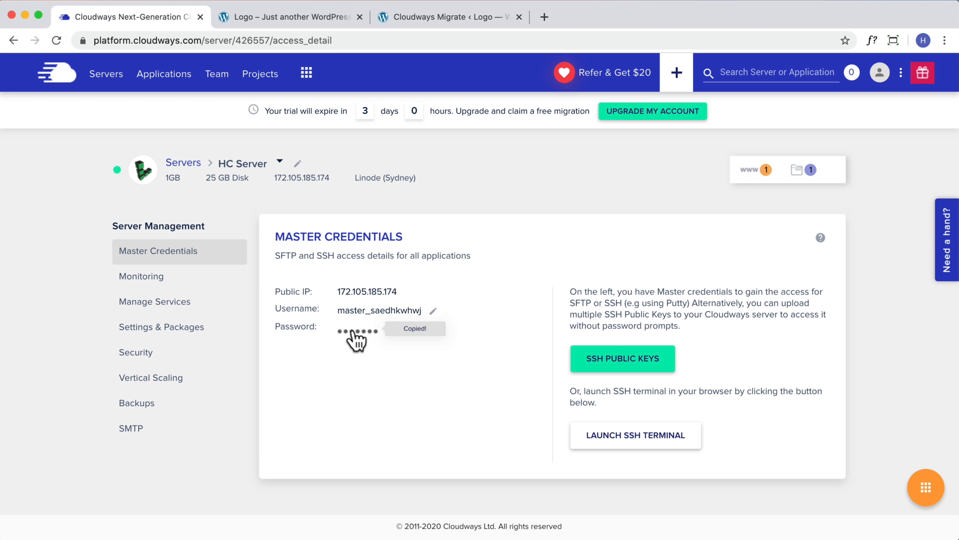
pyautogui.click(406, 15)
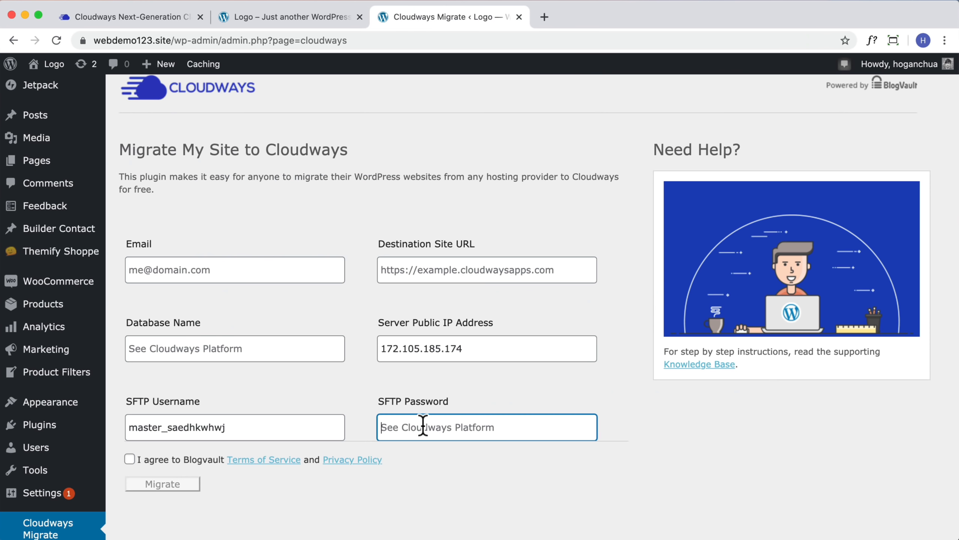
pyautogui.press('super+v')
# Fill in the email address and paste the Cloudways site address as the destination URL
pyautogui.click(226, 265)
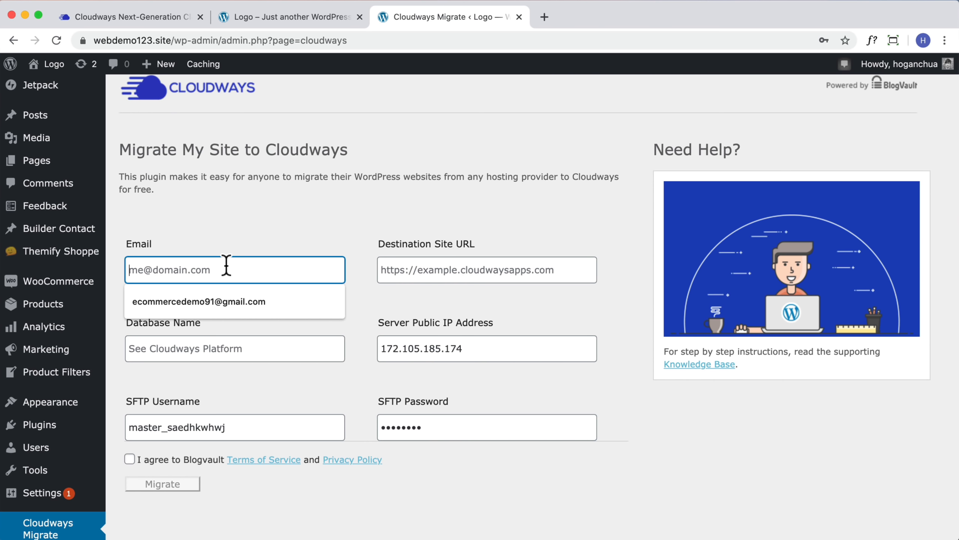
pyautogui.click(217, 305)
pyautogui.moveTo(296, 268); pyautogui.dragTo(50, 258)
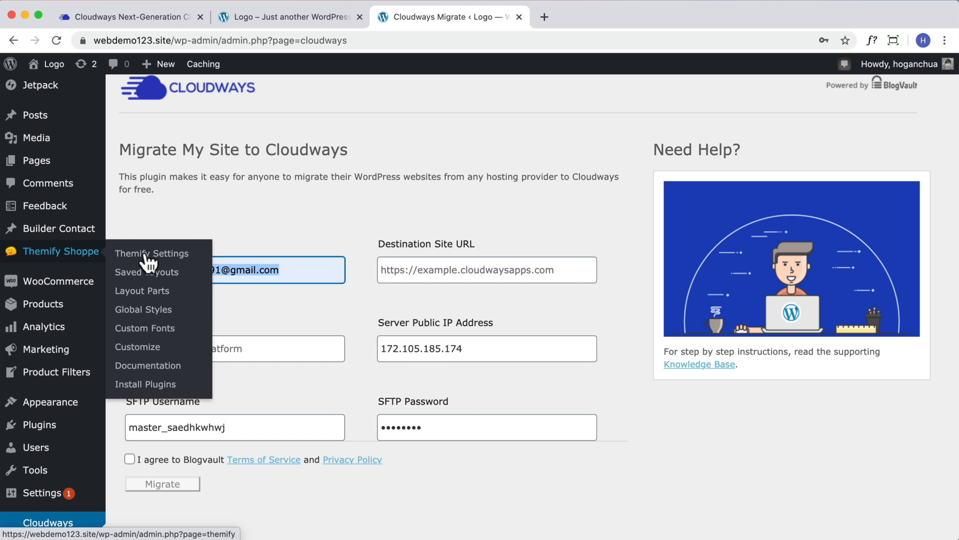
pyautogui.click(310, 215)
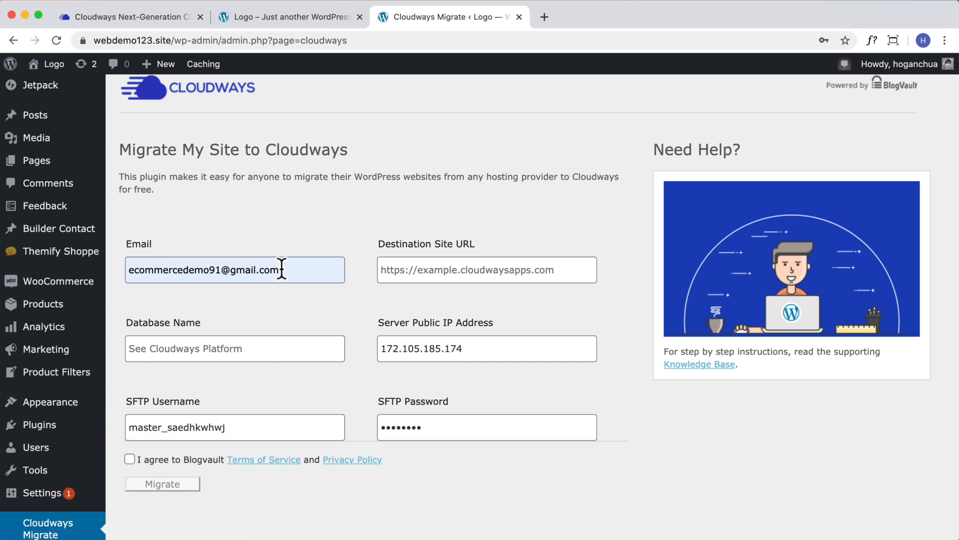
pyautogui.click(443, 273)
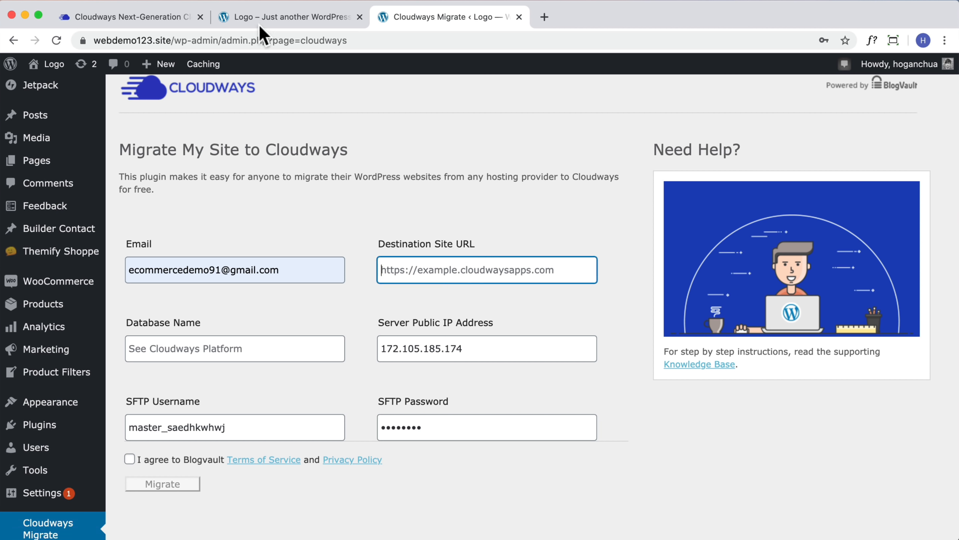
pyautogui.click(243, 16)
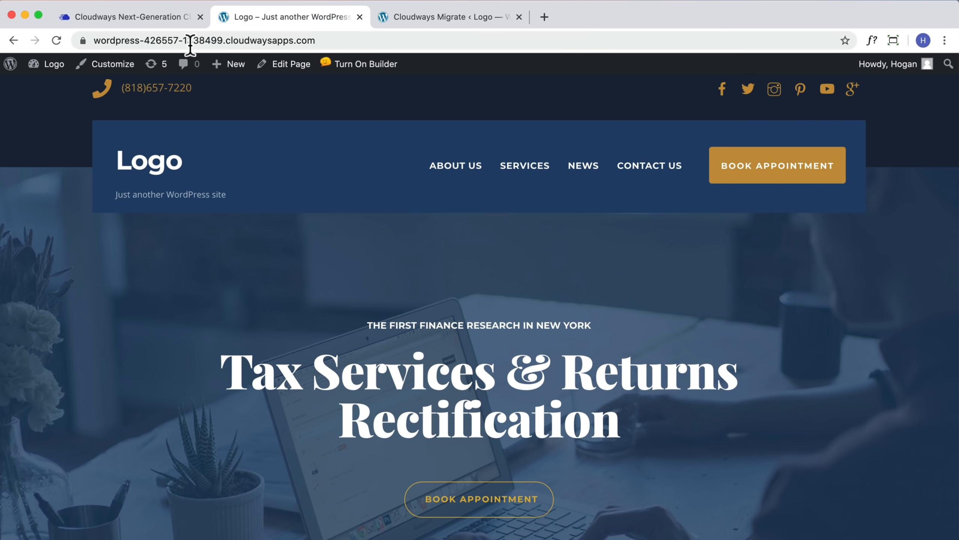
pyautogui.click(241, 41)
pyautogui.rightClick(258, 42)
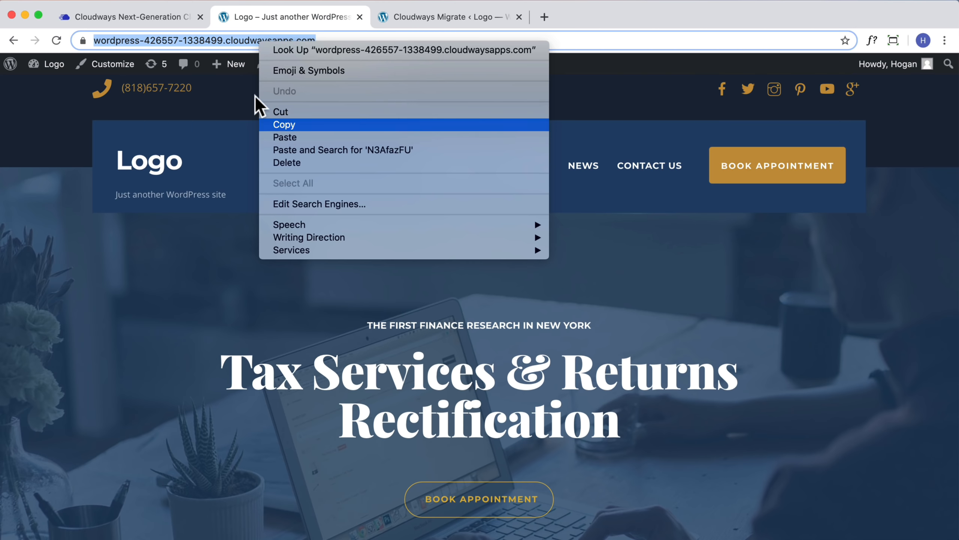
pyautogui.click(279, 124)
pyautogui.click(445, 17)
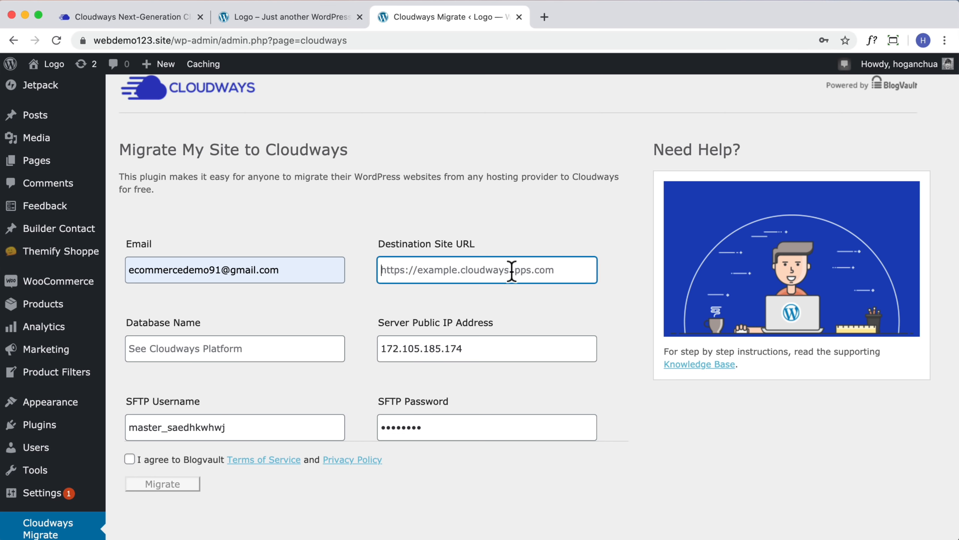
pyautogui.press('super+v')
# Paste the eCommerce Demo application's database name into the Database Name field
pyautogui.click(298, 343)
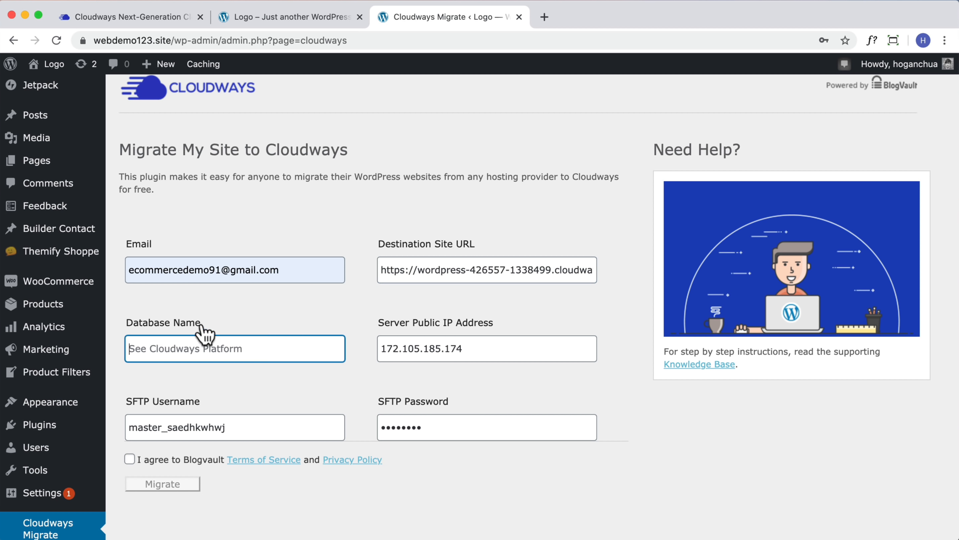
pyautogui.click(173, 16)
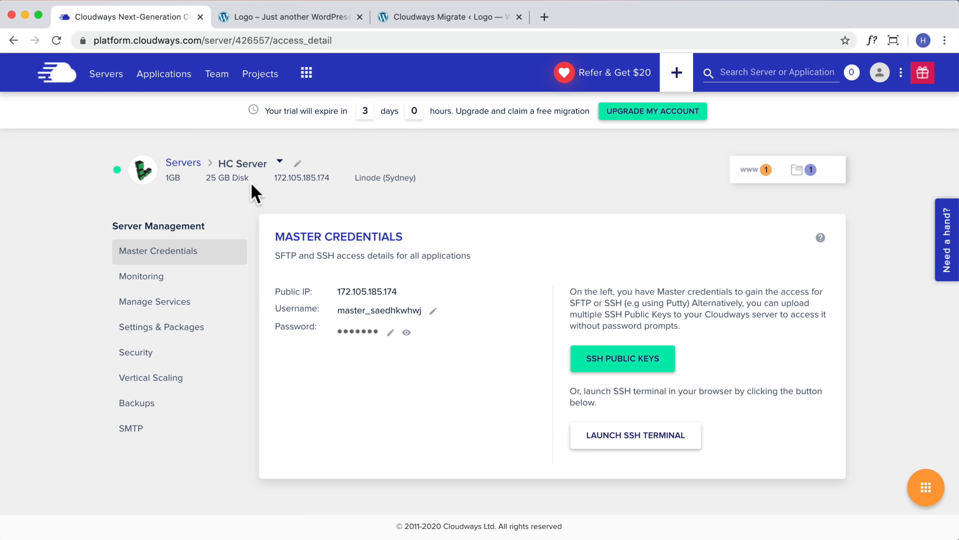
pyautogui.click(170, 76)
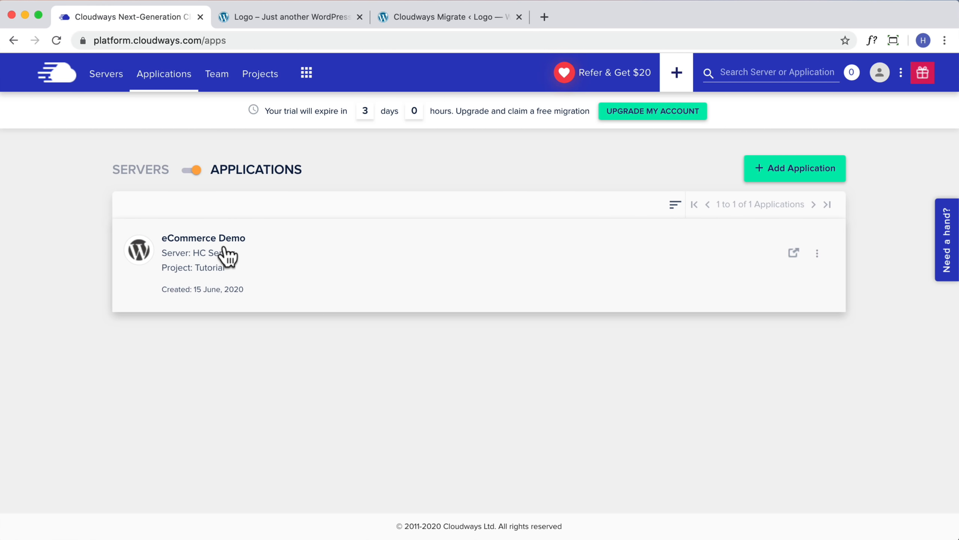
pyautogui.click(227, 257)
pyautogui.scroll(-2, 417, 281)
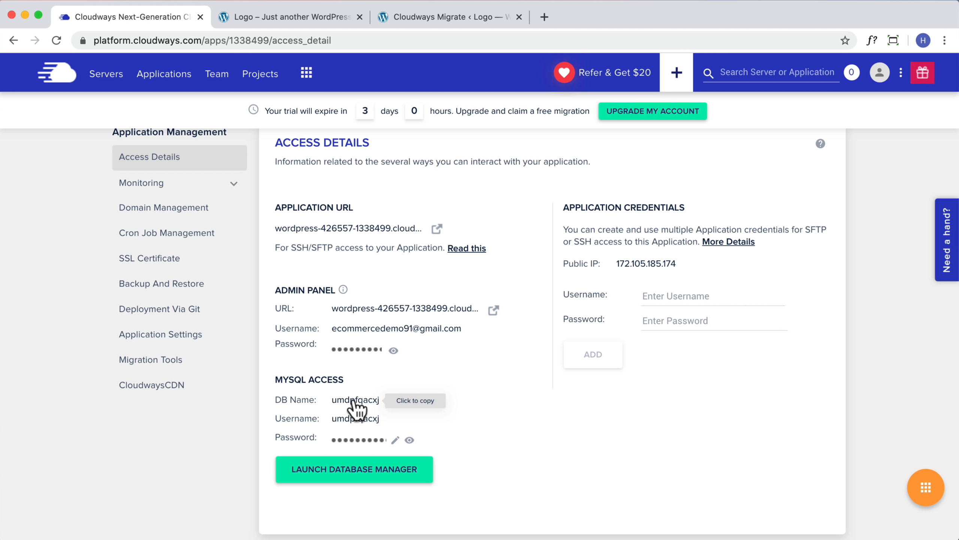
pyautogui.click(269, 16)
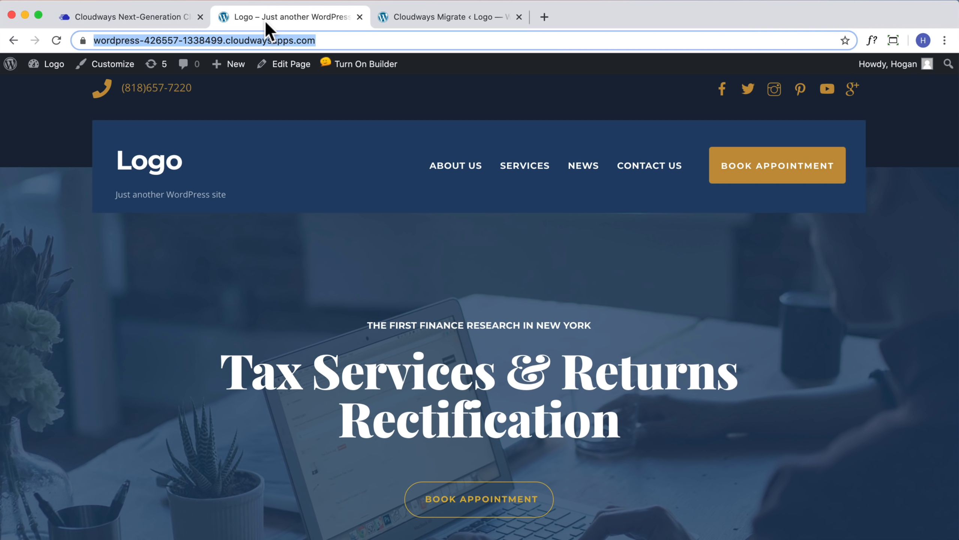
pyautogui.click(415, 16)
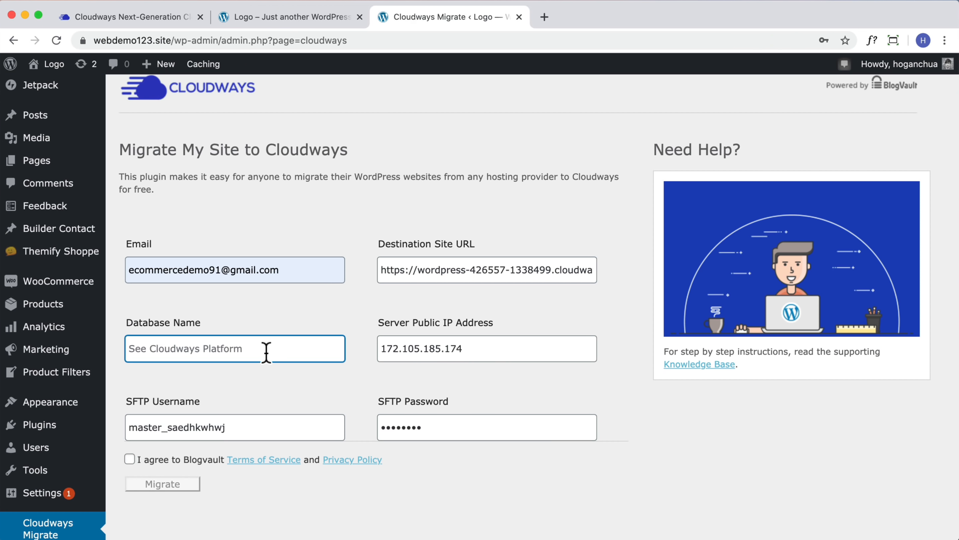
pyautogui.press('super+v')
pyautogui.click(286, 370)
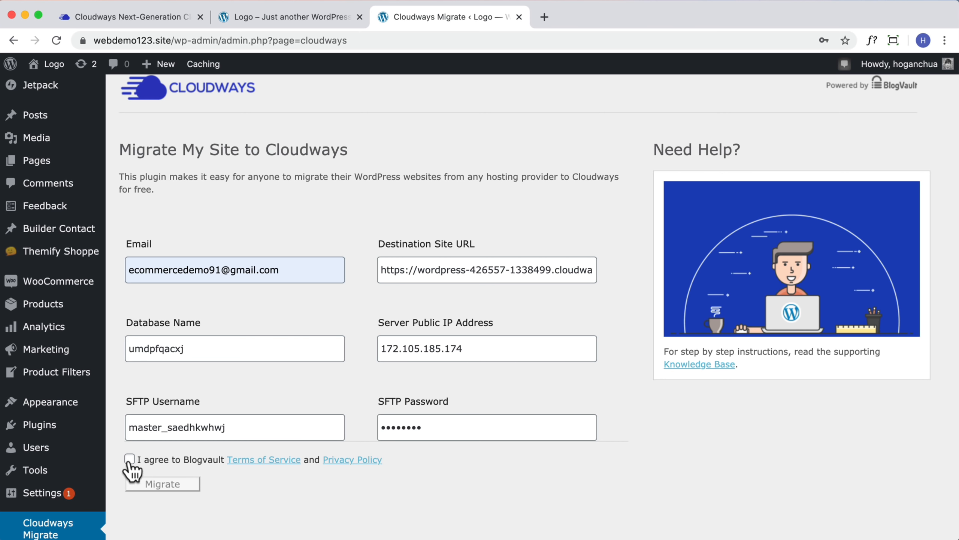
# Agree to BlogVault's terms and start the migration to Cloudways
pyautogui.click(130, 459)
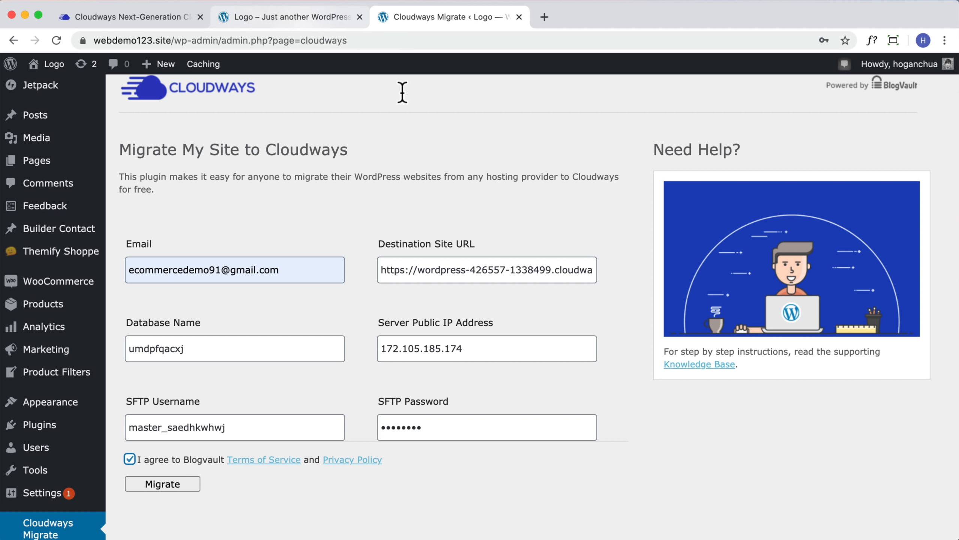
pyautogui.click(165, 17)
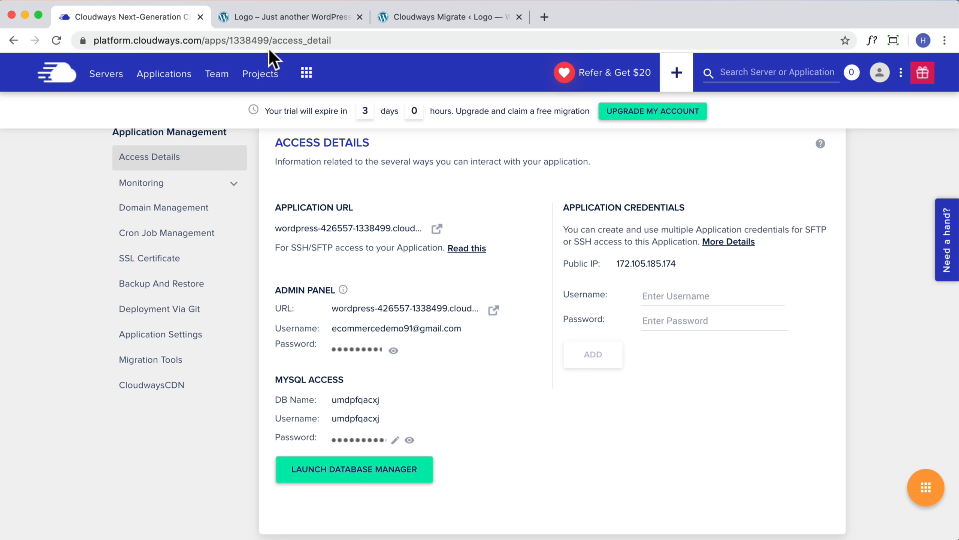
pyautogui.click(442, 17)
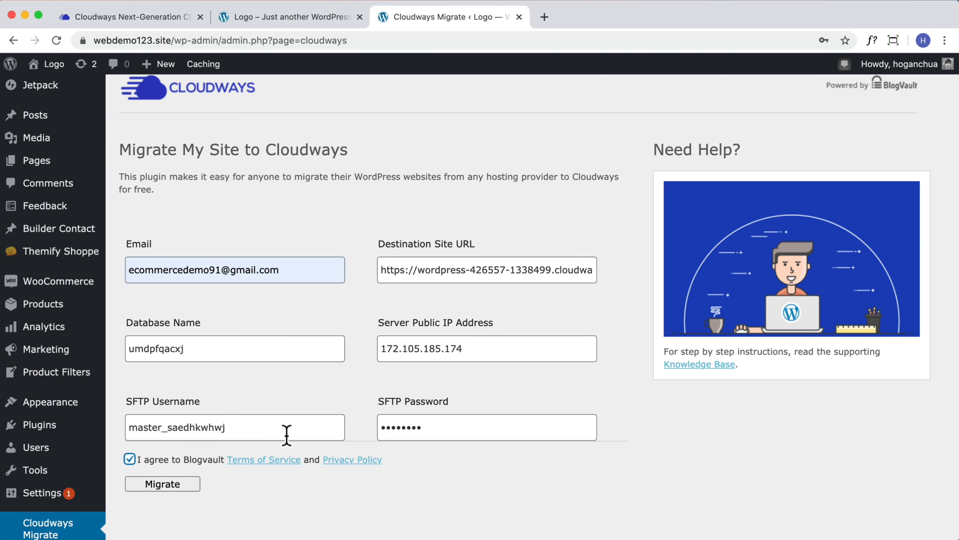
pyautogui.scroll(-1, 265, 446)
pyautogui.click(184, 442)
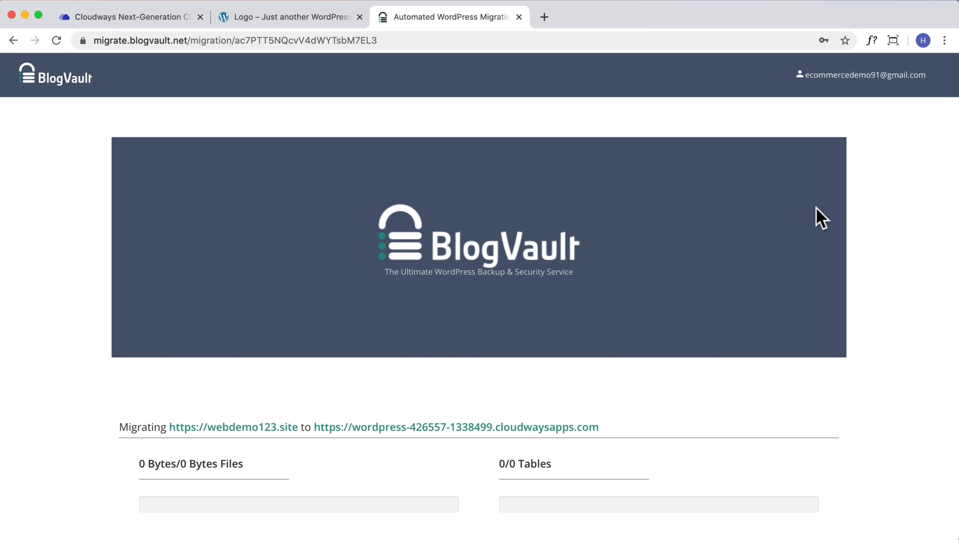
# Follow the BlogVault migration from webdemo123.site to the Cloudways address until it reports completion
pyautogui.scroll(-5, 676, 302)
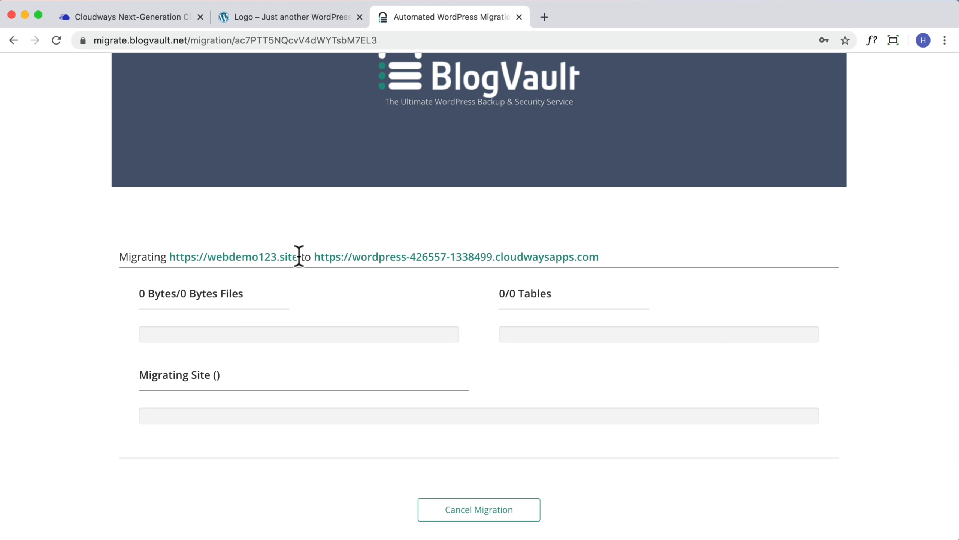
pyautogui.moveTo(299, 256); pyautogui.dragTo(166, 256)
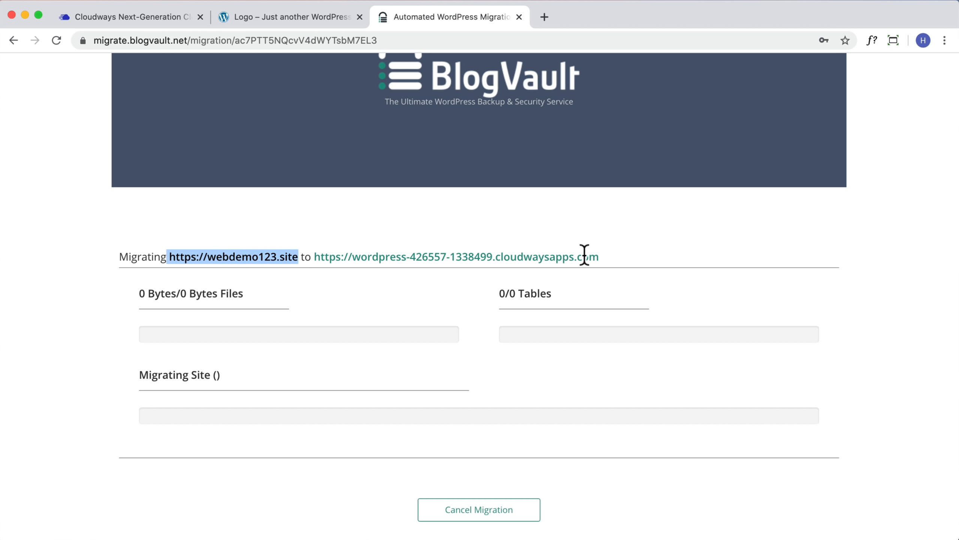
pyautogui.moveTo(584, 255); pyautogui.dragTo(313, 258)
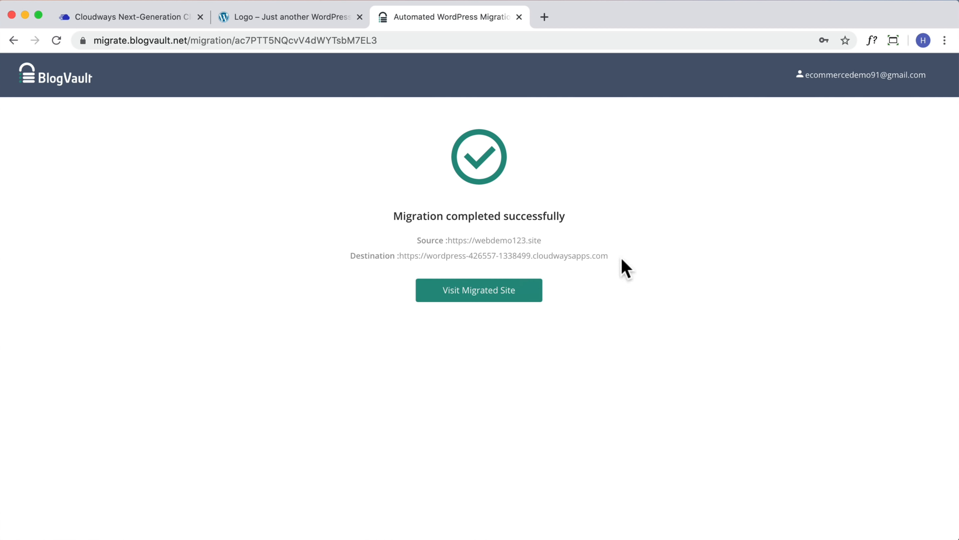
pyautogui.moveTo(609, 255); pyautogui.dragTo(399, 254)
# Open the migrated site, scroll through its homepage, then load its /wp-admin login page
pyautogui.click(464, 300)
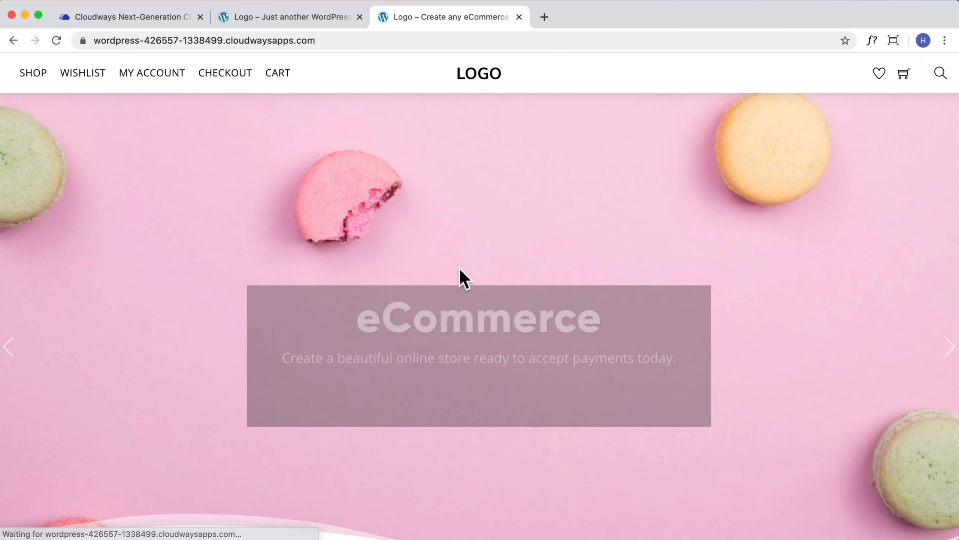
pyautogui.scroll(-10, 460, 267)
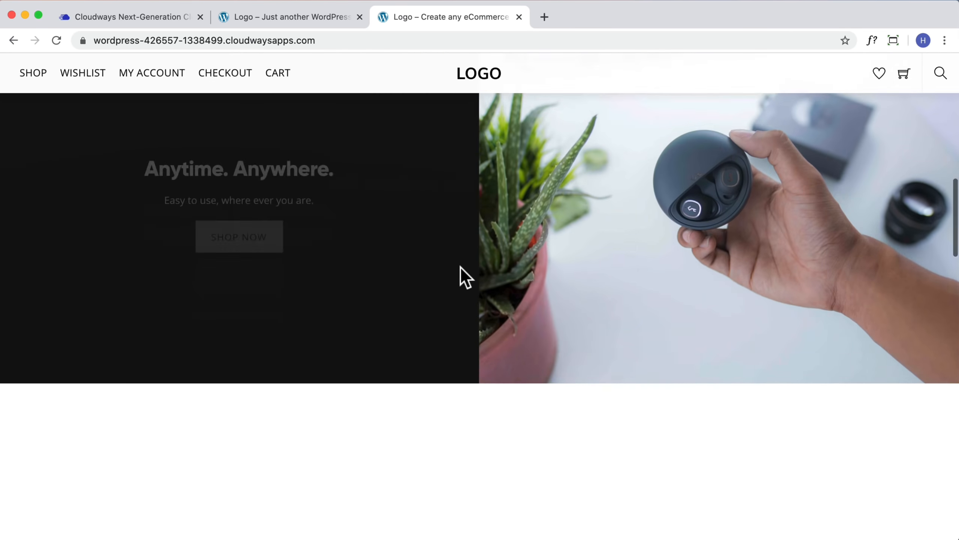
pyautogui.scroll(-20, 460, 267)
pyautogui.scroll(8, 462, 268)
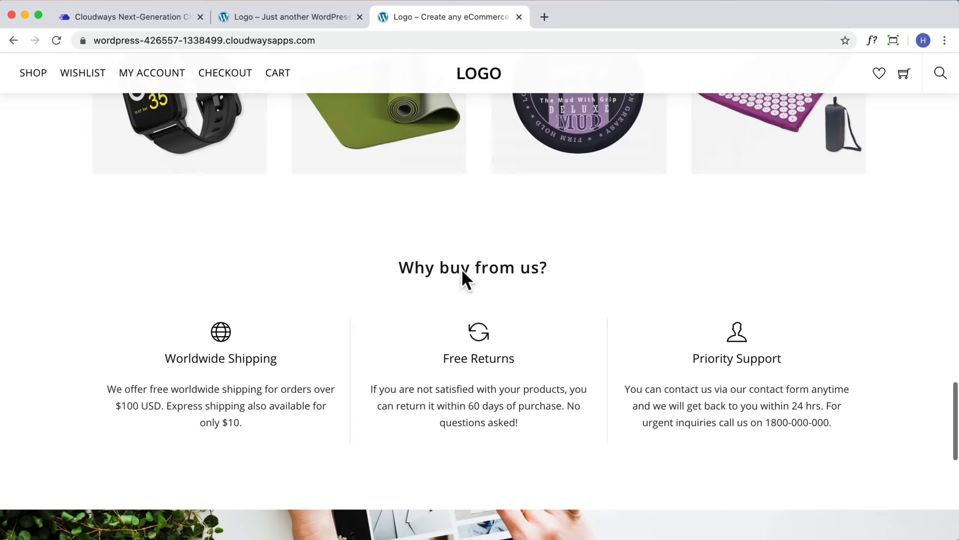
pyautogui.scroll(20, 462, 268)
pyautogui.click(374, 40)
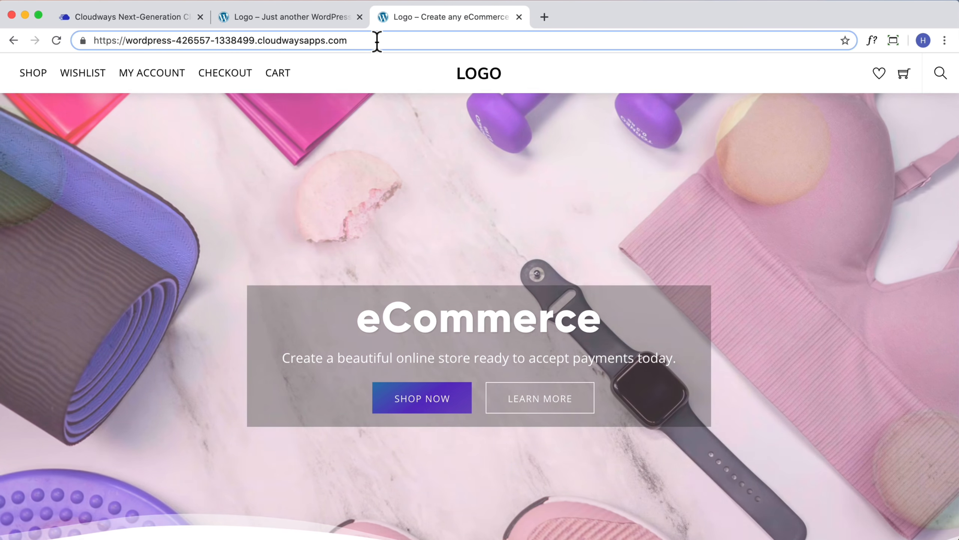
pyautogui.write('/wp-ad')
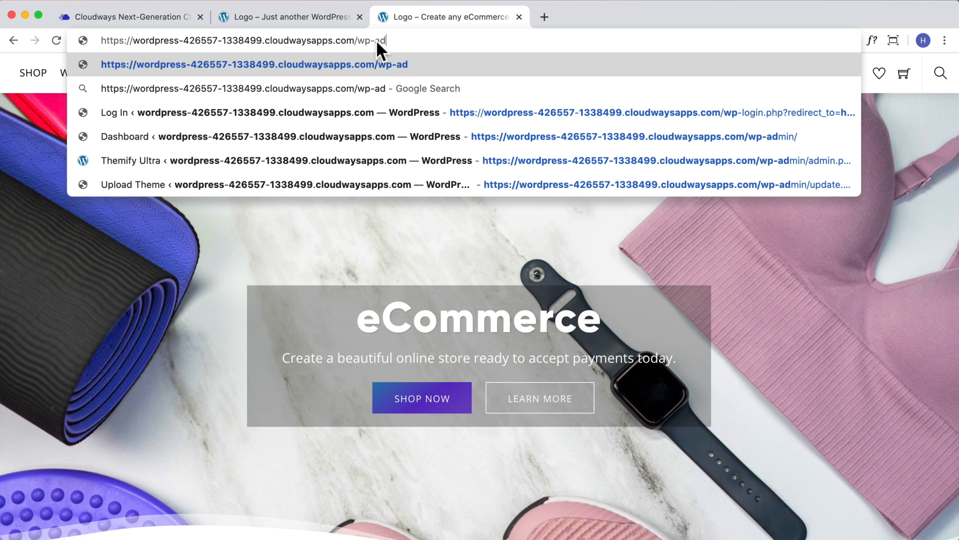
pyautogui.write('min')
pyautogui.press('Return')
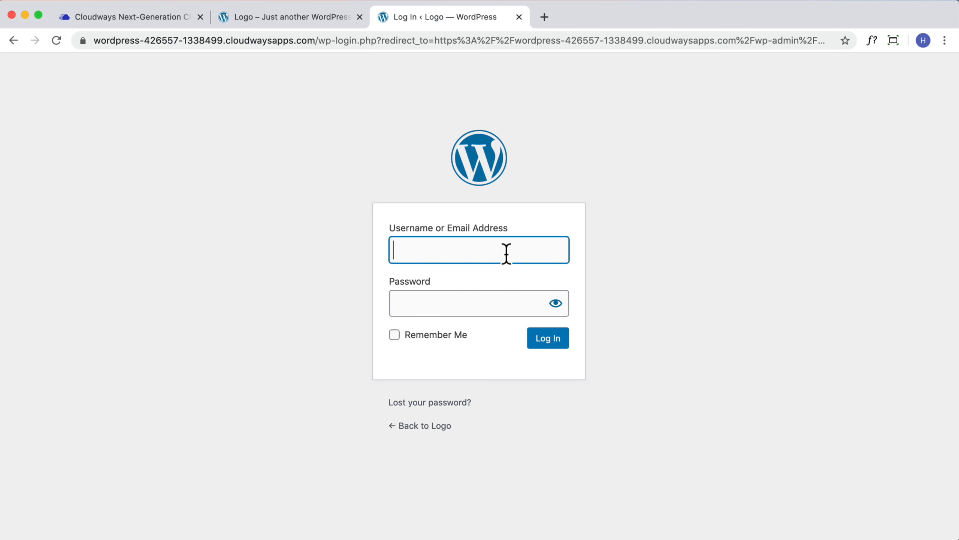
# Log into the migrated site's dashboard with the admin username and password
pyautogui.press('Tab')
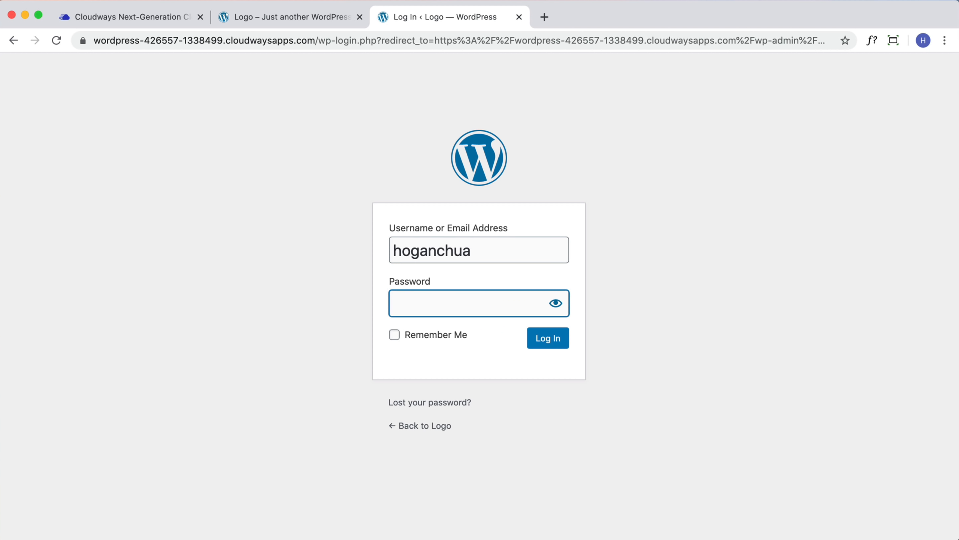
pyautogui.write('••••••••••')
pyautogui.click(547, 342)
pyautogui.click(130, 18)
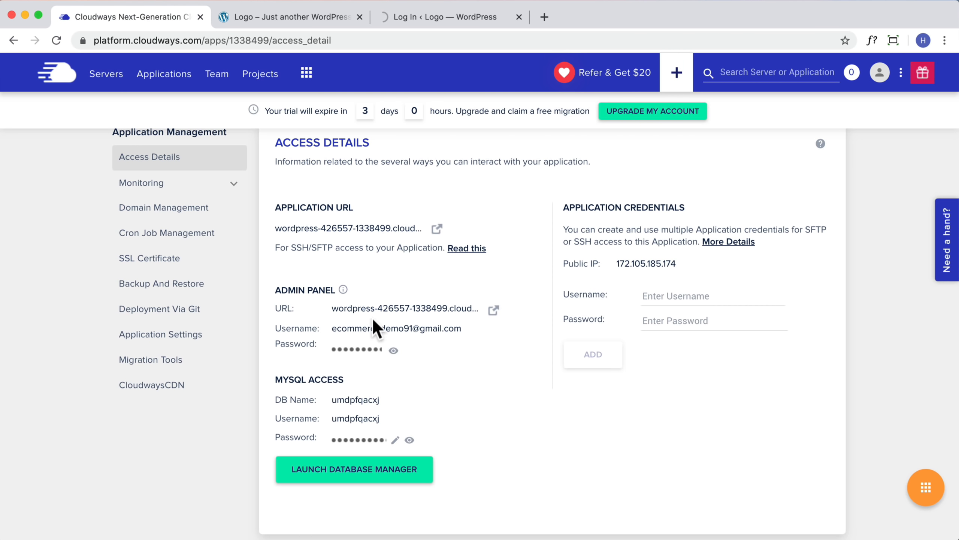
pyautogui.click(443, 17)
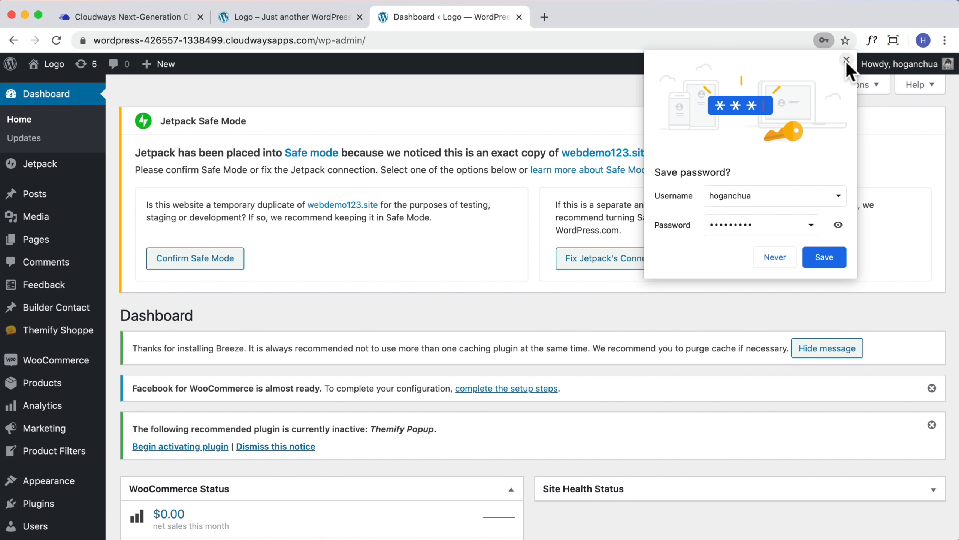
pyautogui.click(846, 64)
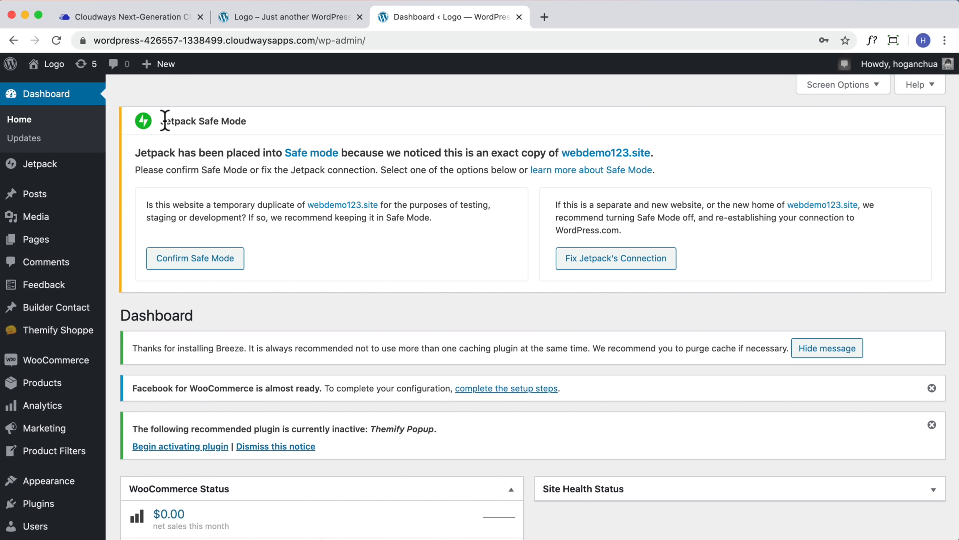
pyautogui.moveTo(160, 121); pyautogui.dragTo(402, 133)
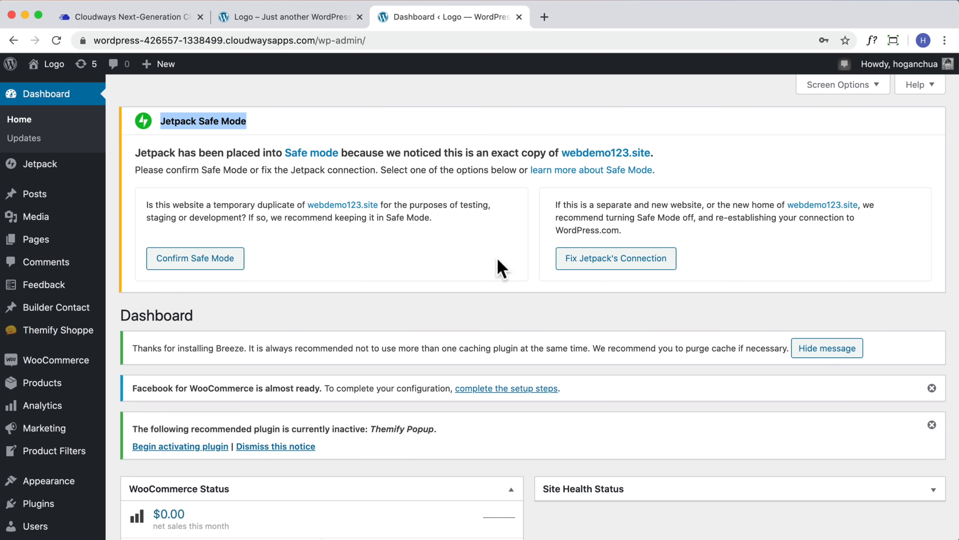
pyautogui.scroll(-5, 614, 299)
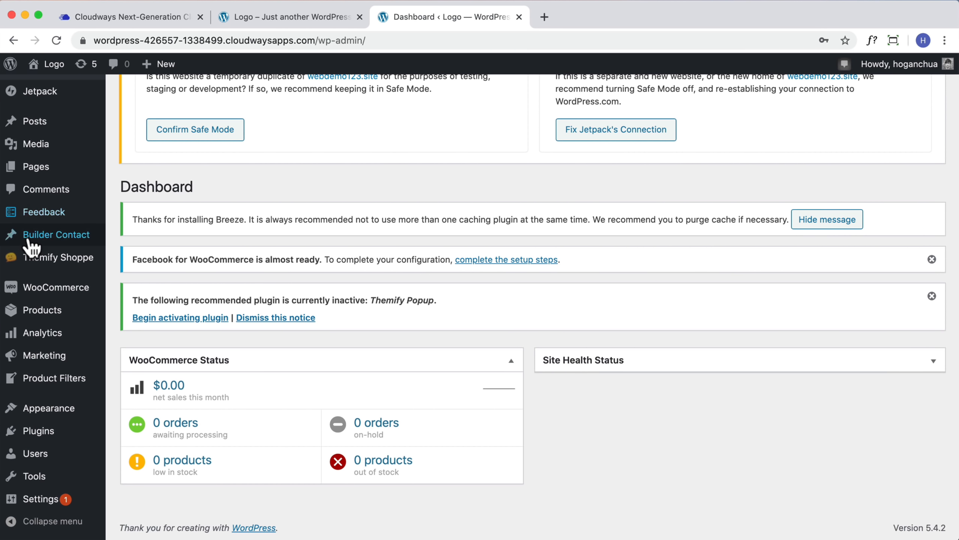
pyautogui.scroll(5, 33, 241)
# On the store homepage, turn on the builder, edit the eCommerce heading, and exit the builder
pyautogui.moveTo(49, 65)
pyautogui.click(47, 92)
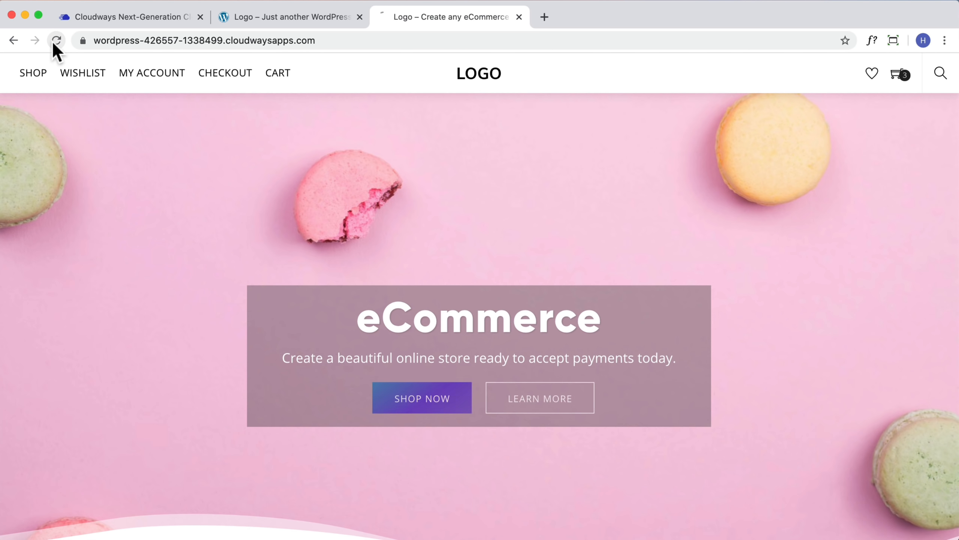
pyautogui.click(56, 40)
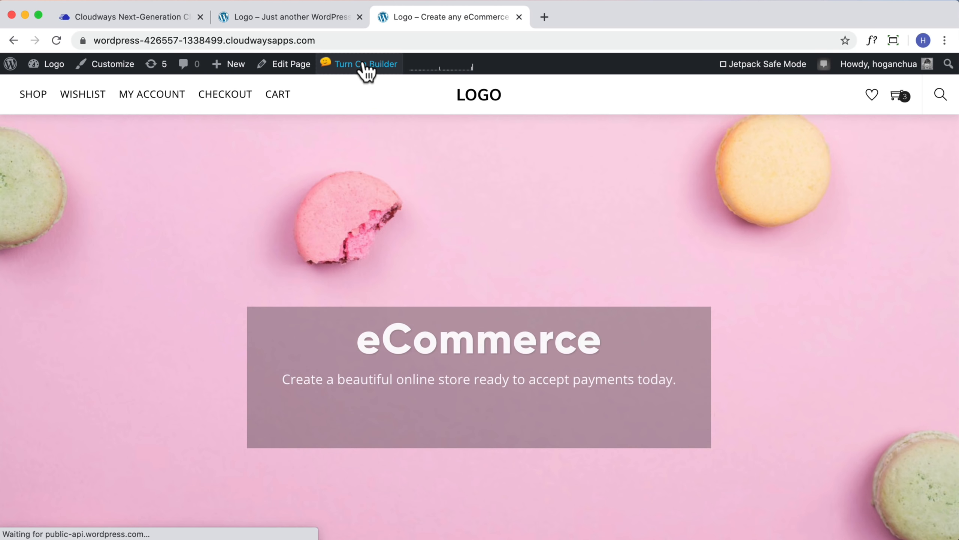
pyautogui.click(364, 65)
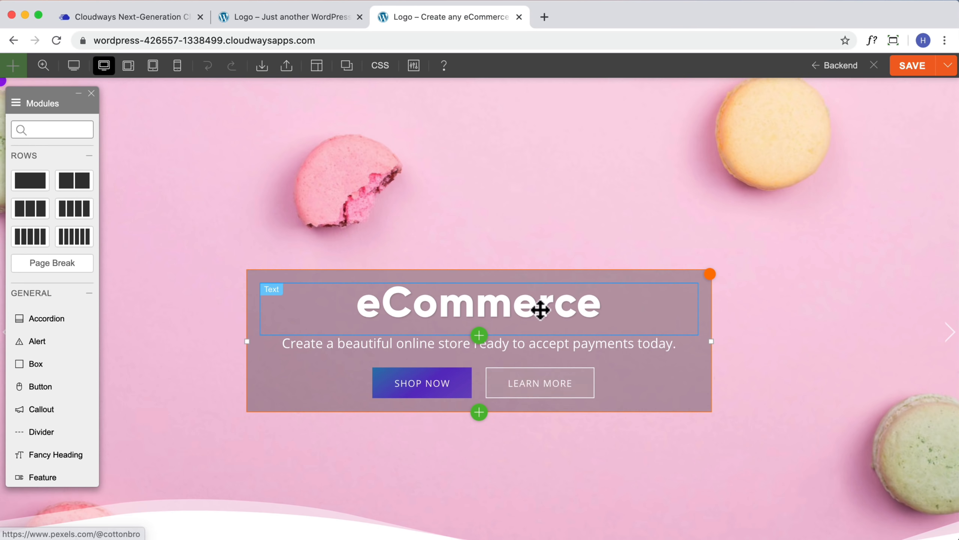
pyautogui.doubleClick(540, 309)
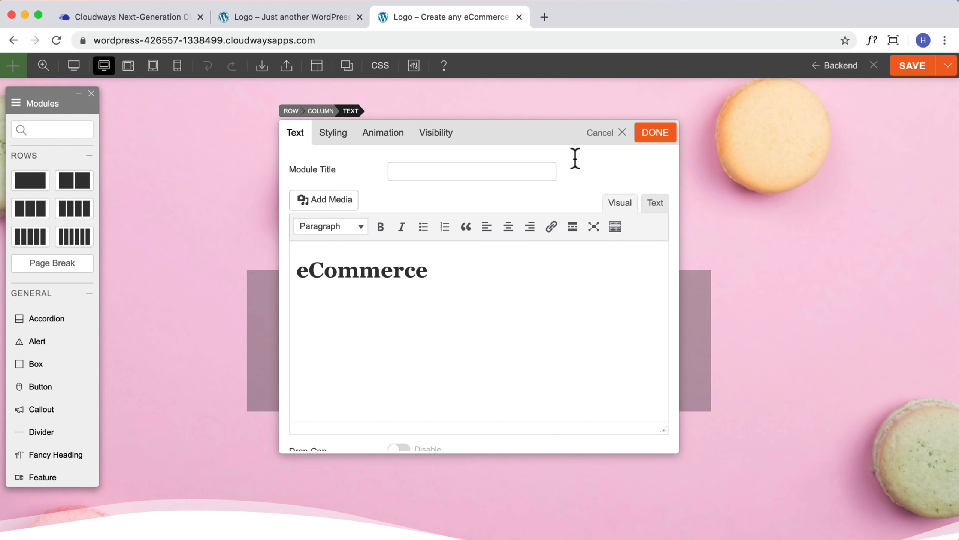
pyautogui.click(647, 137)
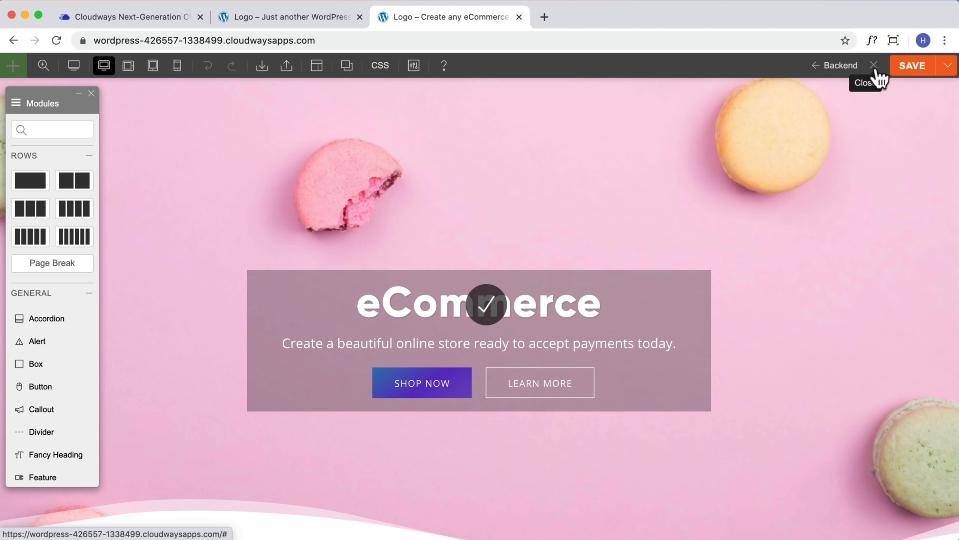
pyautogui.click(875, 68)
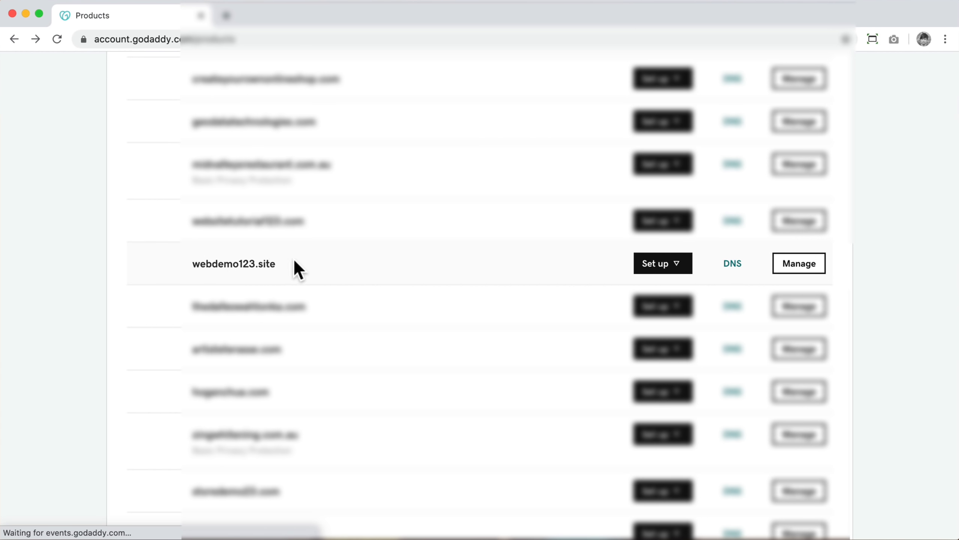
# Switch webdemo123.site's nameservers from hostgator to GoDaddy's nameservers and save
pyautogui.click(736, 268)
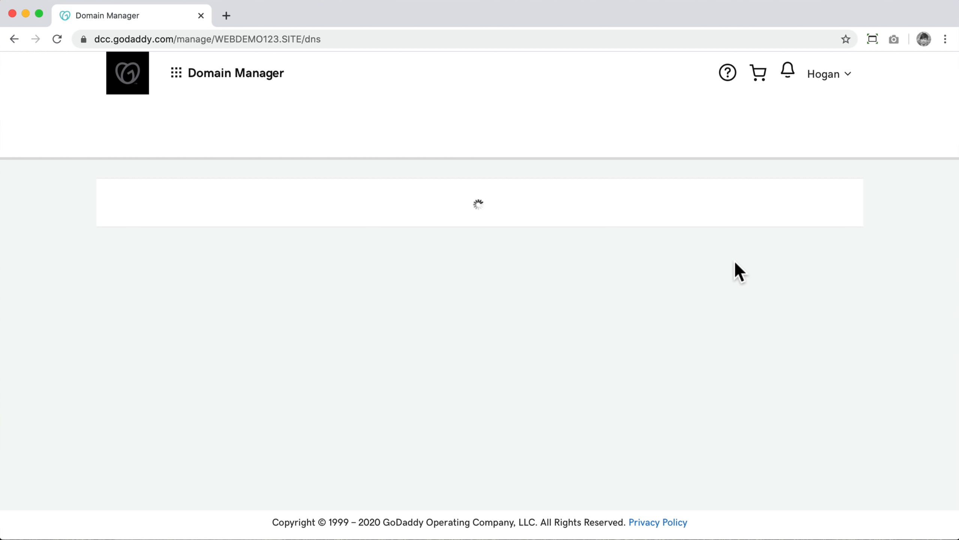
pyautogui.scroll(-5, 739, 272)
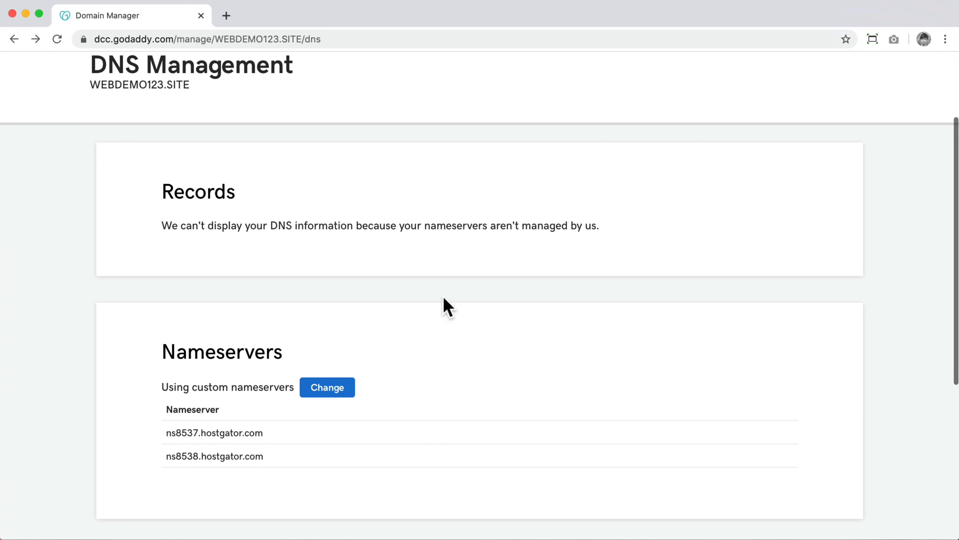
pyautogui.moveTo(264, 433); pyautogui.dragTo(163, 435)
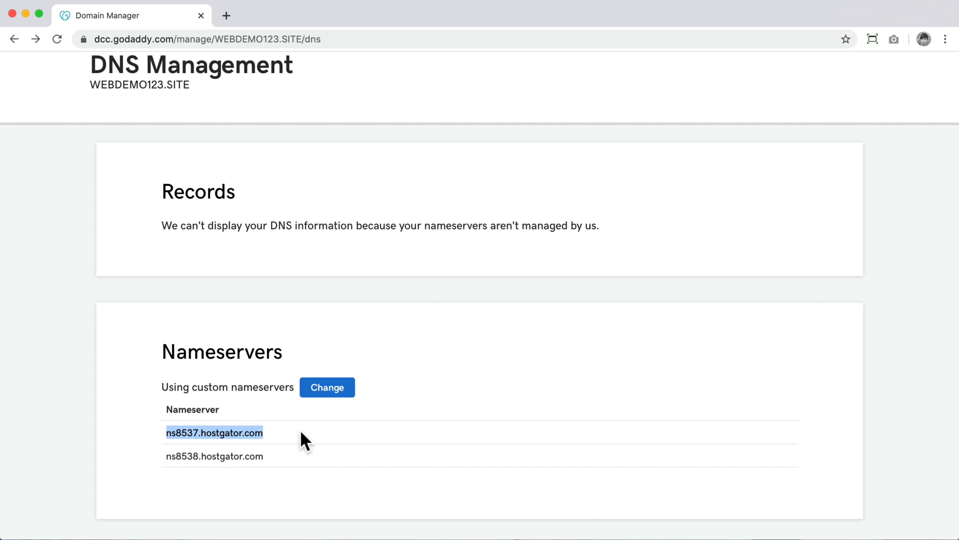
pyautogui.click(322, 392)
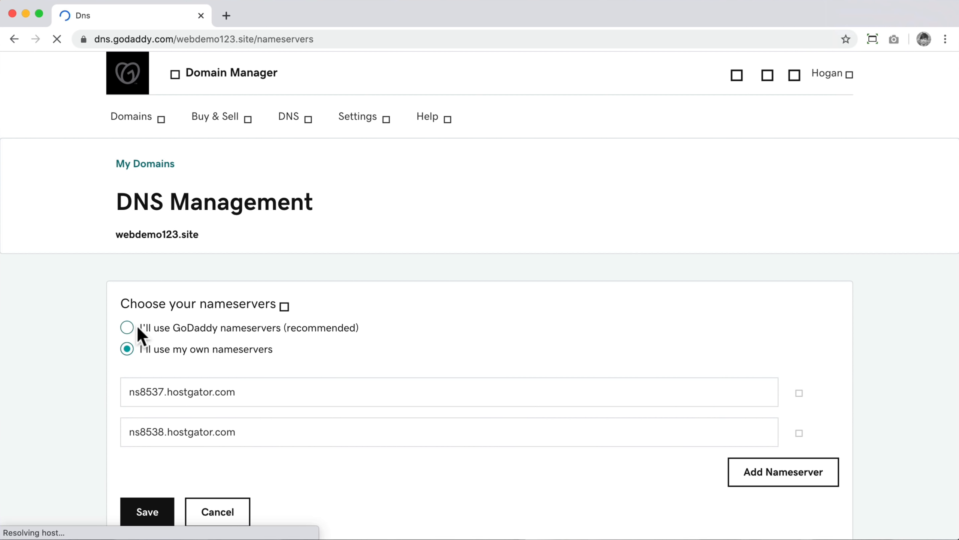
pyautogui.click(129, 327)
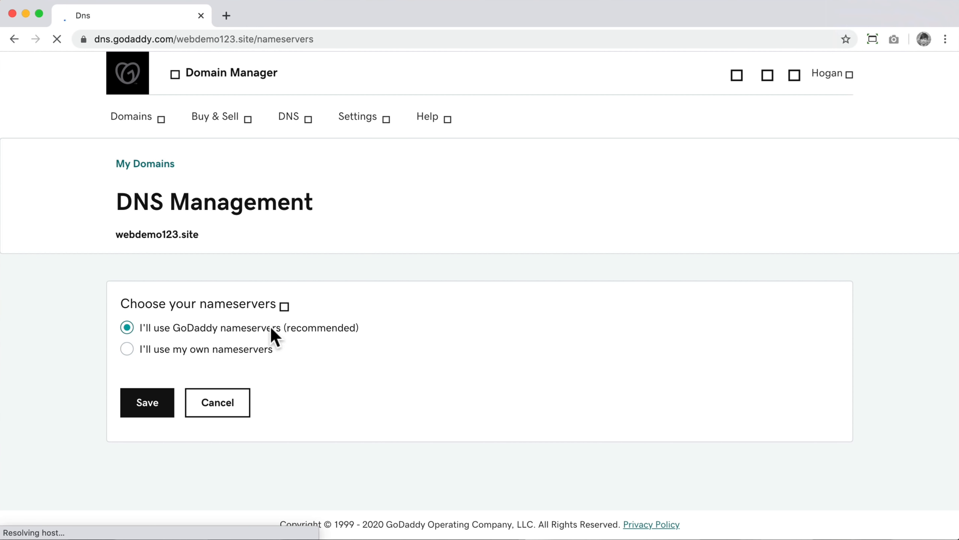
pyautogui.click(158, 404)
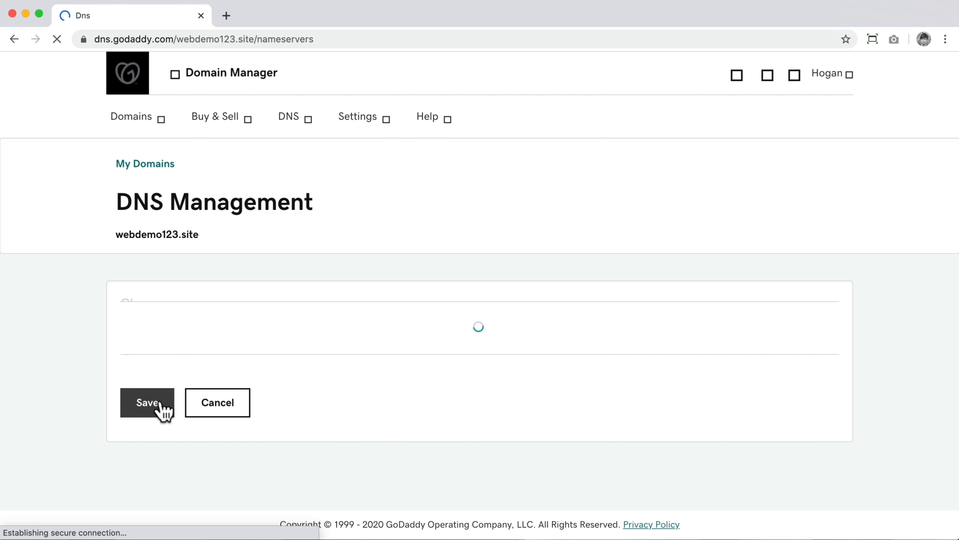
# Open Manage DNS for webdemo123.site from the My Domains list
pyautogui.scroll(-5, 614, 304)
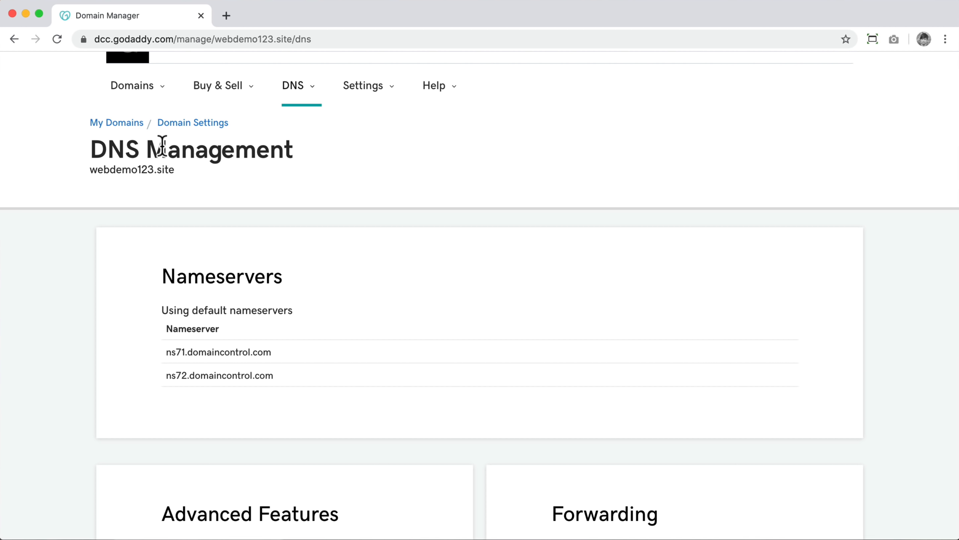
pyautogui.click(127, 124)
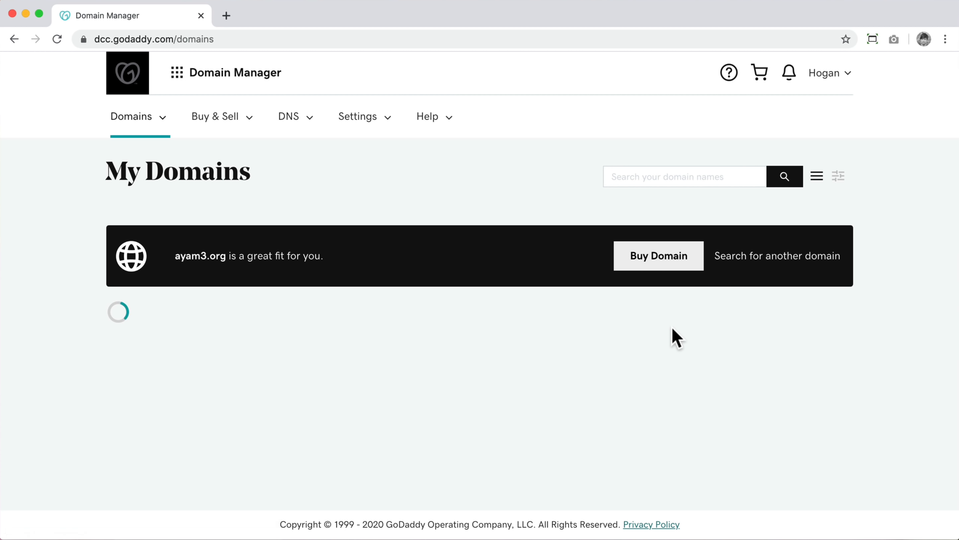
pyautogui.scroll(-15, 672, 337)
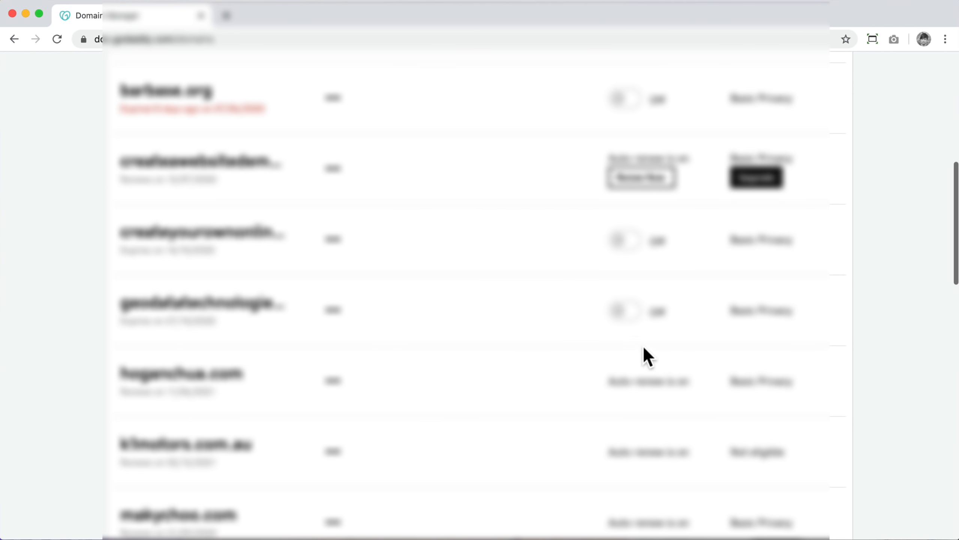
pyautogui.scroll(-8, 601, 390)
pyautogui.scroll(-8, 602, 393)
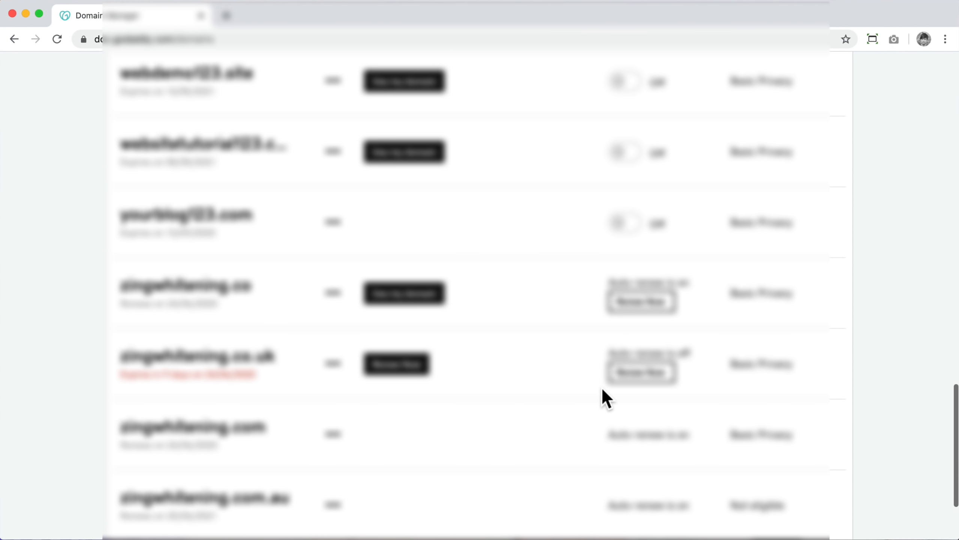
pyautogui.scroll(4, 399, 304)
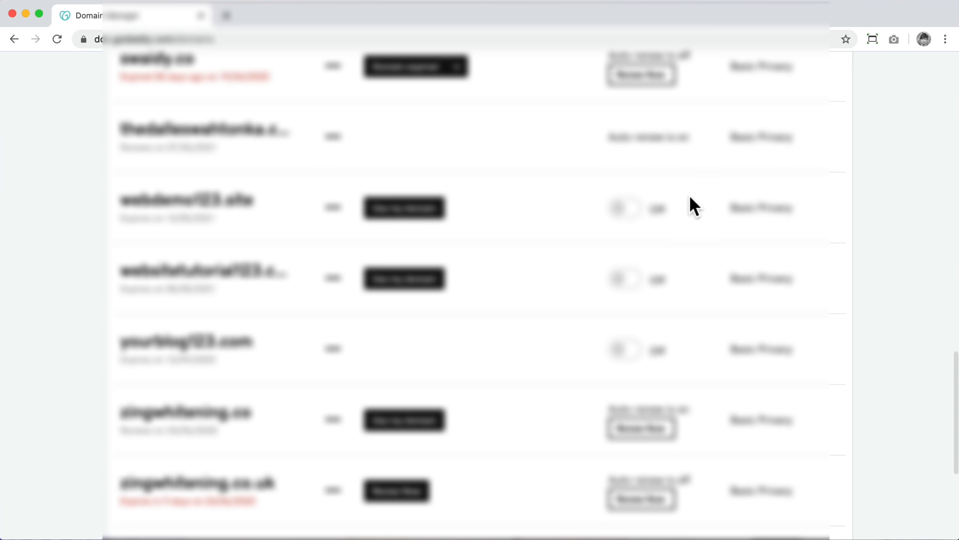
pyautogui.click(333, 208)
pyautogui.click(356, 243)
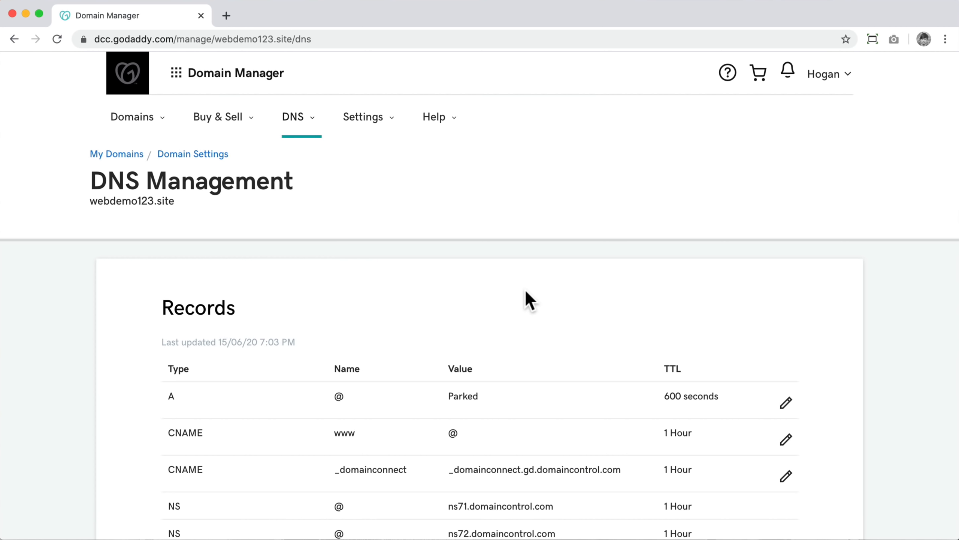
# Edit the A record, correcting a mistyped 'www' host back to '@'
pyautogui.scroll(-3, 526, 291)
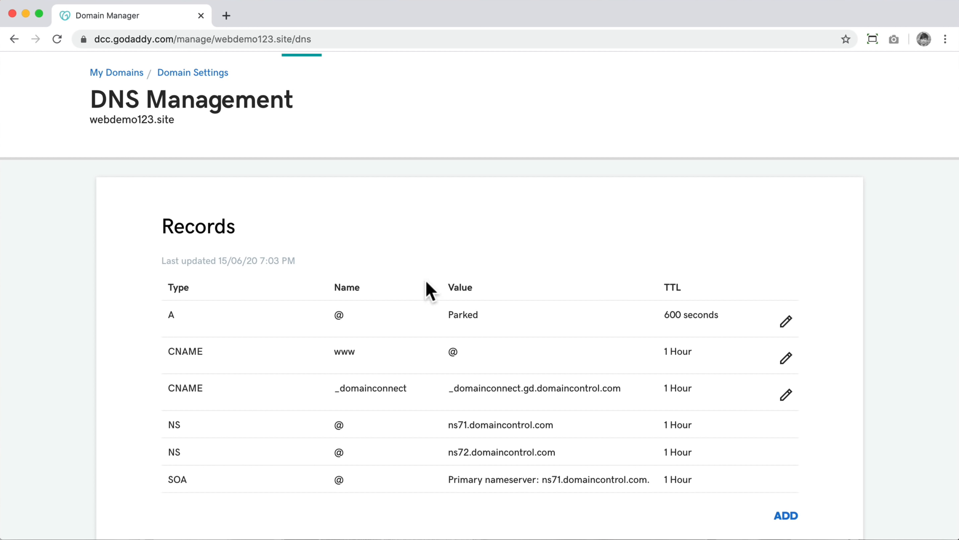
pyautogui.moveTo(232, 315); pyautogui.dragTo(797, 321)
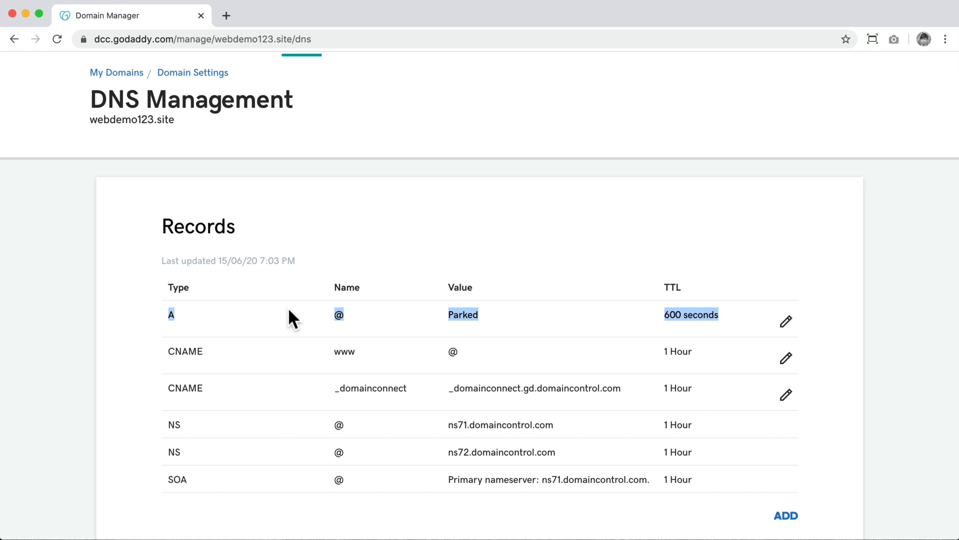
pyautogui.click(788, 324)
pyautogui.scroll(-1, 584, 344)
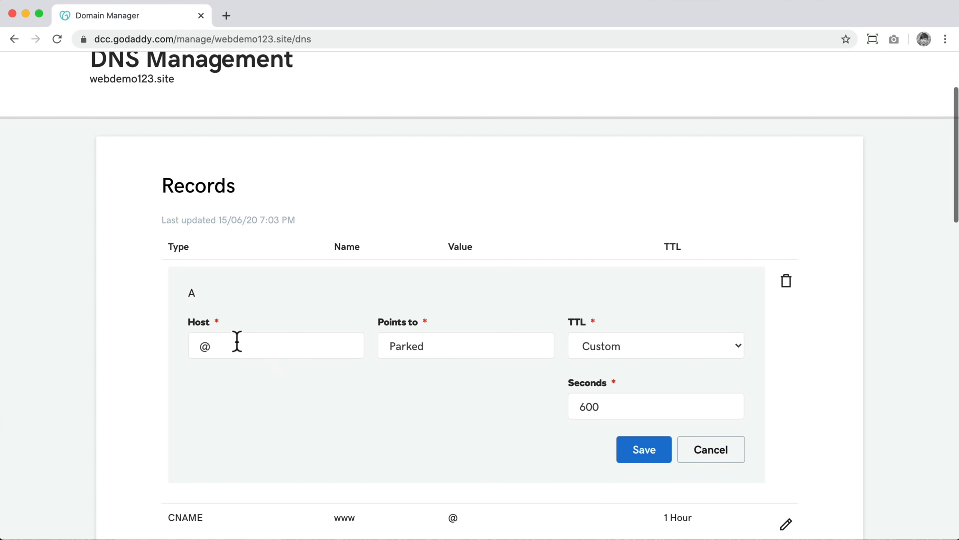
pyautogui.moveTo(238, 344); pyautogui.dragTo(190, 350)
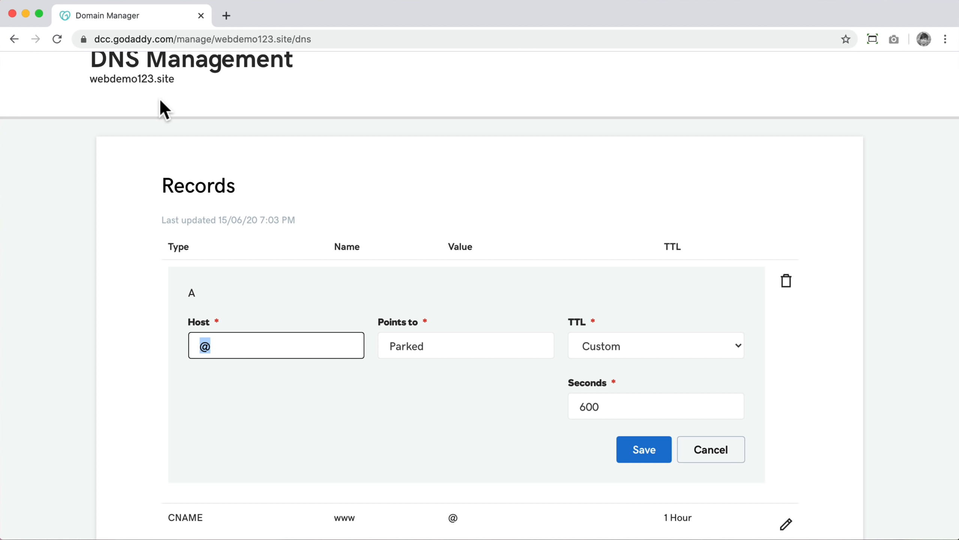
pyautogui.write('www')
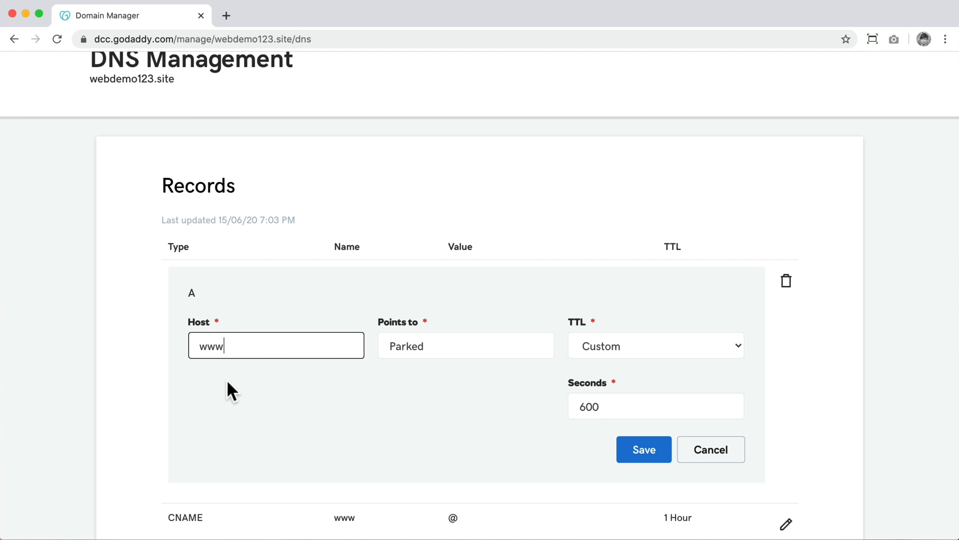
pyautogui.moveTo(226, 345); pyautogui.dragTo(168, 343)
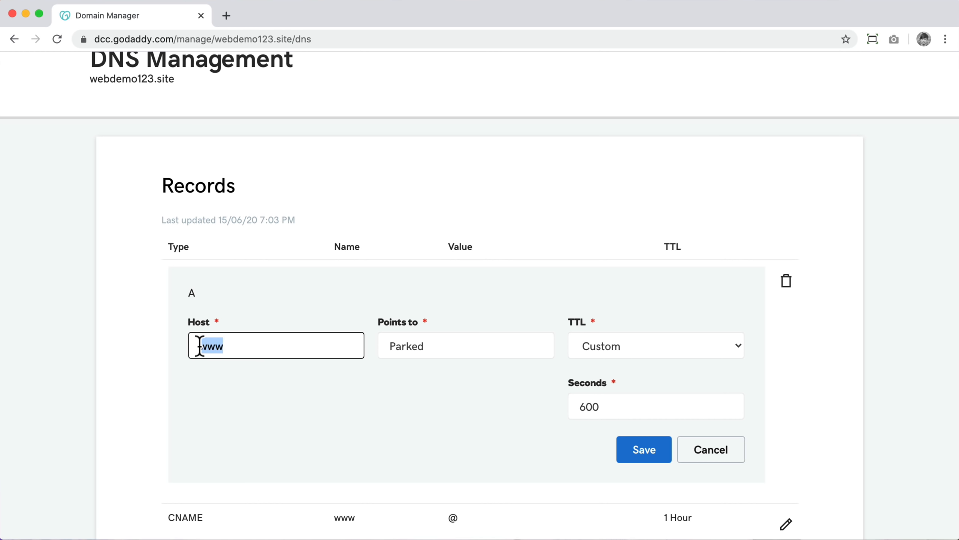
pyautogui.write('@')
# Point the A record to 172.105.185.174 instead of Parked, keep TTL Custom 600 seconds, and save
pyautogui.moveTo(438, 353); pyautogui.dragTo(371, 360)
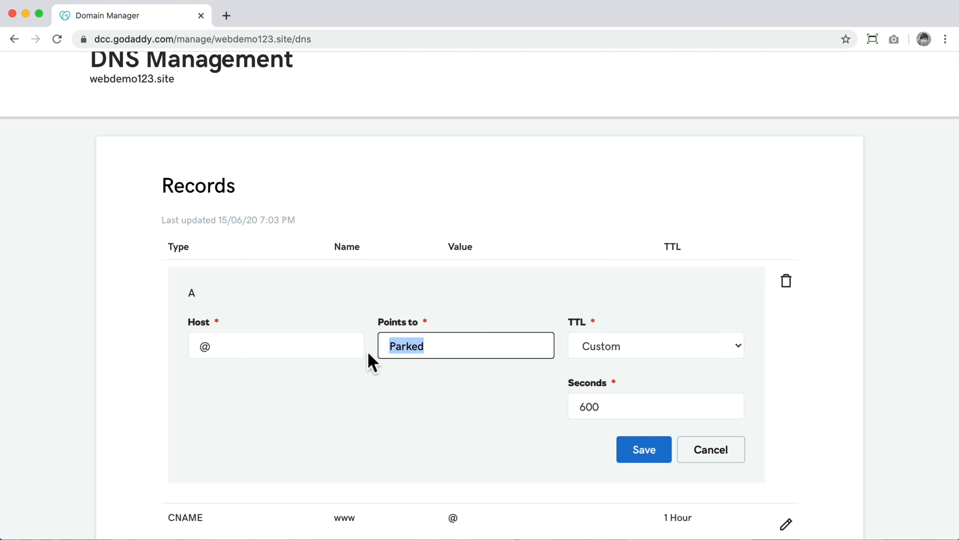
pyautogui.press('BackSpace')
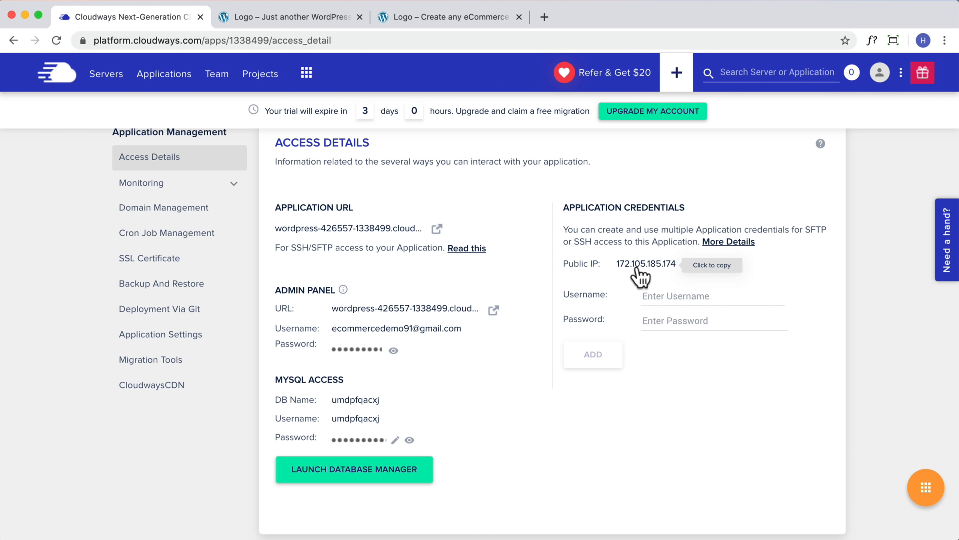
pyautogui.scroll(-2, 641, 277)
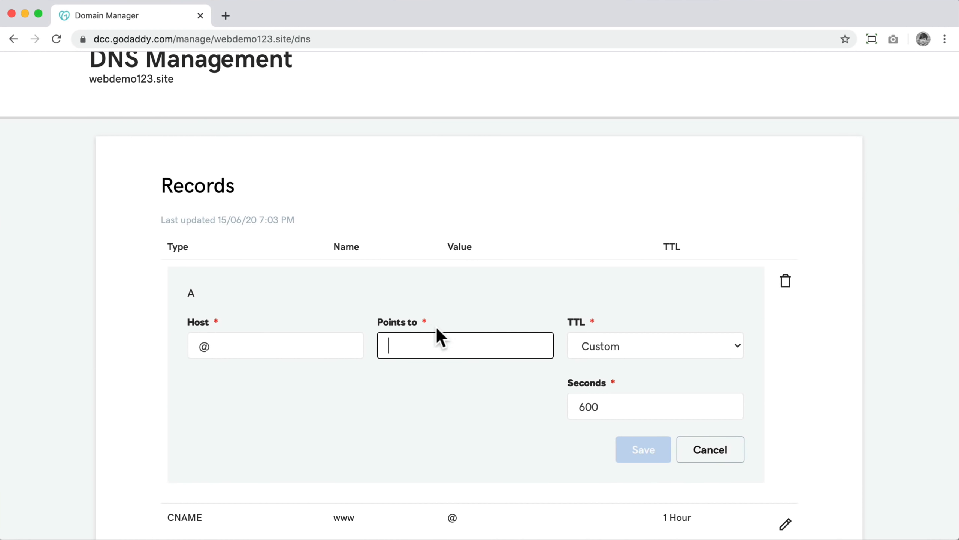
pyautogui.write('172.105.185.174')
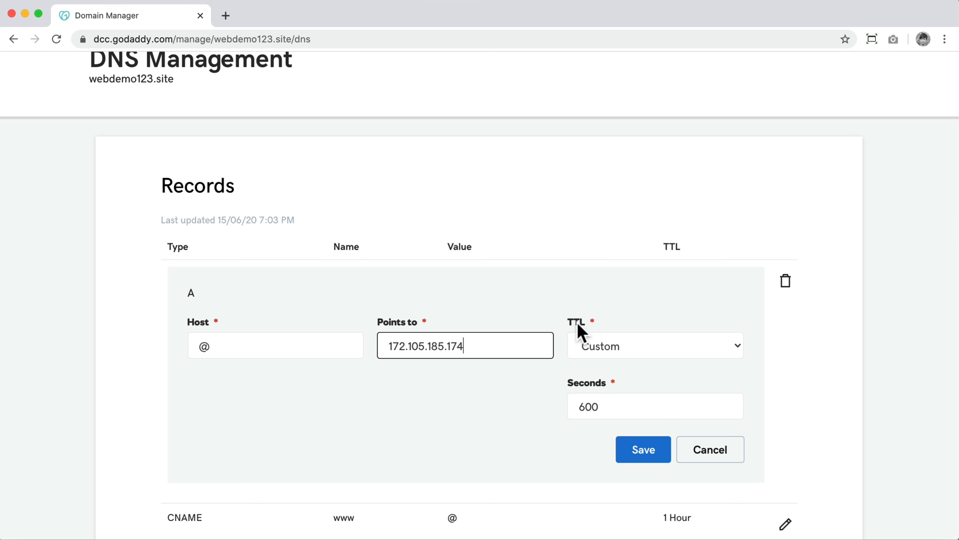
pyautogui.click(630, 350)
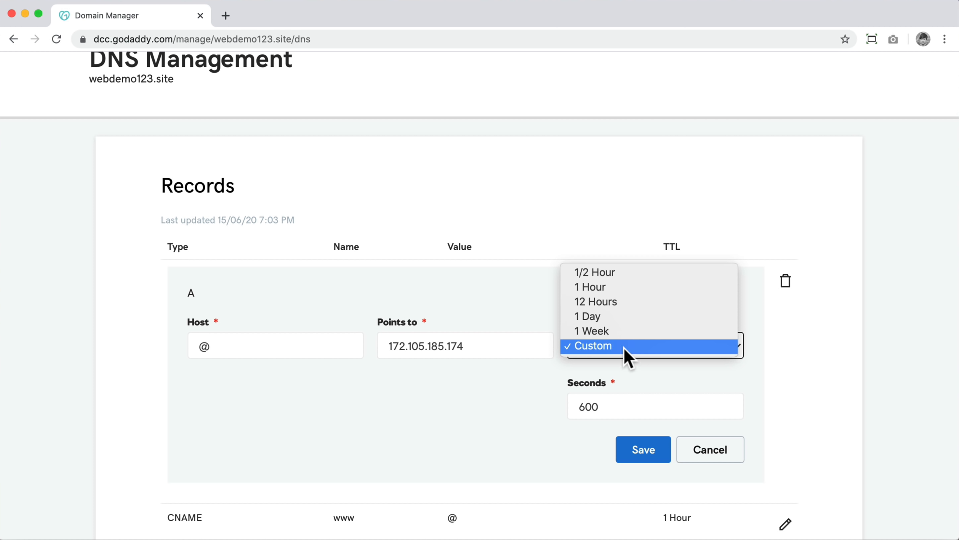
pyautogui.click(614, 345)
pyautogui.moveTo(616, 407); pyautogui.dragTo(577, 406)
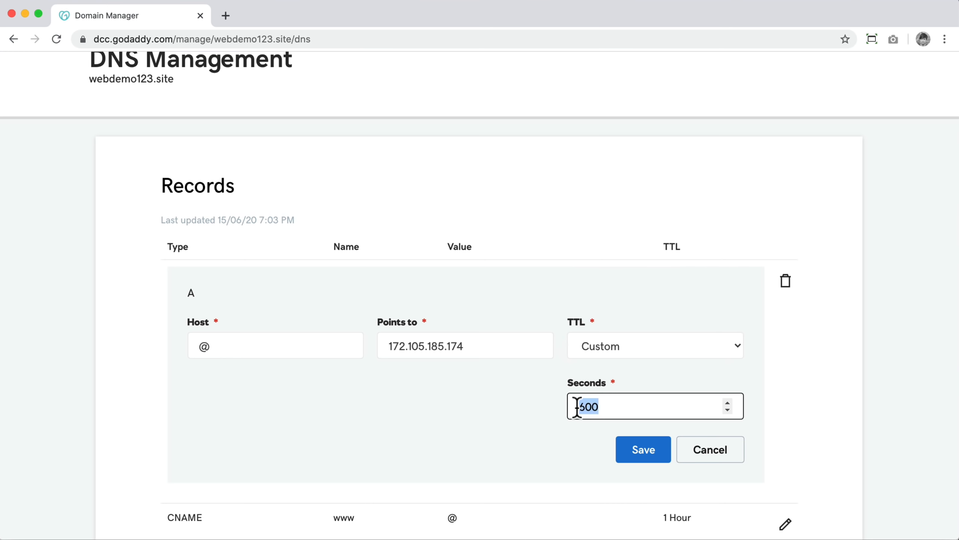
pyautogui.click(480, 394)
pyautogui.scroll(-1, 498, 382)
pyautogui.click(652, 434)
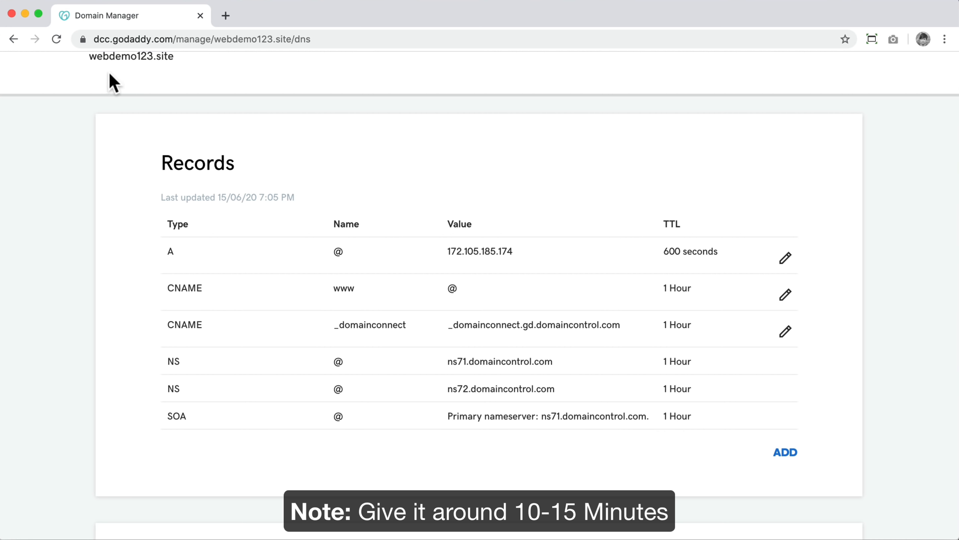
# Open the DNS propagation checker in a new tab, close the old WordPress tab, and return to Cloudways
pyautogui.click(25, 14)
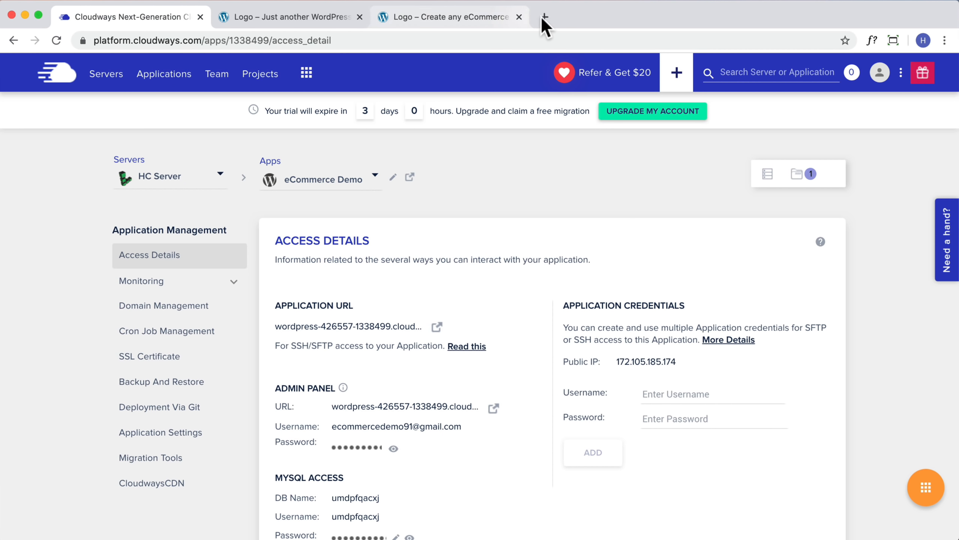
pyautogui.click(541, 15)
pyautogui.click(225, 63)
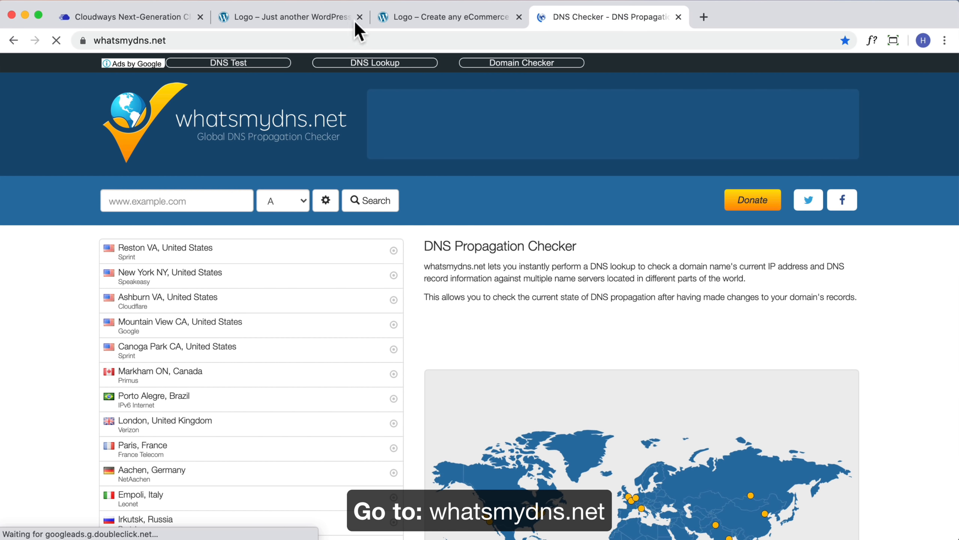
pyautogui.click(263, 17)
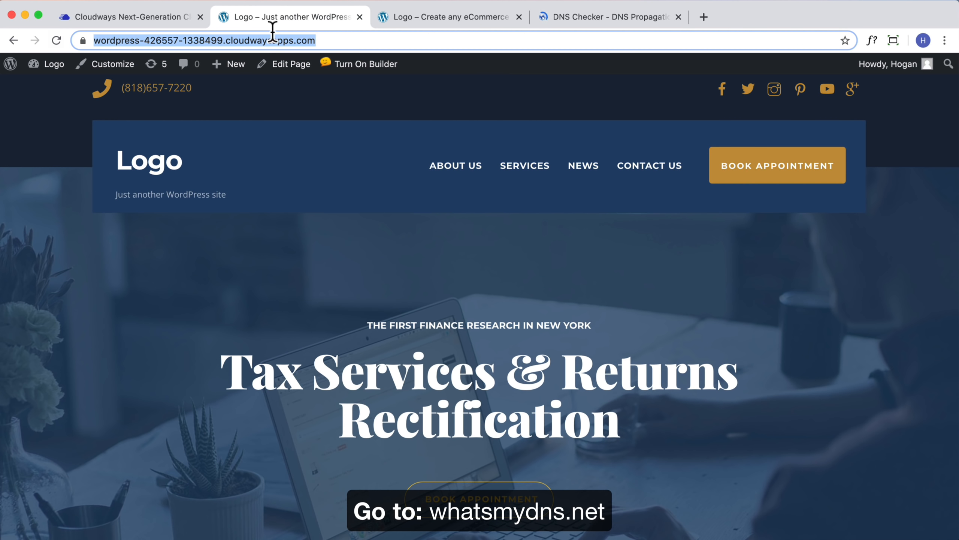
pyautogui.click(356, 17)
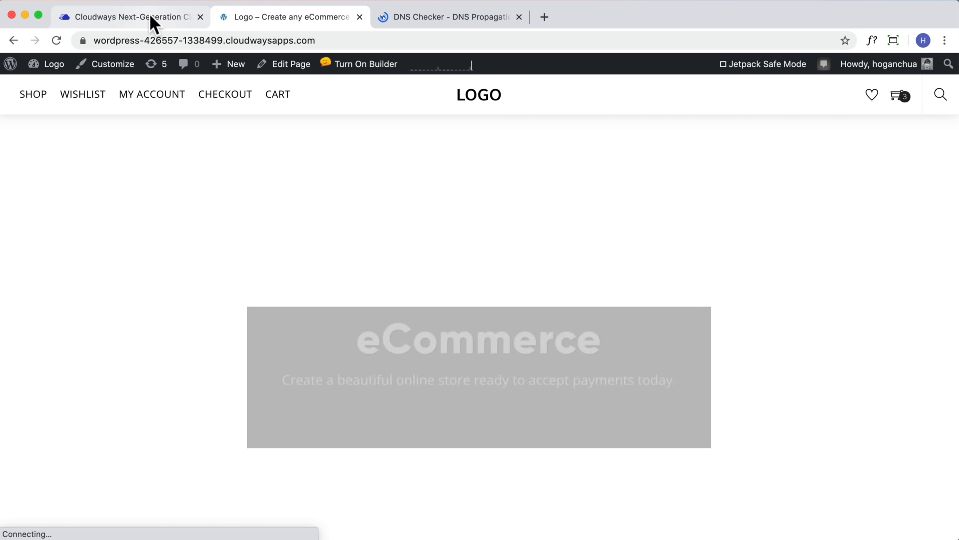
pyautogui.click(151, 16)
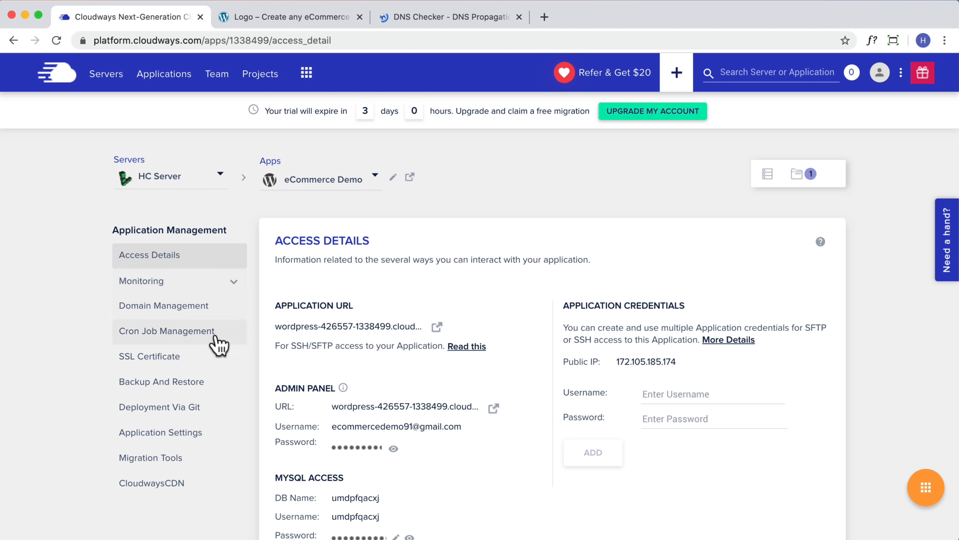
pyautogui.scroll(-2, 219, 344)
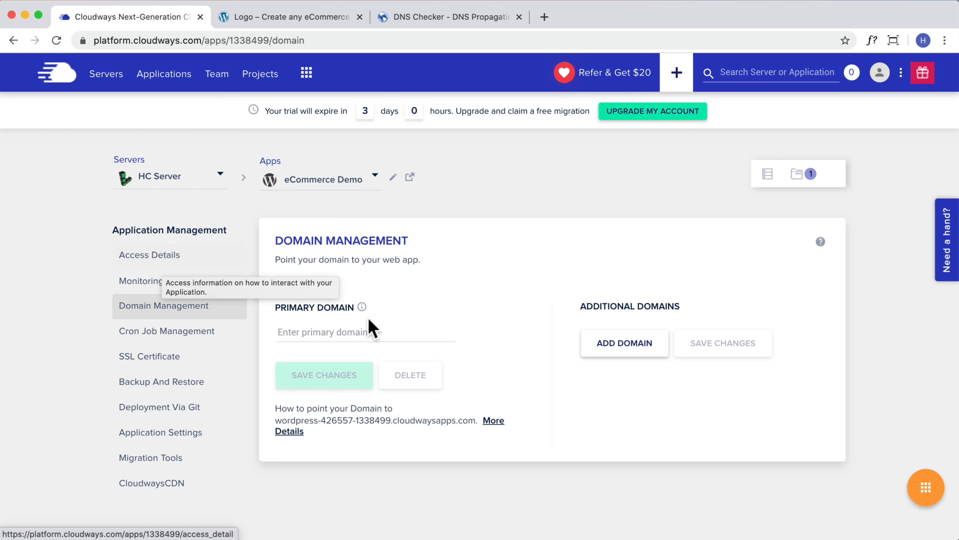
# Copy webdemo123.site from GoDaddy and save it as the Cloudways app's primary domain
pyautogui.click(349, 332)
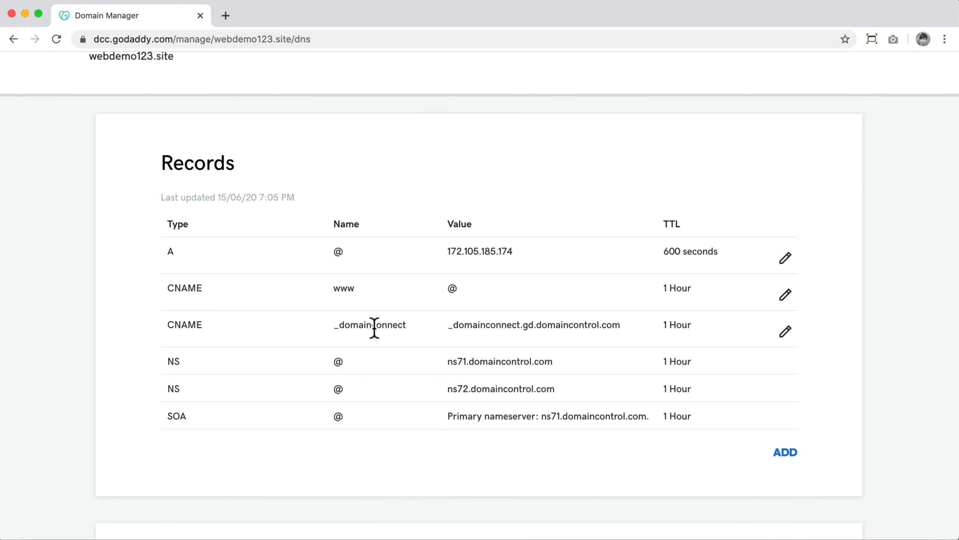
pyautogui.scroll(5, 374, 326)
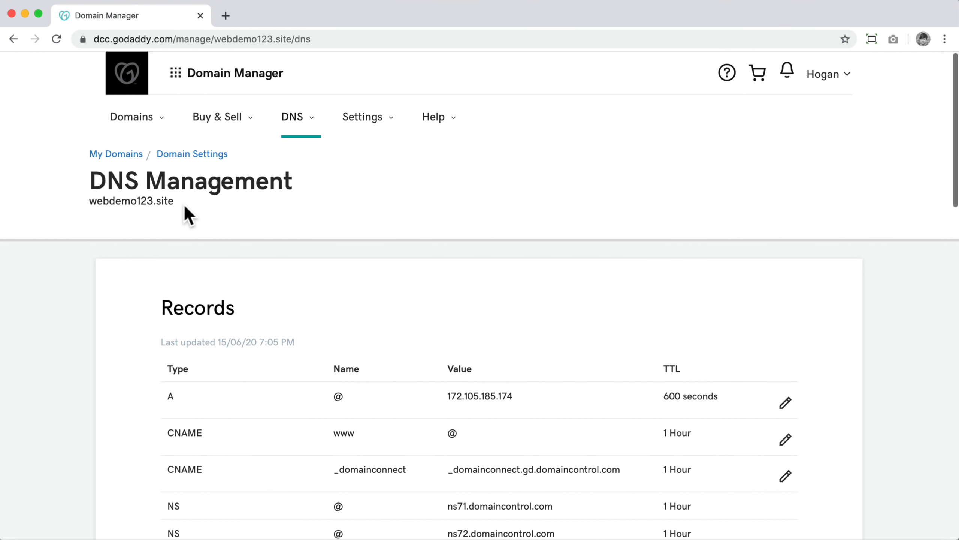
pyautogui.moveTo(174, 201); pyautogui.dragTo(98, 199)
pyautogui.press('super+c')
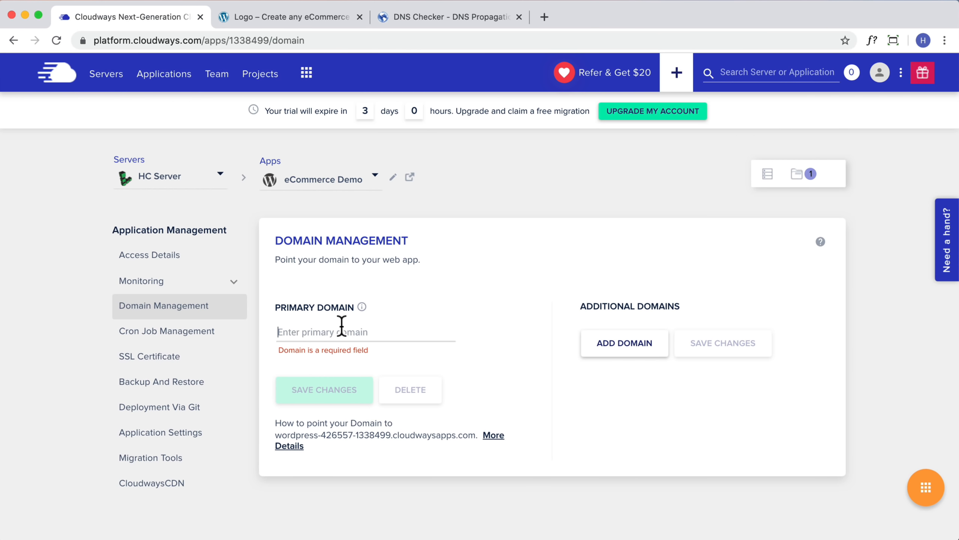
pyautogui.click(341, 327)
pyautogui.press('super+v')
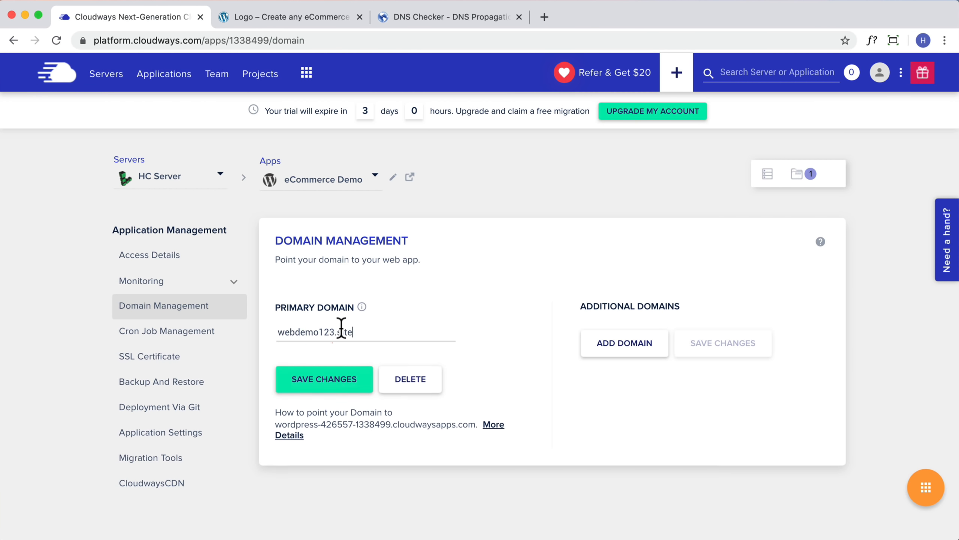
pyautogui.click(330, 382)
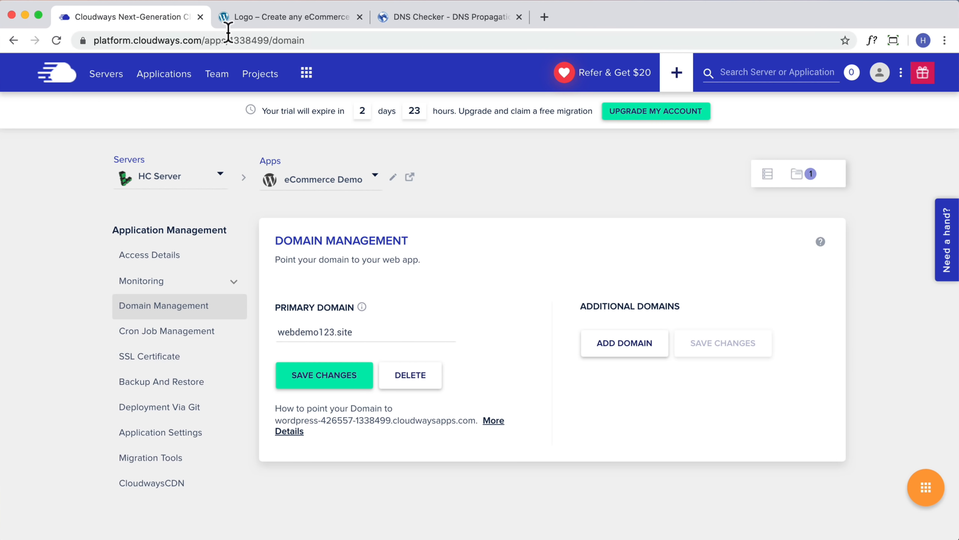
# Reload the WordPress store to confirm it now loads at webdemo123.site
pyautogui.click(278, 22)
pyautogui.click(56, 41)
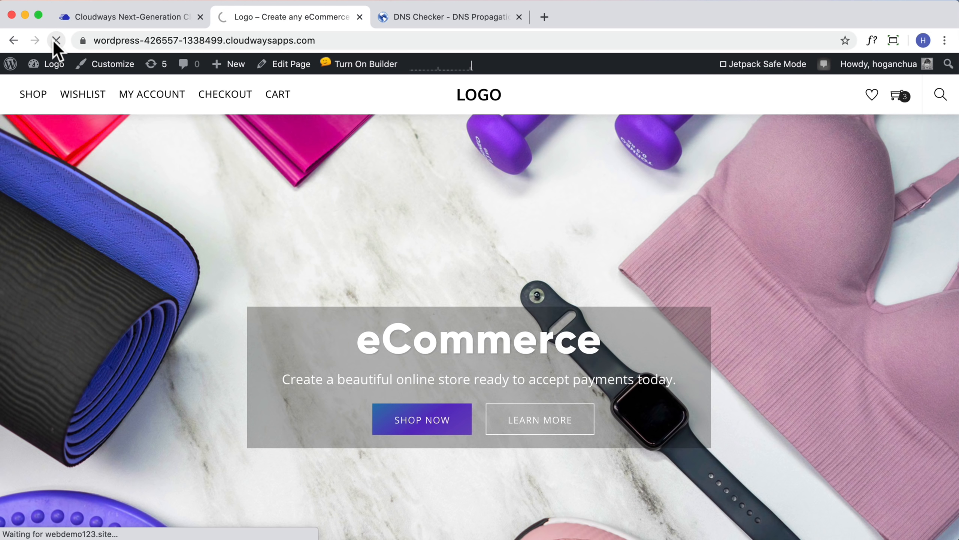
pyautogui.scroll(-15, 481, 245)
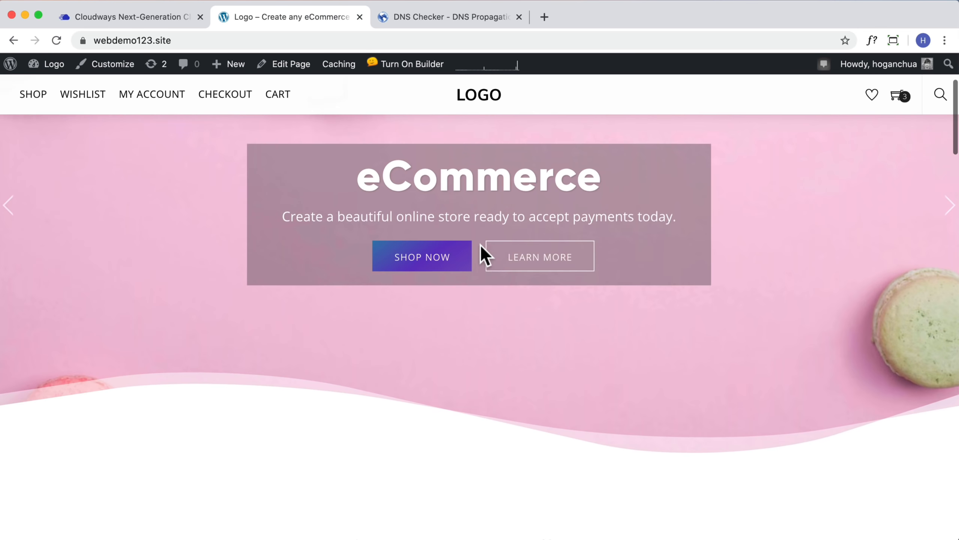
pyautogui.scroll(-10, 481, 246)
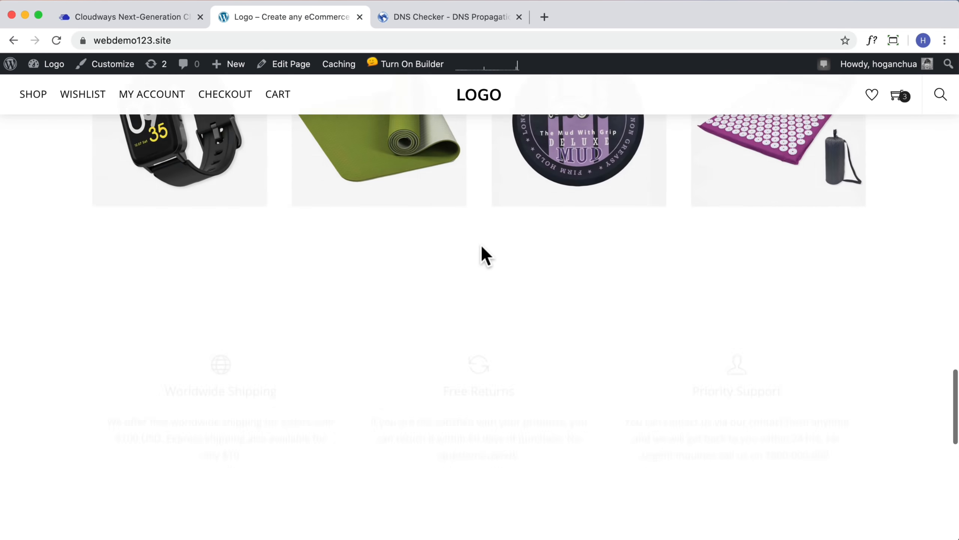
pyautogui.scroll(15, 481, 249)
# Copy the store's address and bring up the DNS propagation checker
pyautogui.click(443, 25)
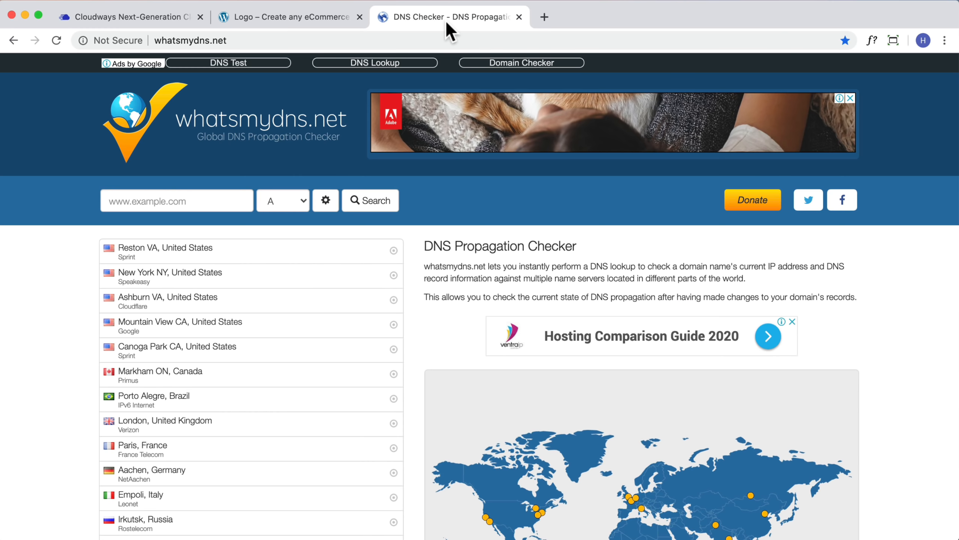
pyautogui.click(253, 23)
pyautogui.click(199, 40)
pyautogui.press('cmd+c')
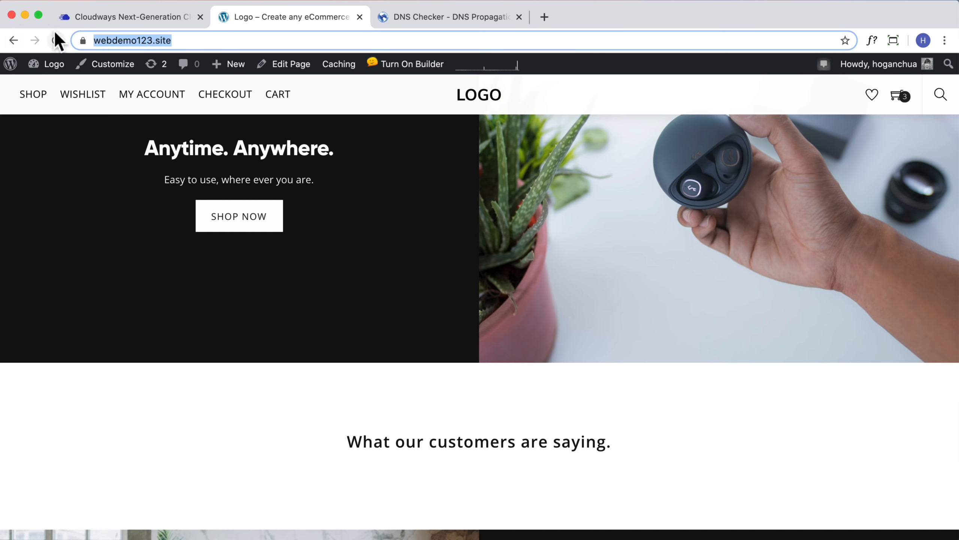
pyautogui.hotkey('ctrl', 'Tab')
pyautogui.click(180, 199)
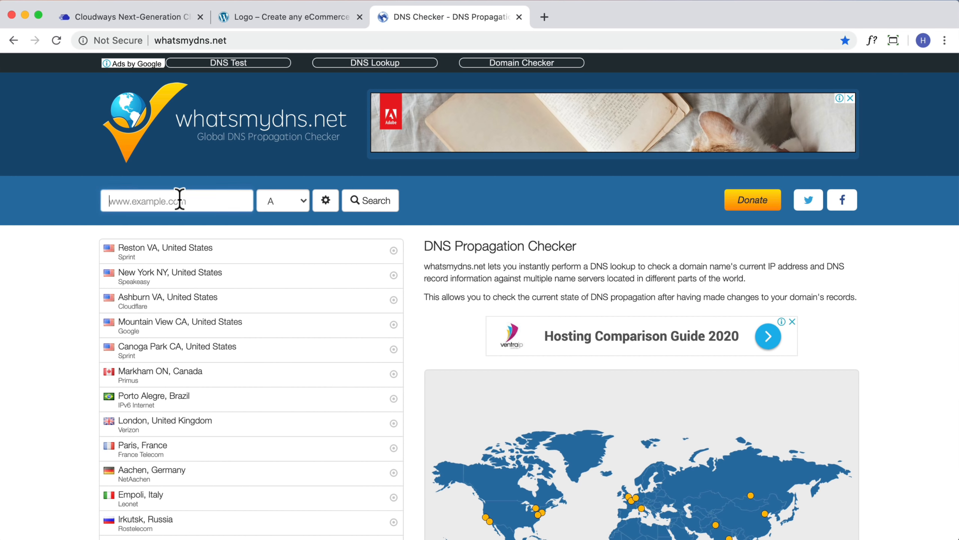
pyautogui.press('cmd+v')
pyautogui.moveTo(142, 200); pyautogui.dragTo(30, 205)
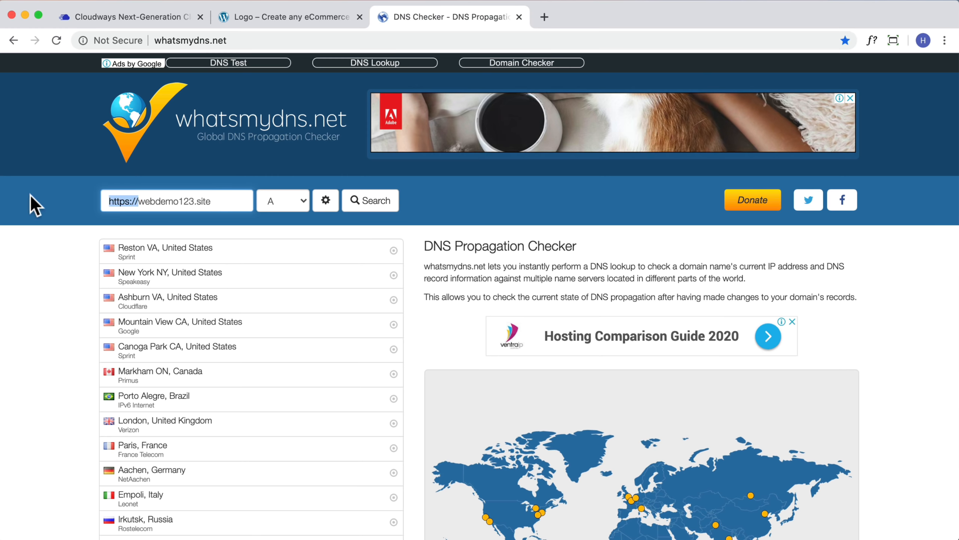
pyautogui.press('BackSpace')
pyautogui.click(365, 201)
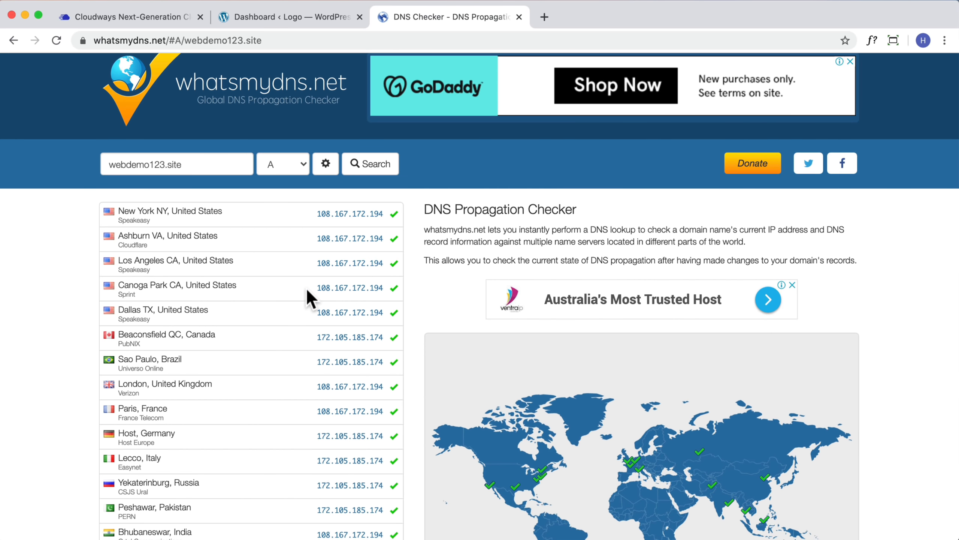
# Review the results, noting servers returning 108.167.172.194 and 172.105.185.174
pyautogui.scroll(-3, 307, 295)
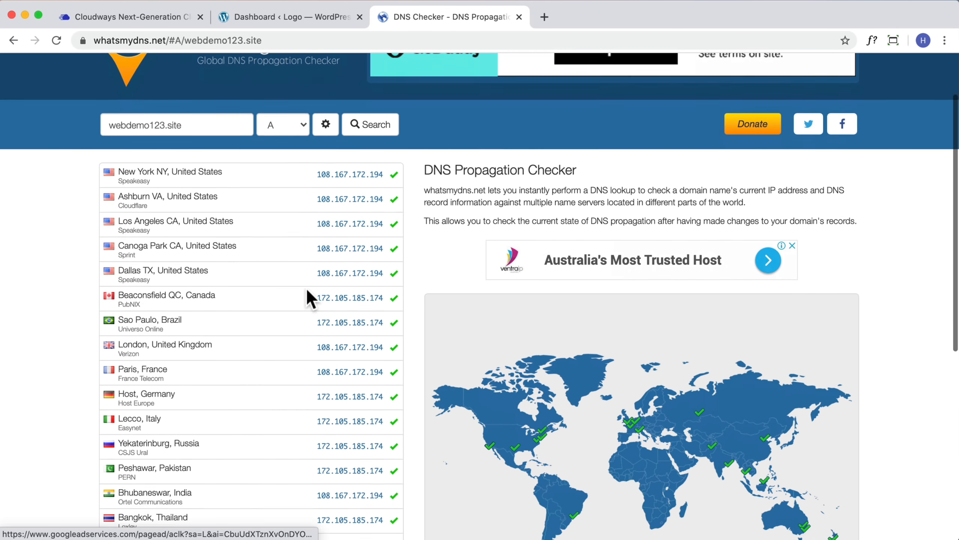
pyautogui.scroll(-2, 306, 290)
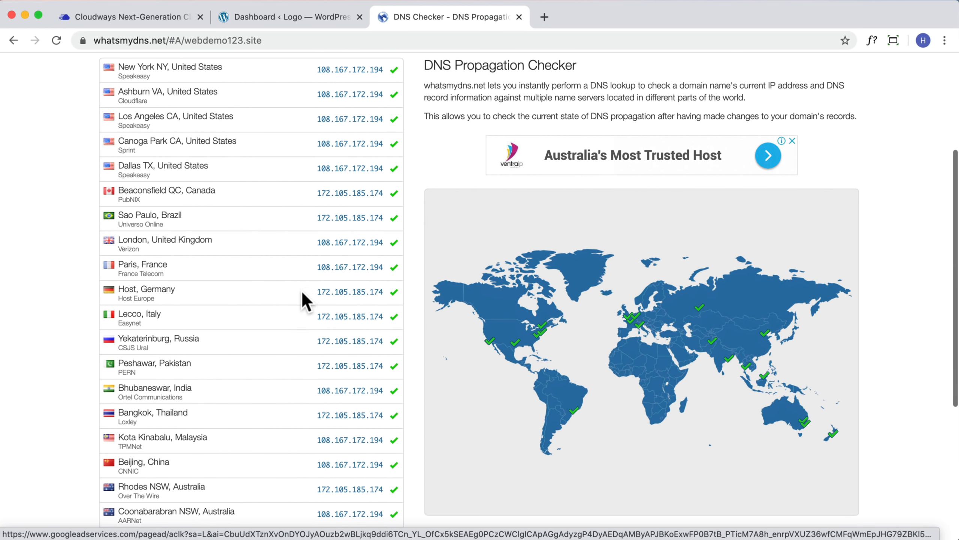
pyautogui.scroll(2, 318, 281)
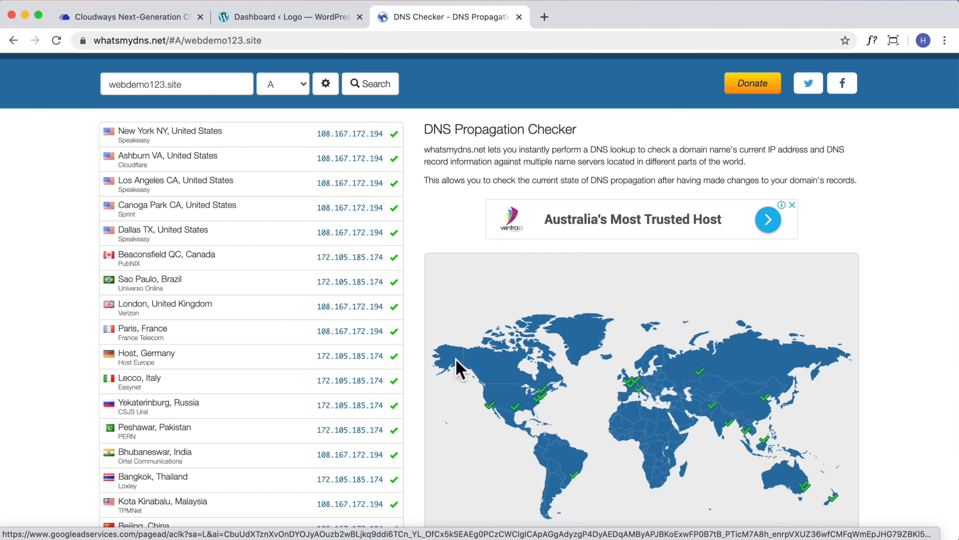
pyautogui.scroll(-3, 332, 368)
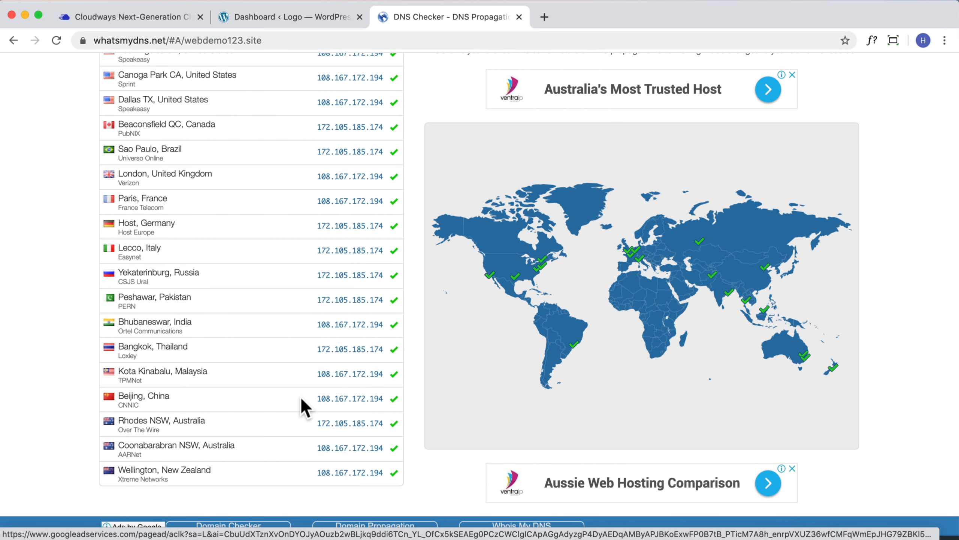
pyautogui.moveTo(317, 448); pyautogui.dragTo(385, 449)
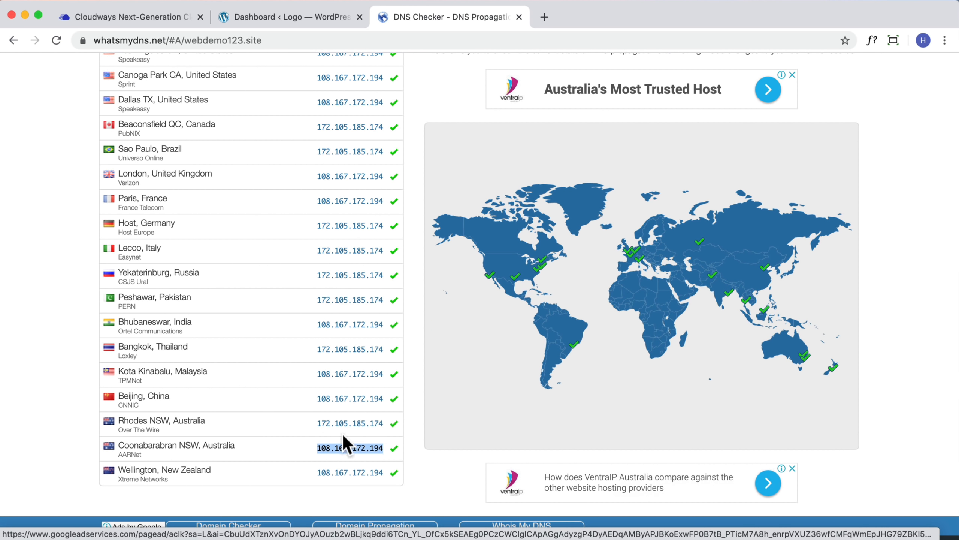
pyautogui.moveTo(318, 423); pyautogui.dragTo(386, 423)
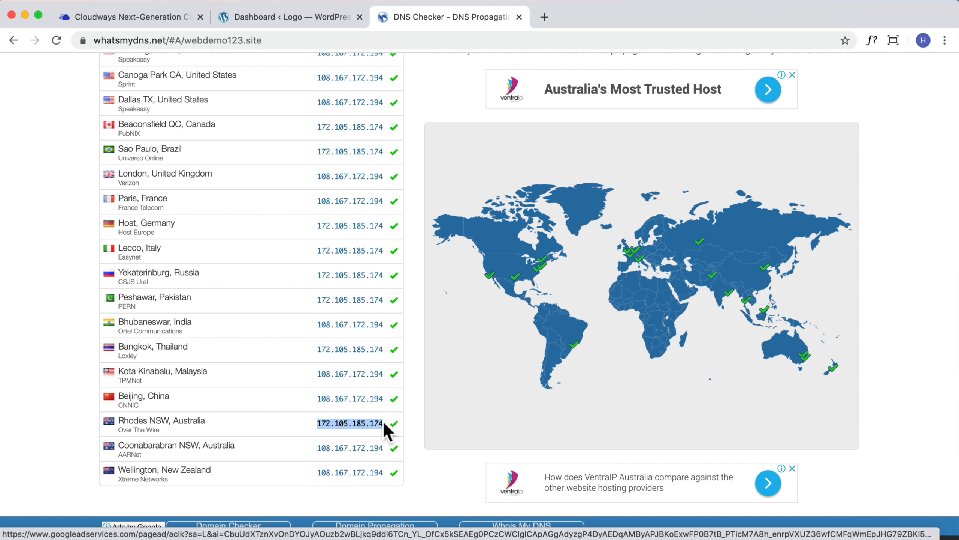
pyautogui.scroll(3, 382, 420)
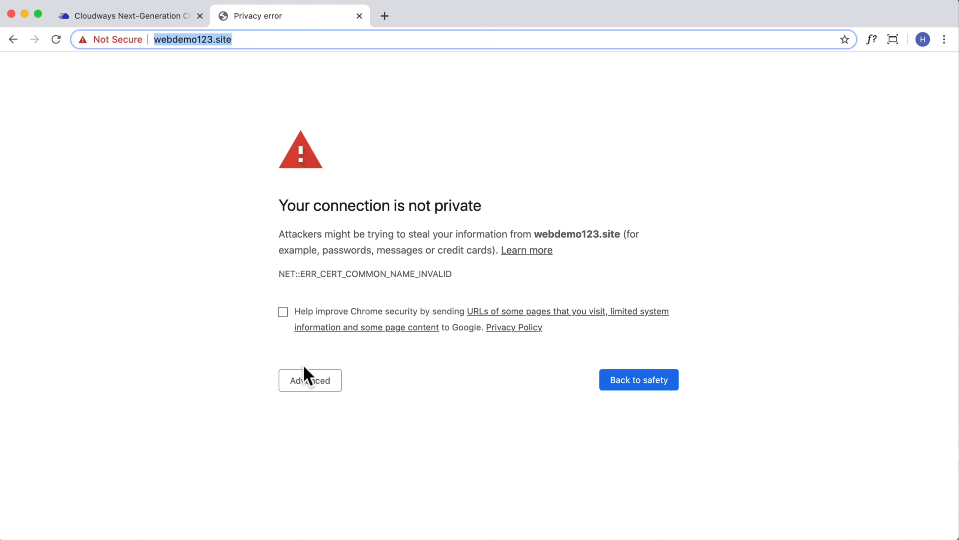
# Bypass the 'connection is not private' warning and proceed to webdemo123.site
pyautogui.click(307, 378)
pyautogui.click(351, 483)
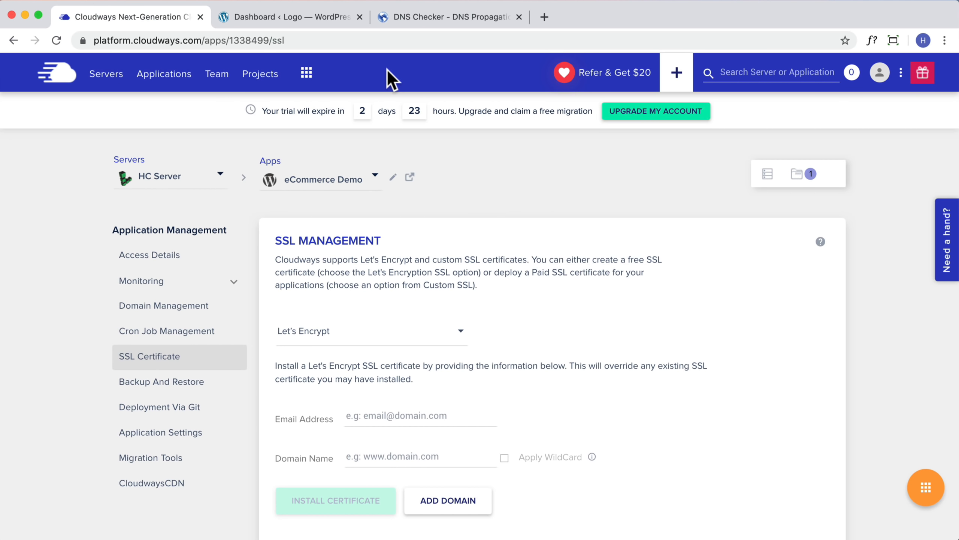
pyautogui.scroll(-2, 407, 319)
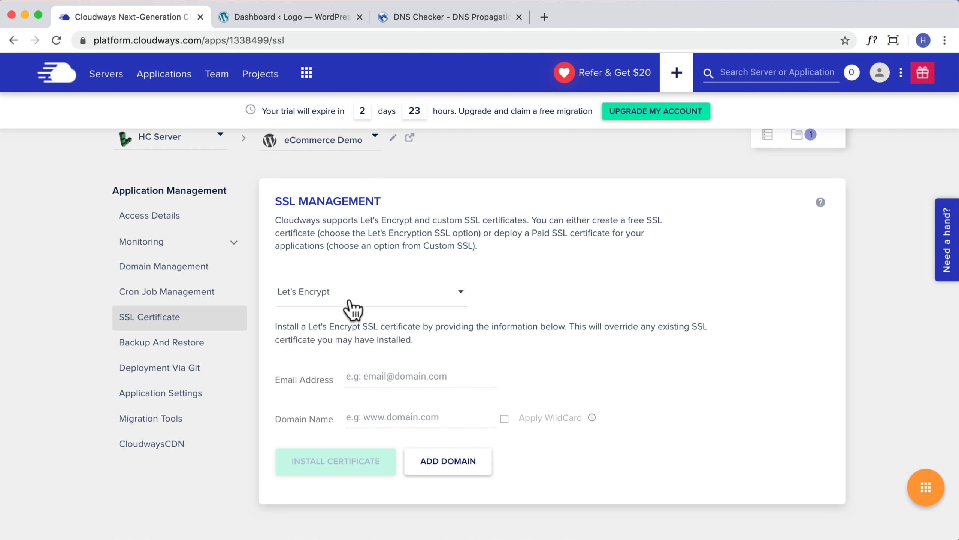
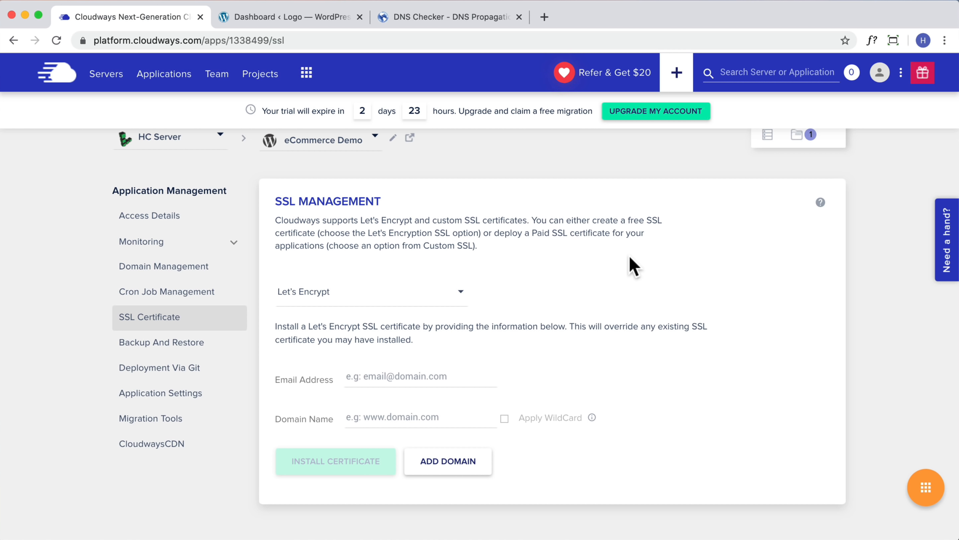
# Search the Help Center for 'email' and open 'How to Set up My Rackspace on Email Clients' in a new tab
pyautogui.scroll(1, 579, 223)
pyautogui.scroll(3, 578, 227)
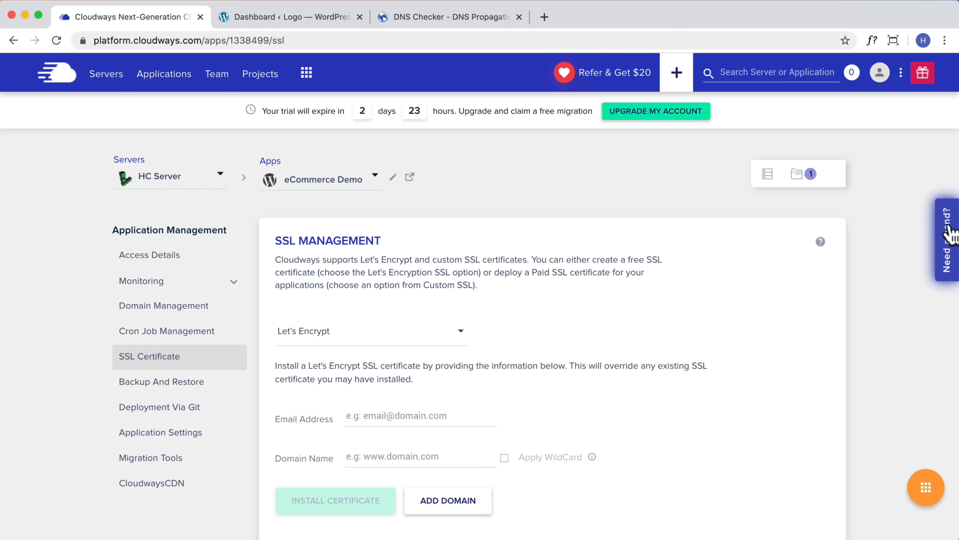
pyautogui.click(946, 238)
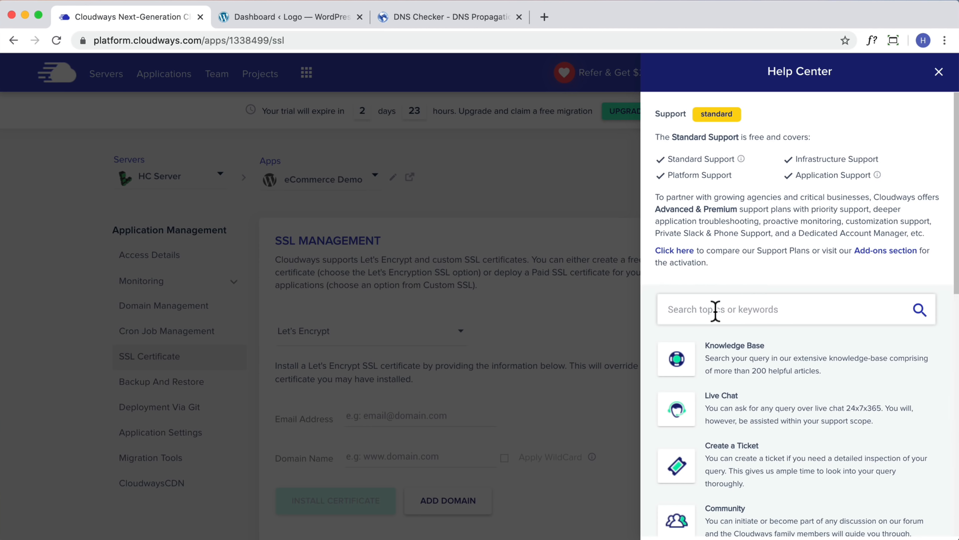
pyautogui.write('email')
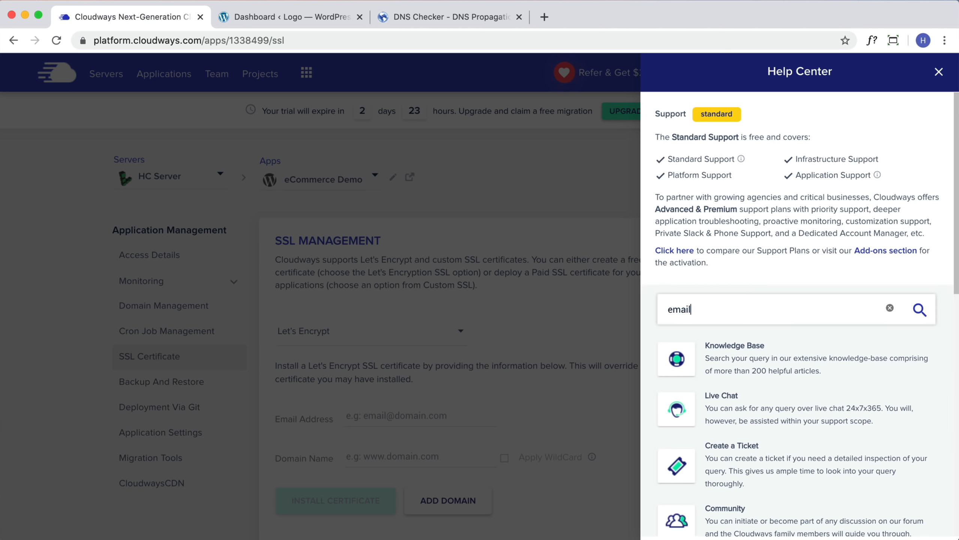
pyautogui.press('Return')
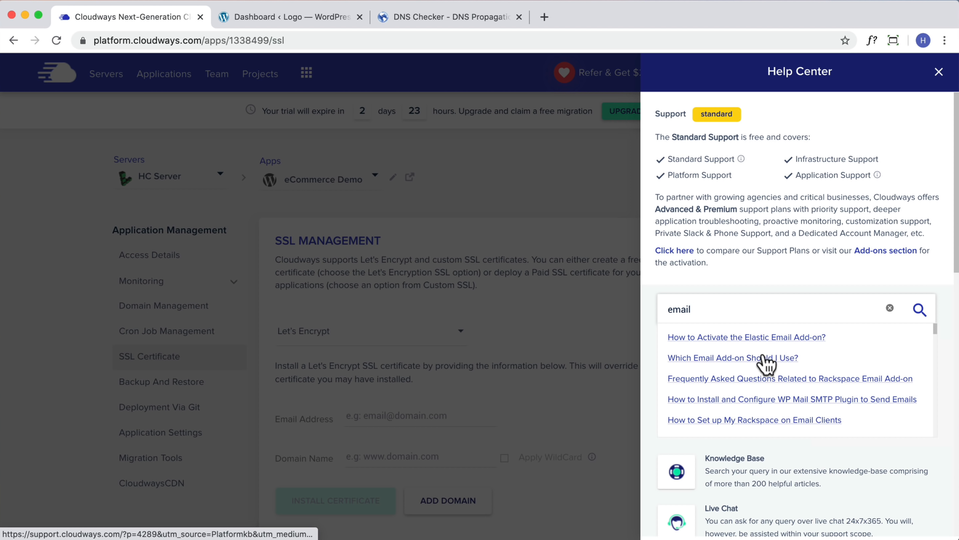
pyautogui.rightClick(760, 423)
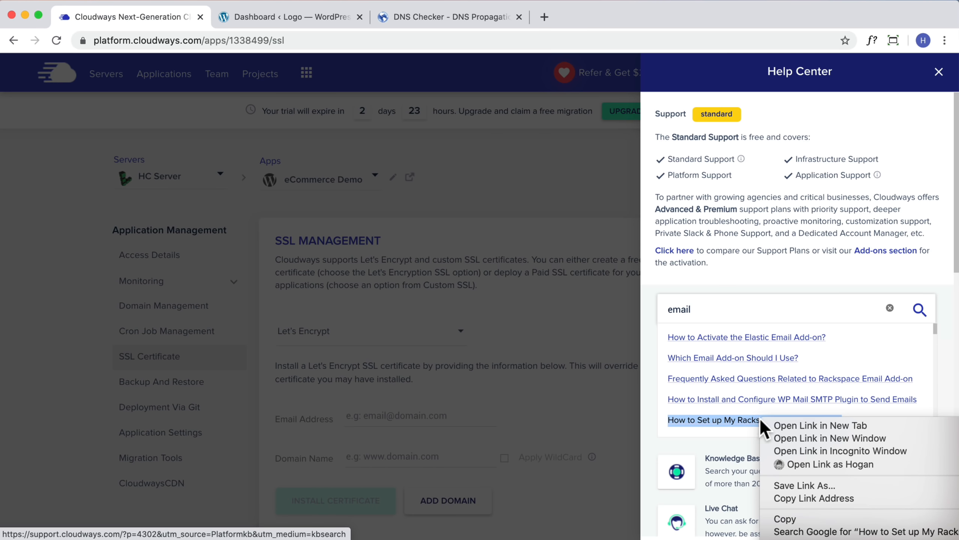
pyautogui.click(774, 425)
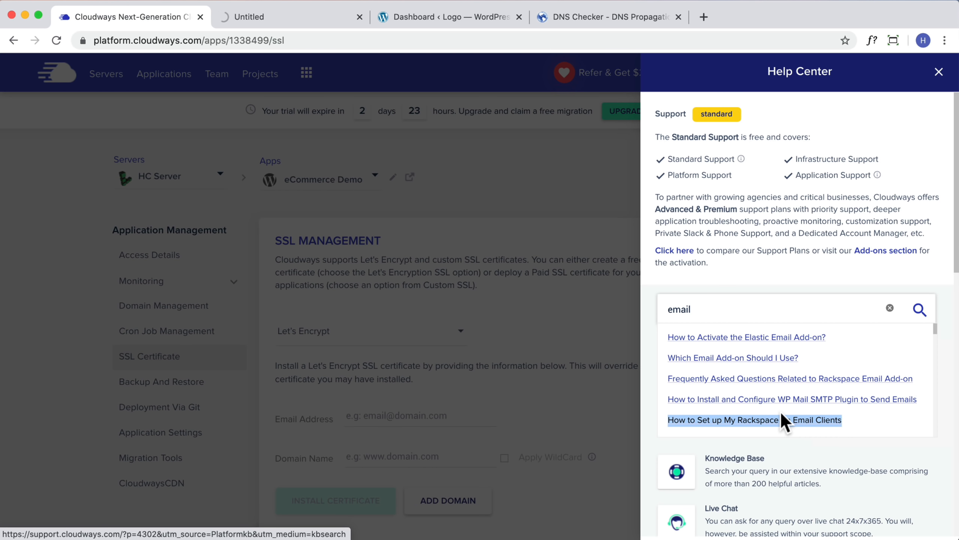
pyautogui.click(505, 202)
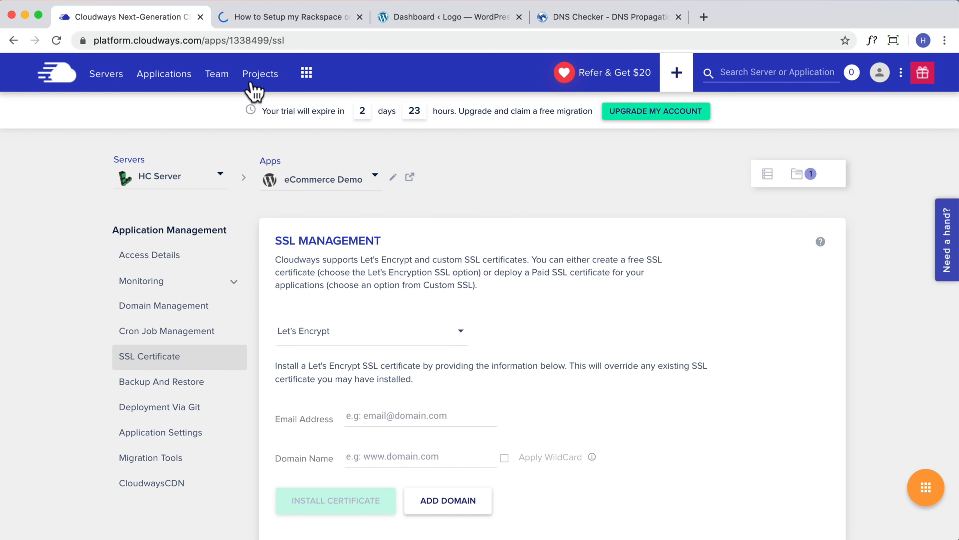
# Go to Add-ons from the apps menu and open the Rackspace Email mailbox form
pyautogui.click(306, 72)
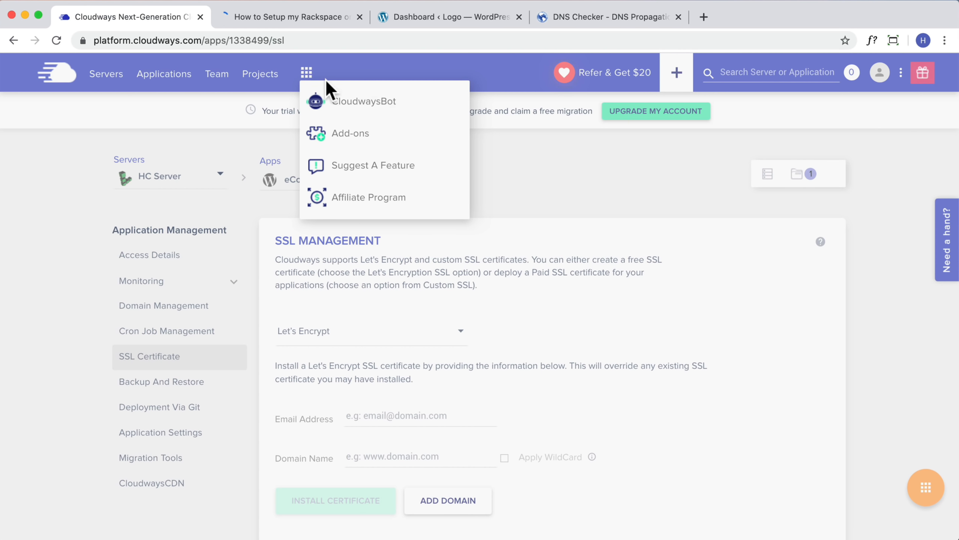
pyautogui.click(360, 136)
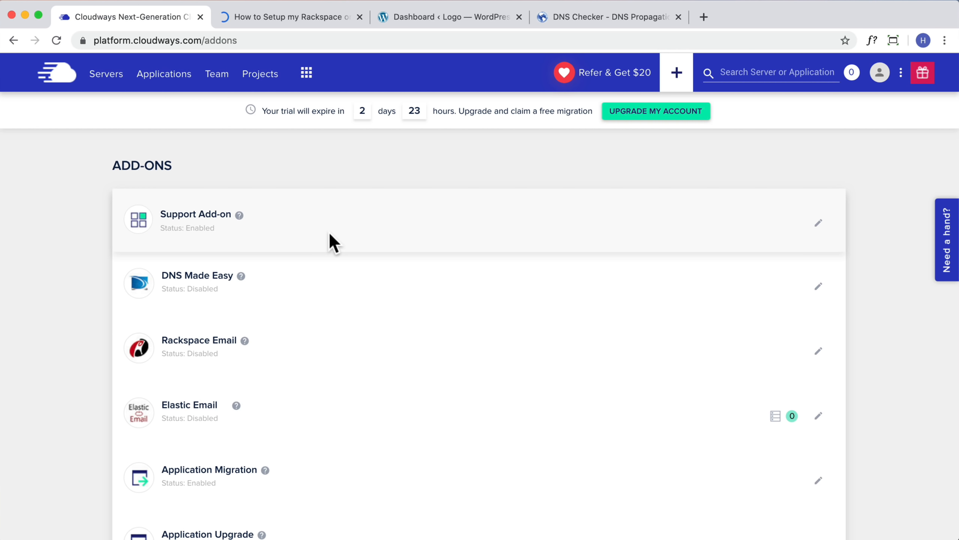
pyautogui.click(818, 351)
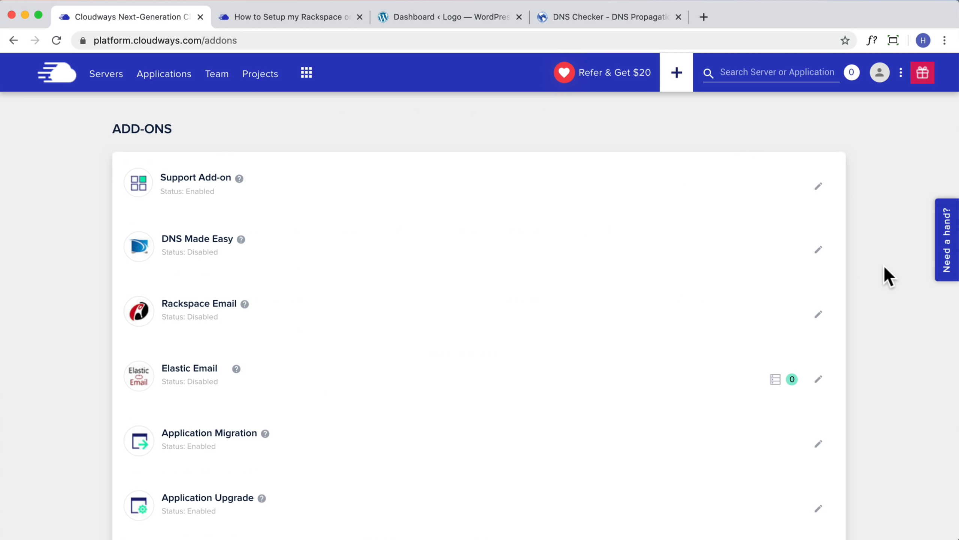
pyautogui.click(819, 314)
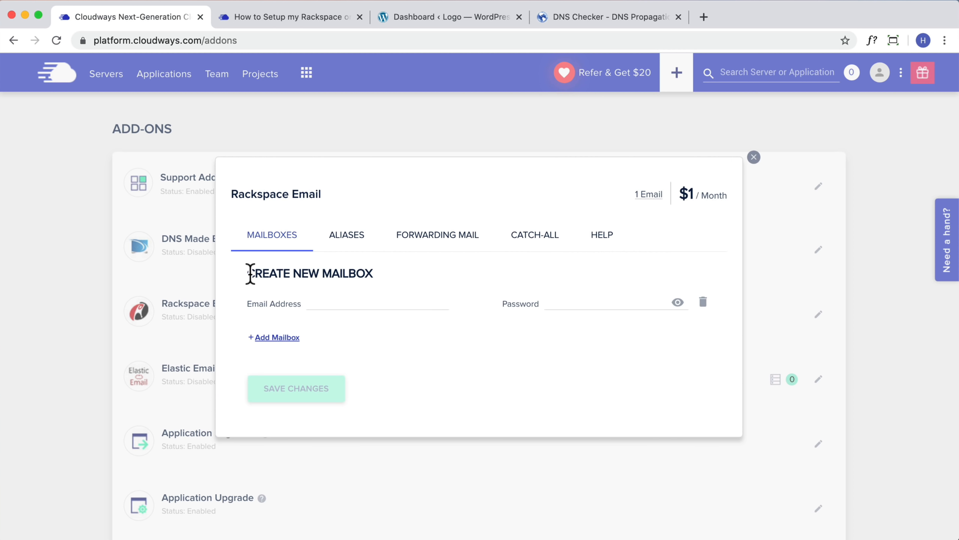
pyautogui.click(322, 302)
pyautogui.click(468, 20)
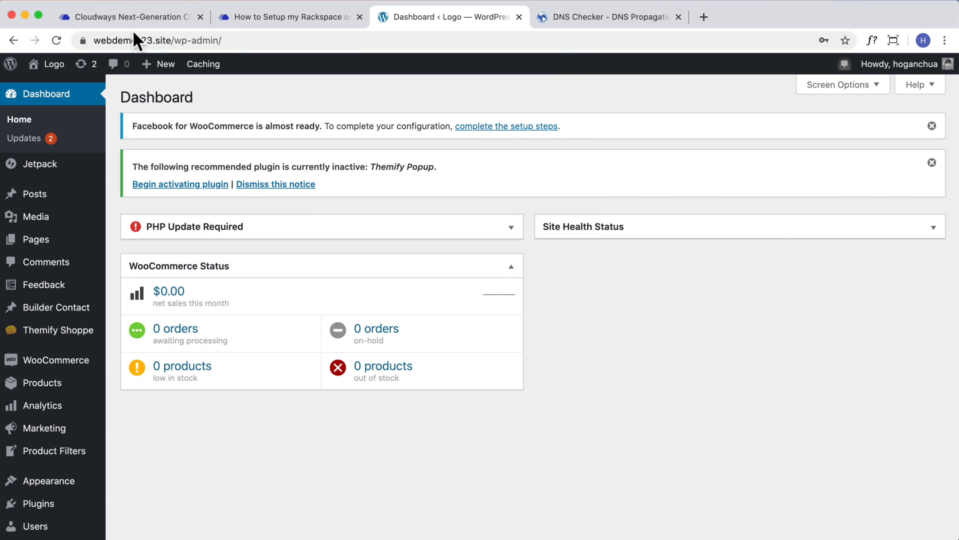
pyautogui.moveTo(171, 39); pyautogui.dragTo(87, 39)
pyautogui.hotkey('ctrl', 'c')
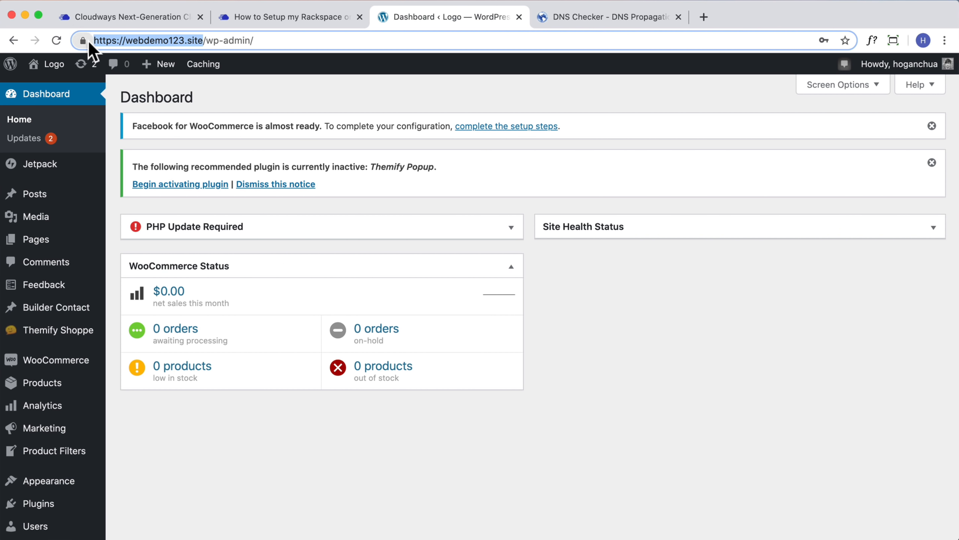
pyautogui.click(151, 16)
pyautogui.hotkey('ctrl', 'v')
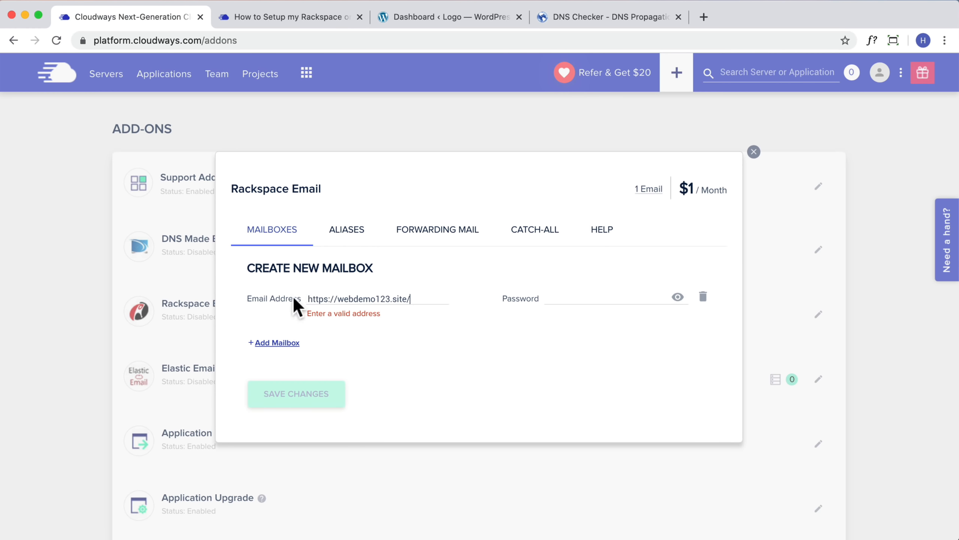
pyautogui.moveTo(337, 300); pyautogui.dragTo(197, 298)
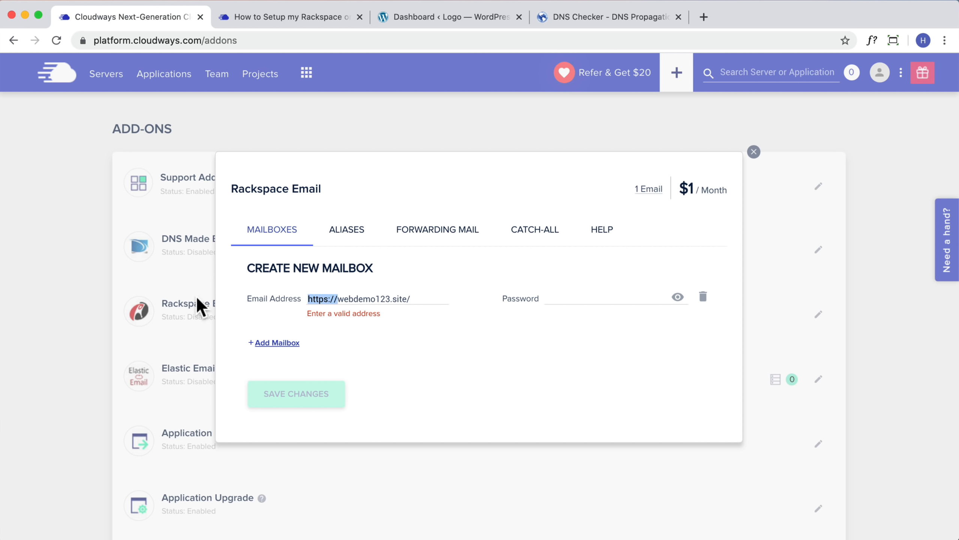
pyautogui.write('sales@')
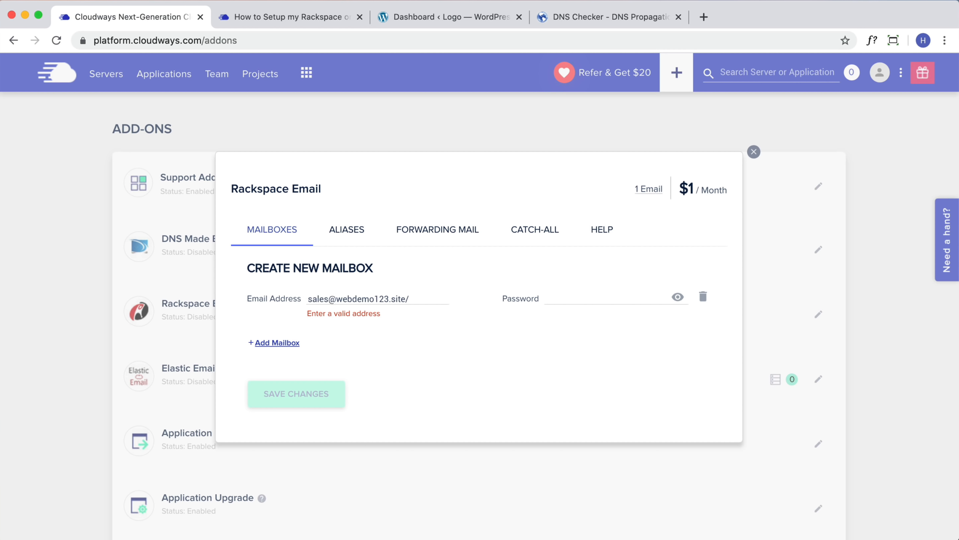
pyautogui.click(423, 303)
pyautogui.press('BackSpace')
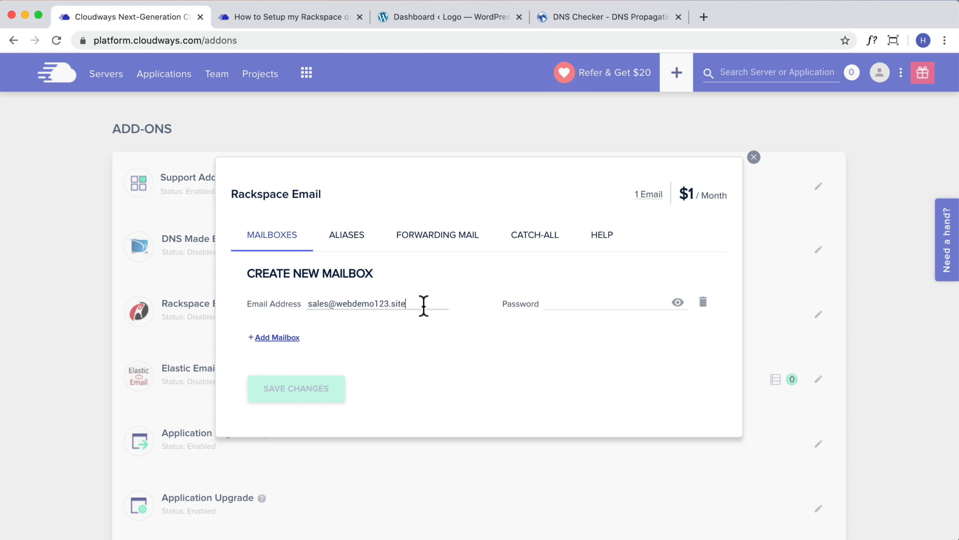
# Give the sales@ mailbox a password and save it
pyautogui.click(643, 303)
pyautogui.write('P••••••••')
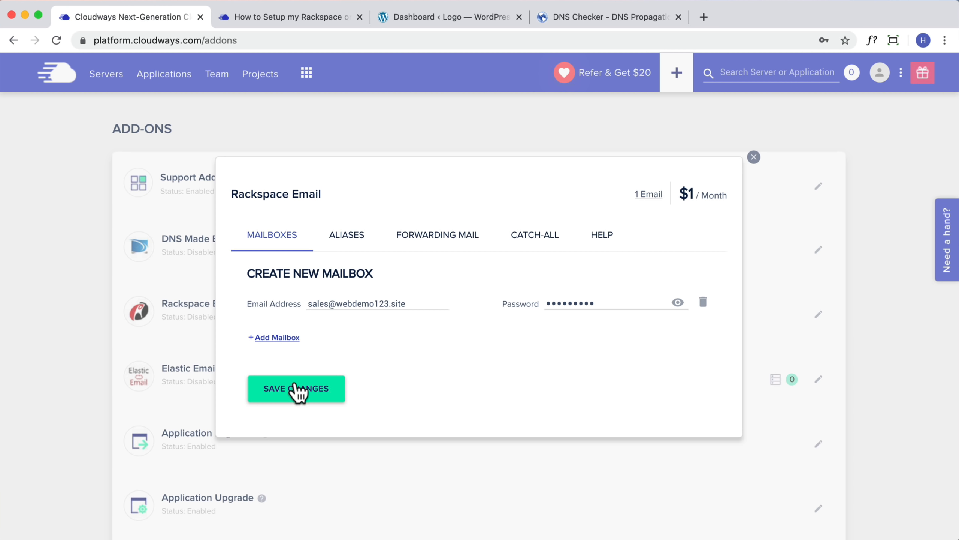
pyautogui.click(327, 400)
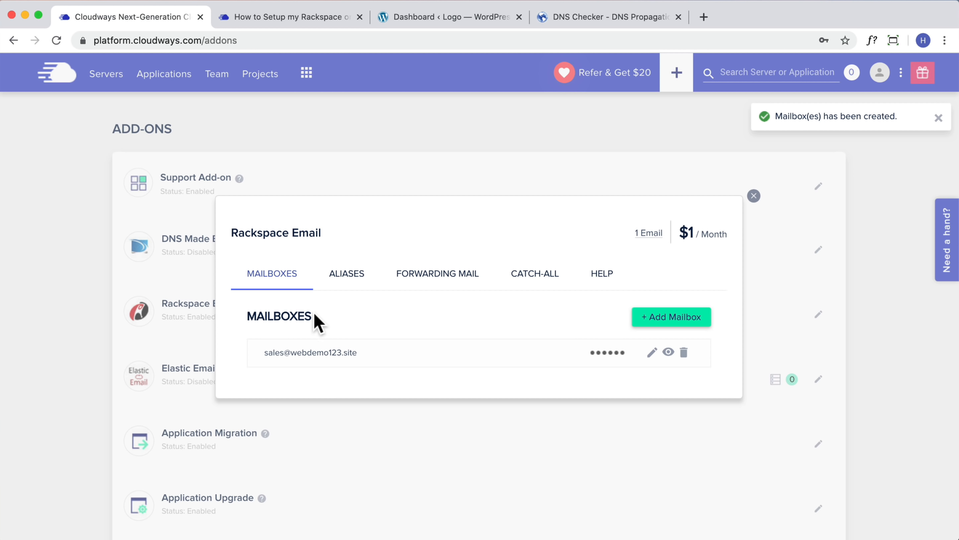
pyautogui.moveTo(313, 311); pyautogui.dragTo(247, 314)
pyautogui.doubleClick(438, 246)
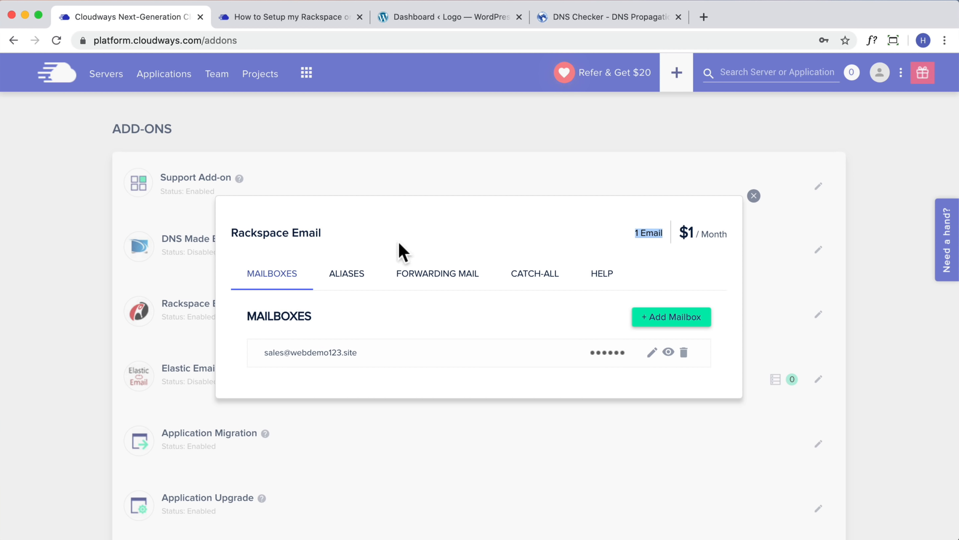
# Close the mailbox dialog and open the Rackspace email help article from a Help Center 'email' search
pyautogui.click(754, 195)
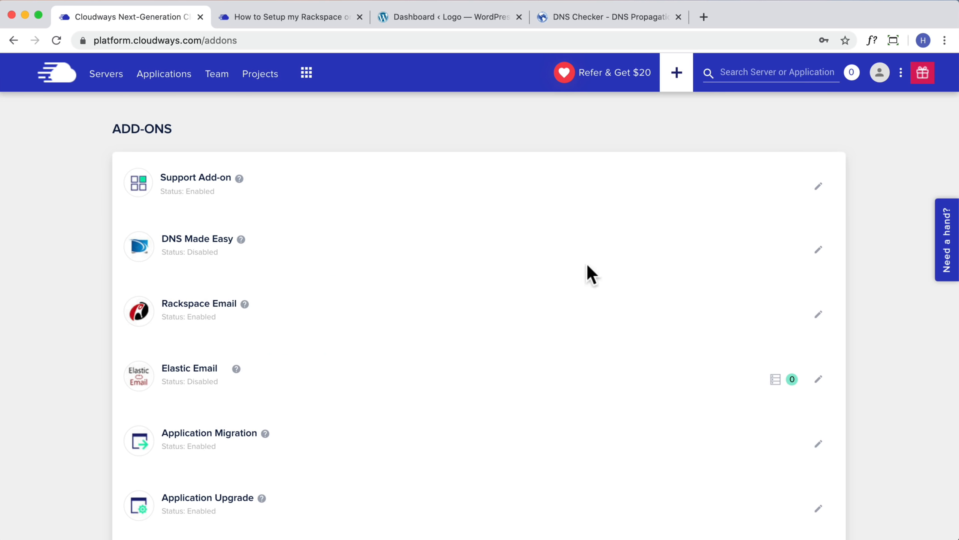
pyautogui.click(846, 60)
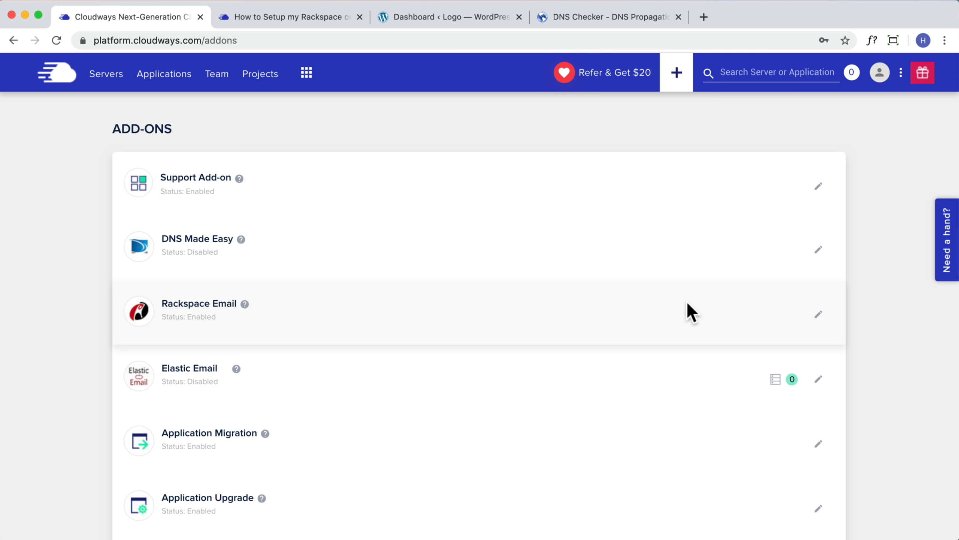
pyautogui.click(944, 240)
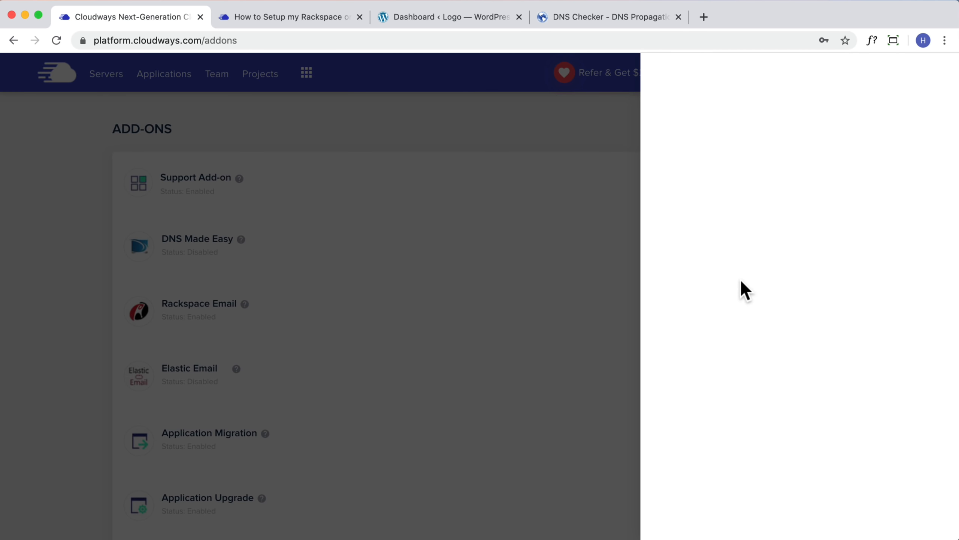
pyautogui.write('email')
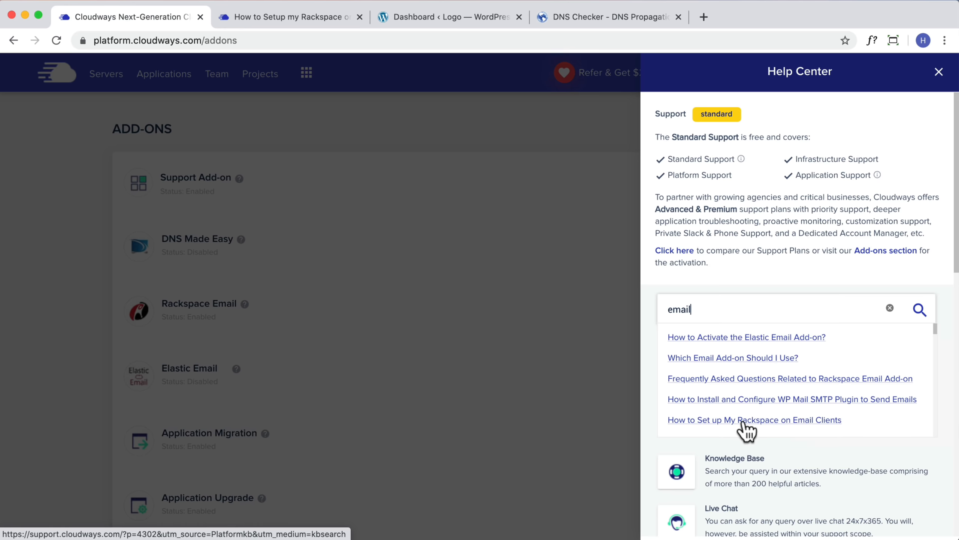
pyautogui.click(772, 421)
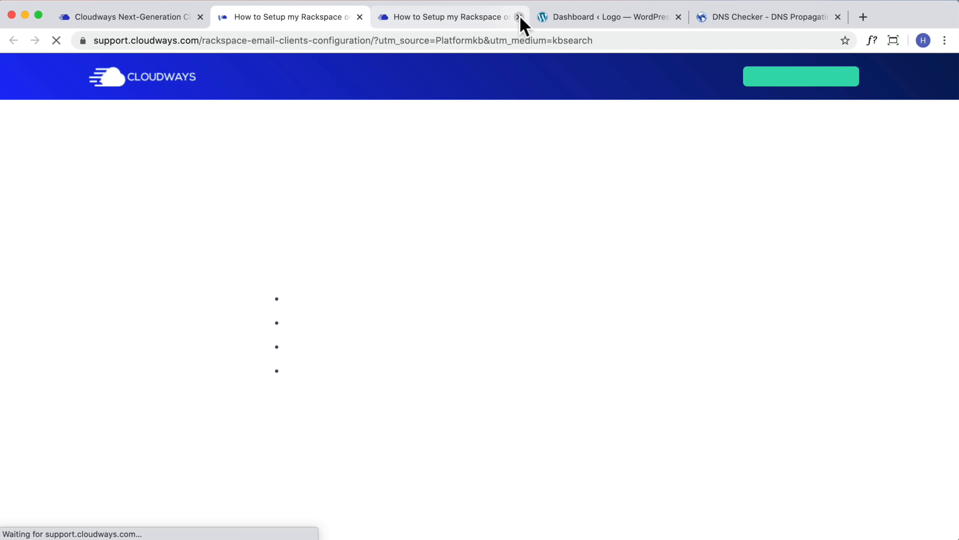
pyautogui.click(519, 16)
# Open the article's Rackspace DNS-records reference in a new tab
pyautogui.scroll(-3, 563, 322)
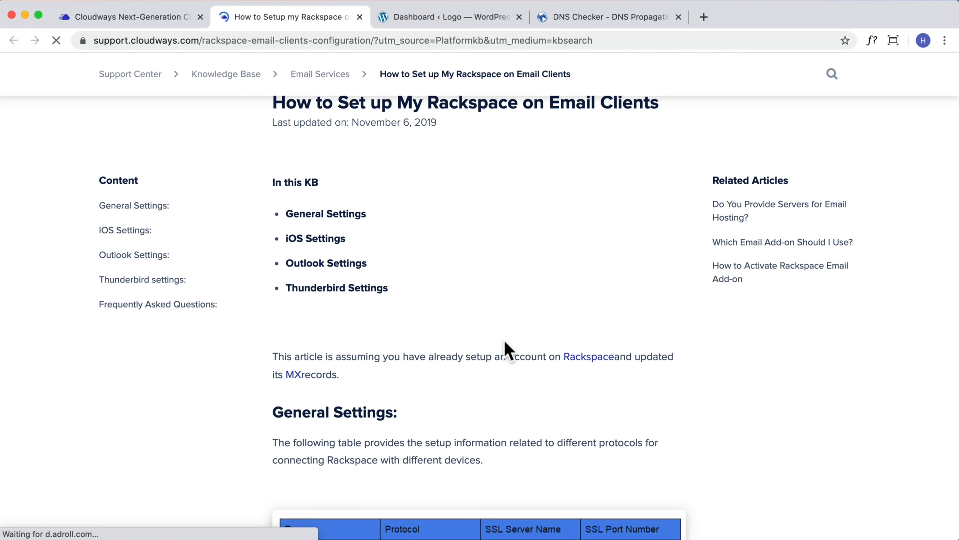
pyautogui.click(584, 357)
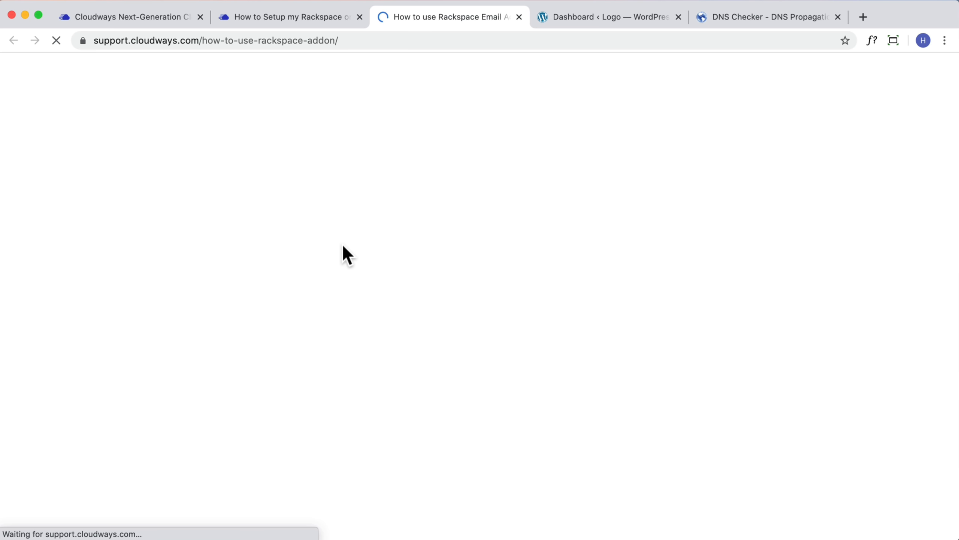
pyautogui.scroll(-5, 471, 301)
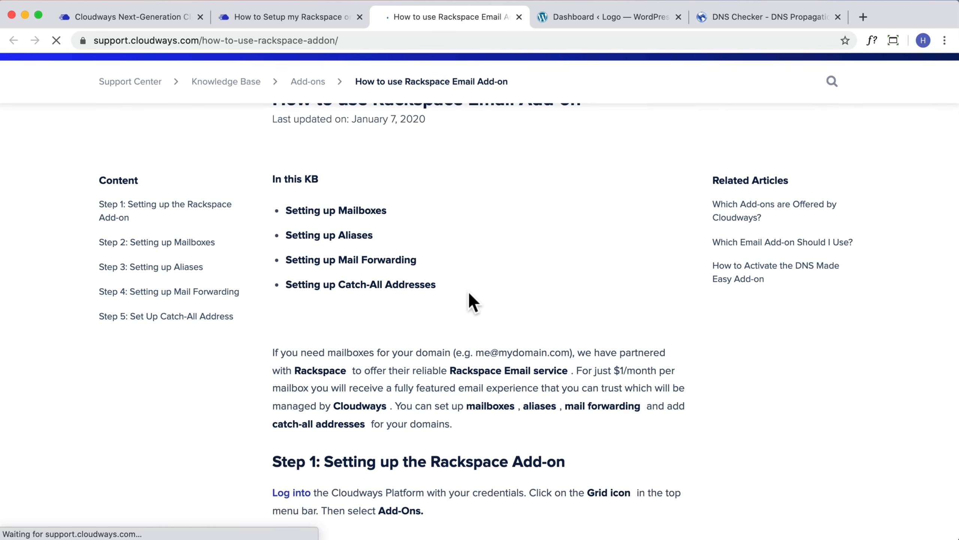
pyautogui.scroll(-15, 471, 300)
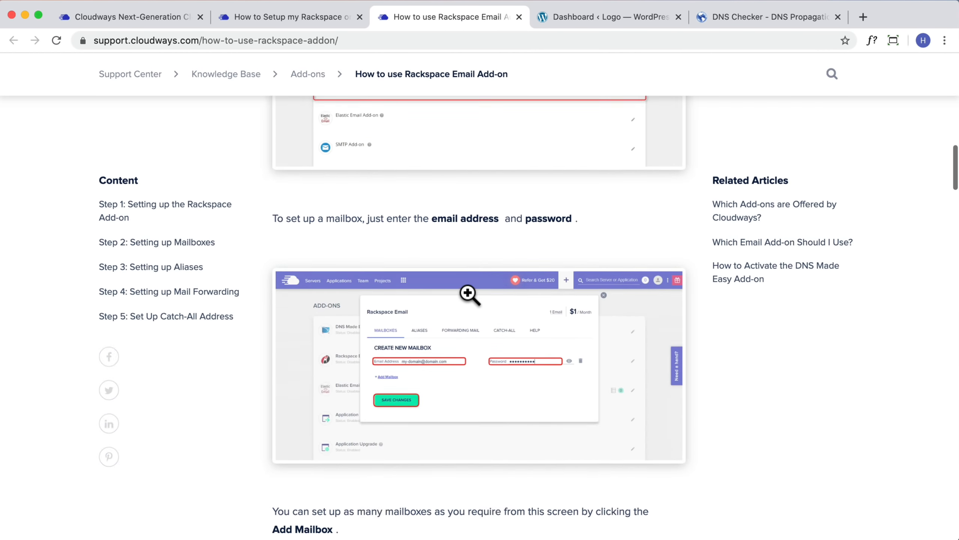
pyautogui.scroll(-10, 469, 295)
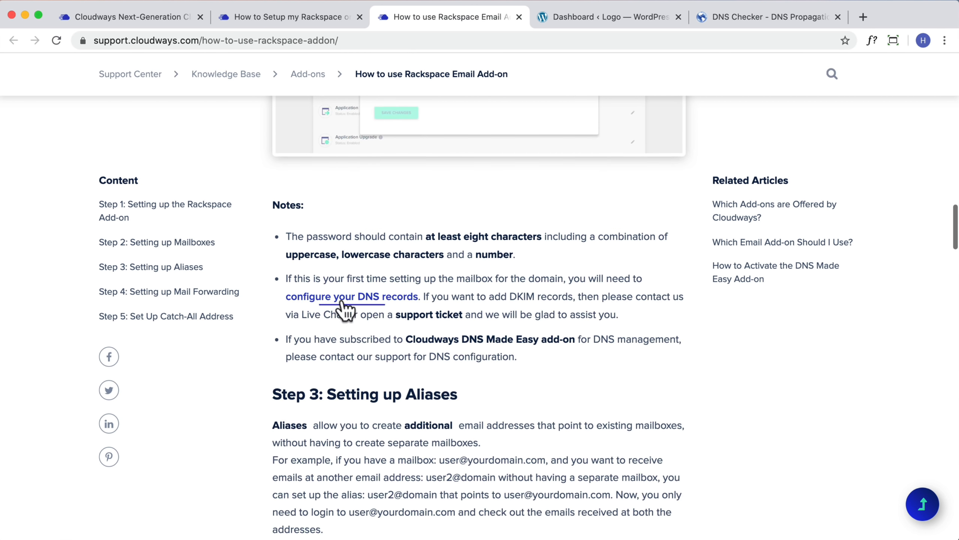
# Open Rackspace's DNS configuration guide and bring its MX, TXT and CNAME table into view
pyautogui.click(397, 297)
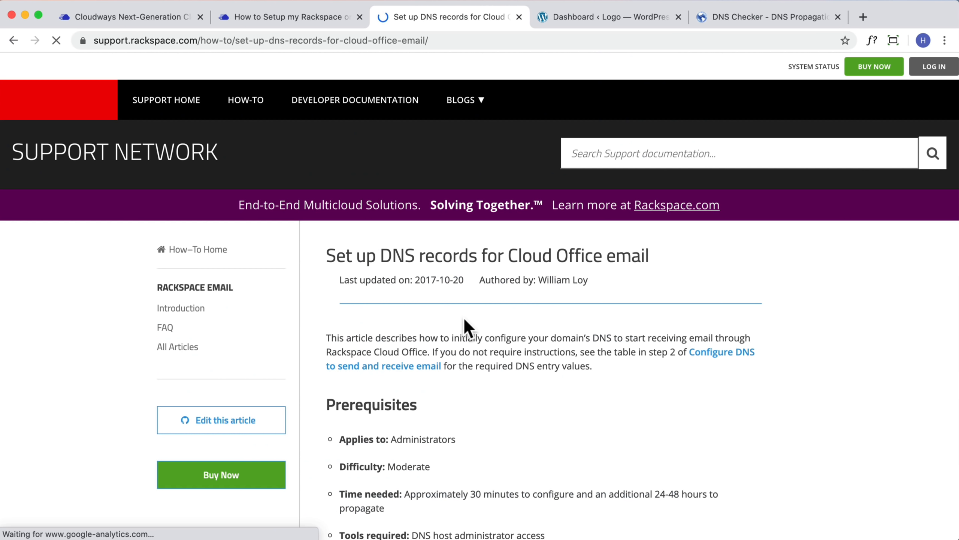
pyautogui.moveTo(393, 40); pyautogui.dragTo(155, 56)
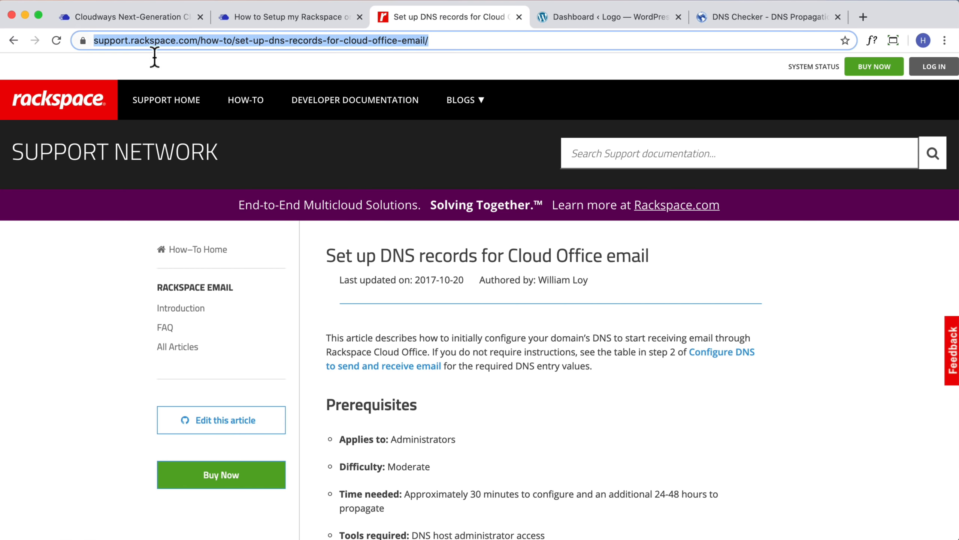
pyautogui.scroll(-8, 524, 324)
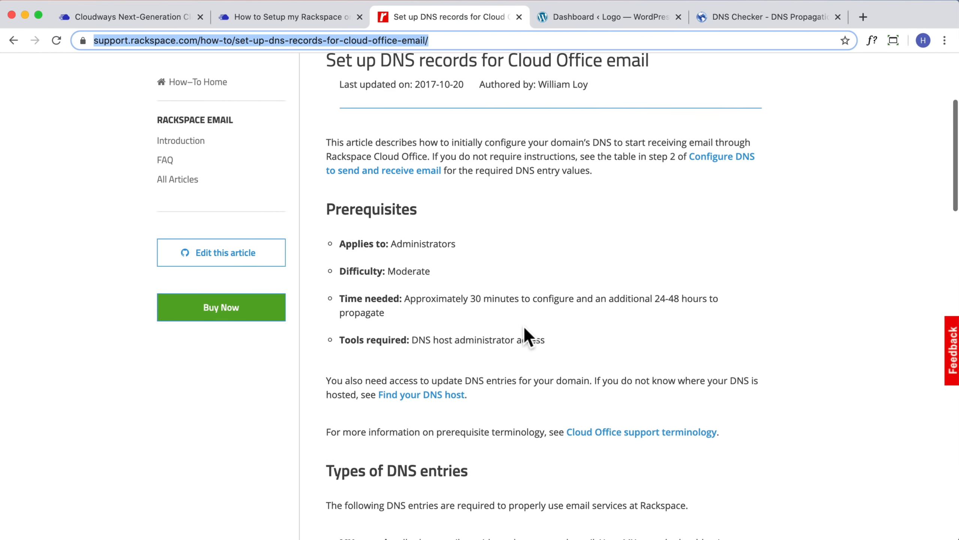
pyautogui.scroll(-11, 524, 326)
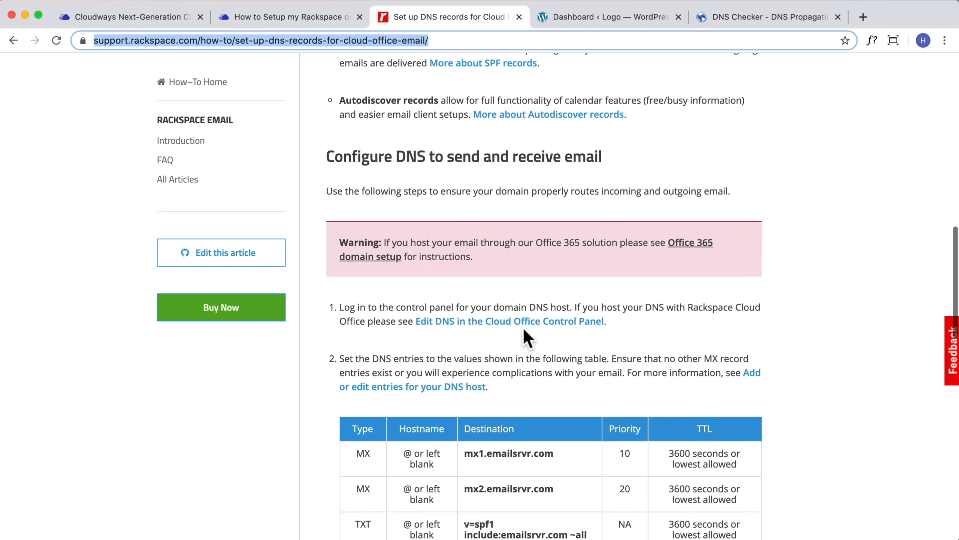
pyautogui.scroll(2, 523, 327)
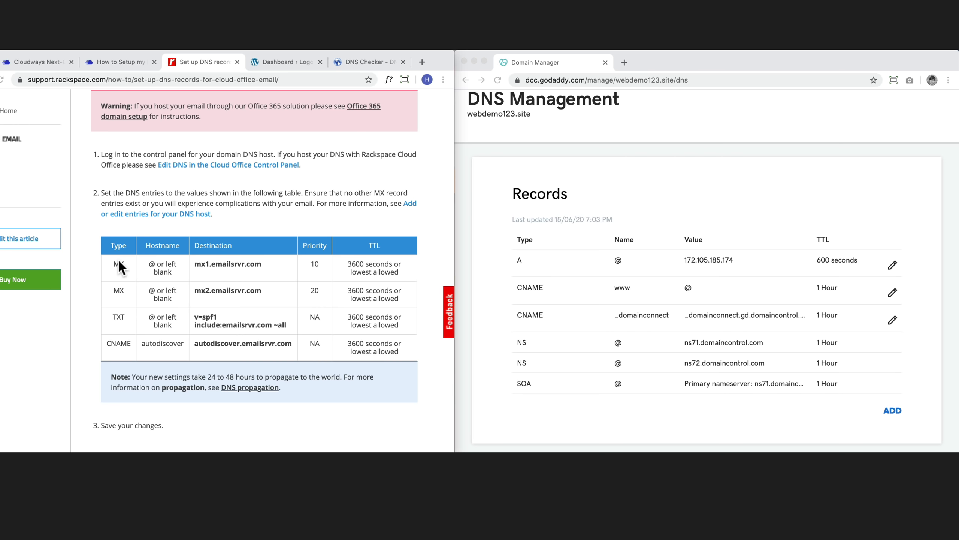
# Start a new MX record in GoDaddy with Host @
pyautogui.press('super+l')
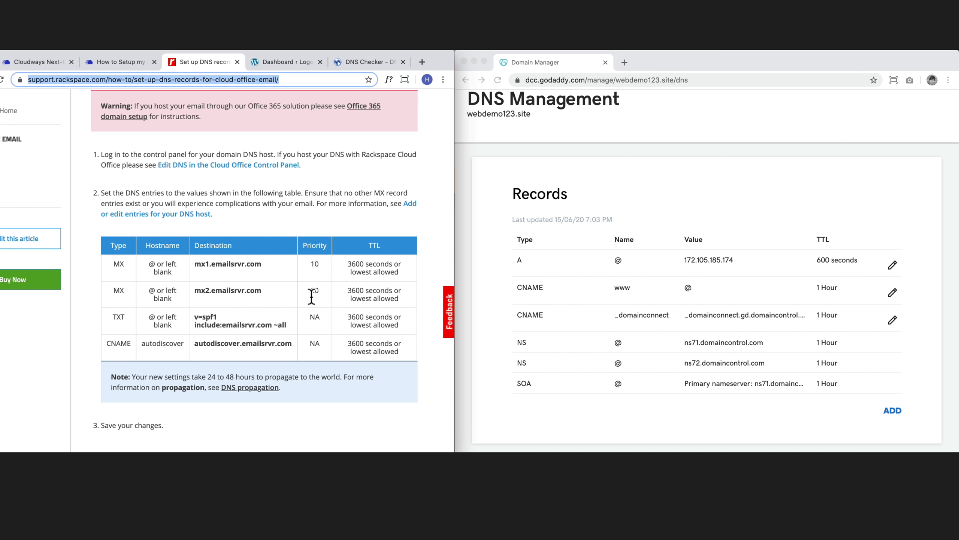
pyautogui.click(892, 411)
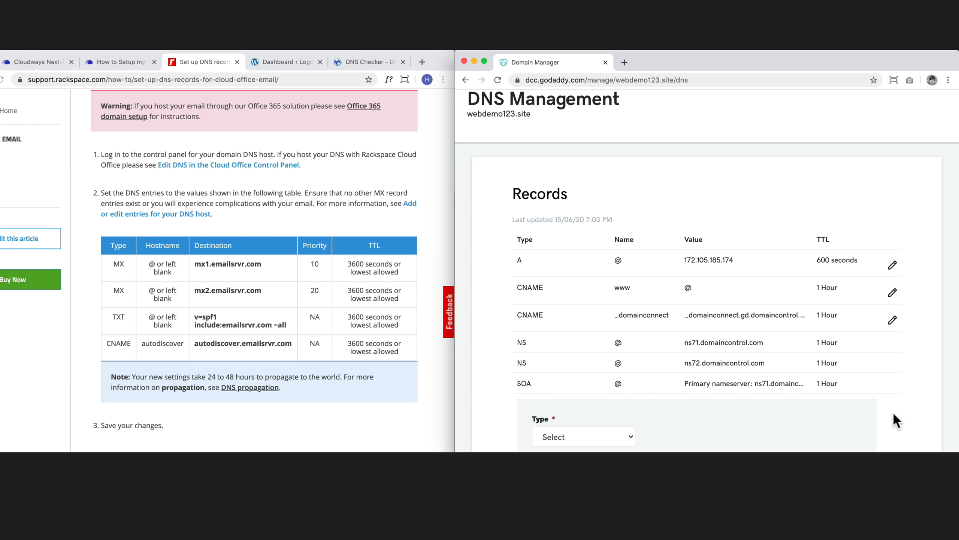
pyautogui.scroll(-3, 703, 389)
pyautogui.click(612, 321)
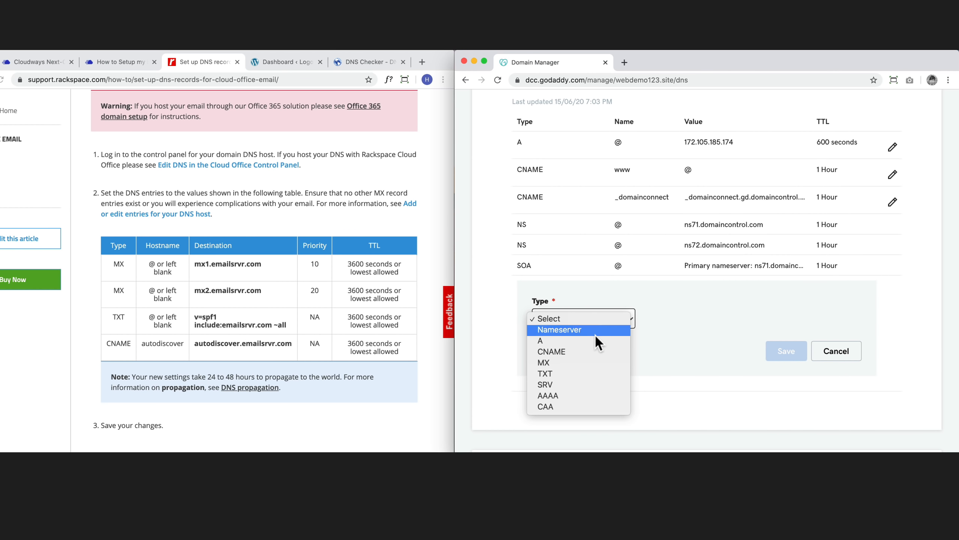
pyautogui.click(557, 362)
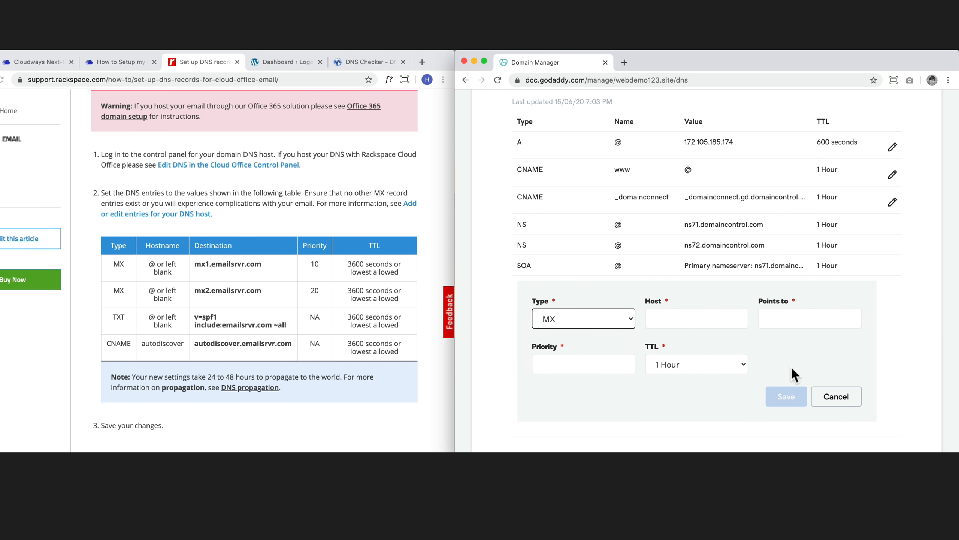
pyautogui.click(689, 317)
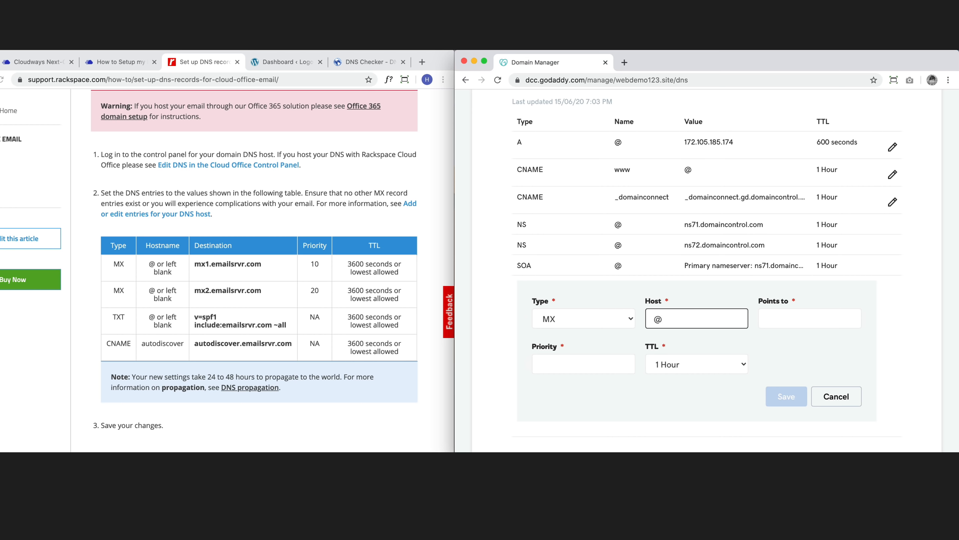
pyautogui.click(804, 317)
# Point the MX record to mx1.emailsrvr.com with priority 10 and custom TTL 3600, then save
pyautogui.click(224, 266)
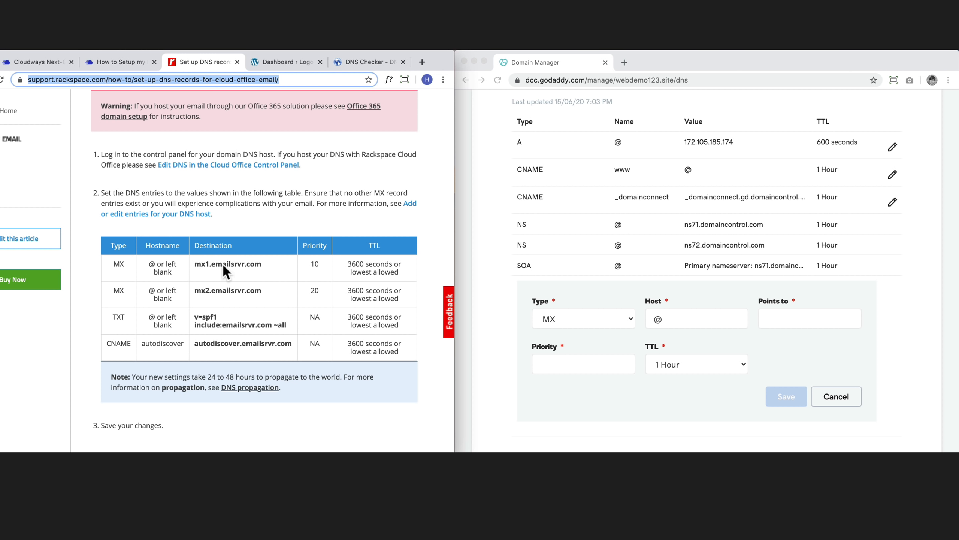
pyautogui.moveTo(261, 264); pyautogui.dragTo(197, 263)
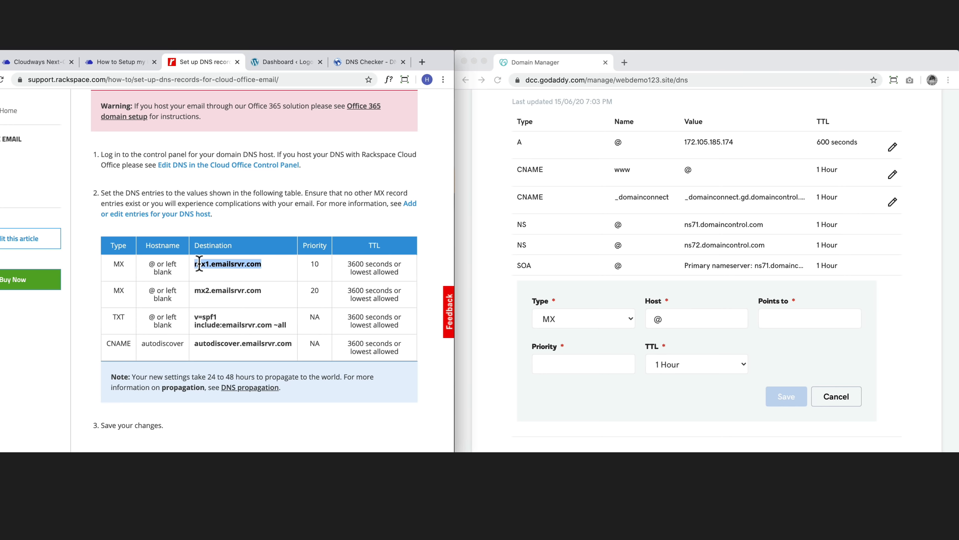
pyautogui.press('super+c')
pyautogui.click(801, 318)
pyautogui.press('super+v')
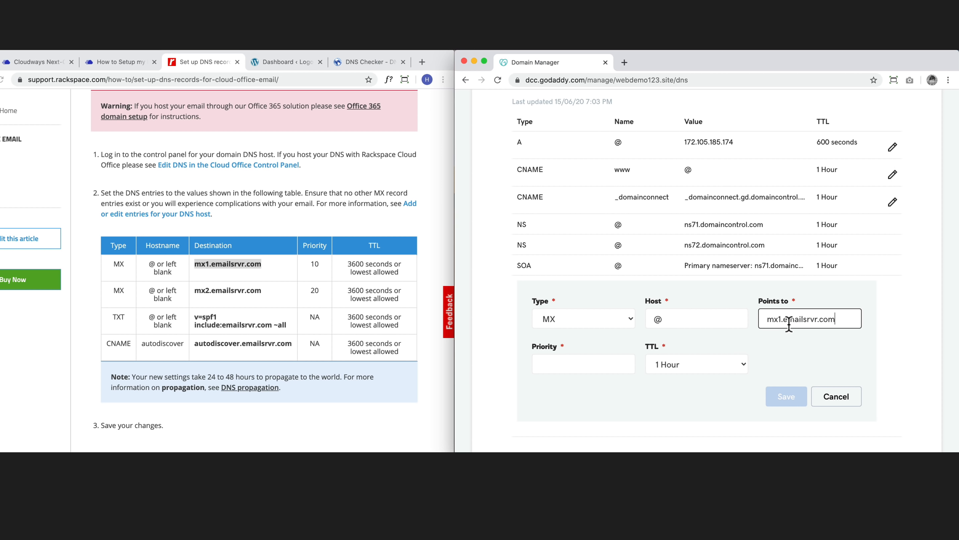
pyautogui.click(594, 366)
pyautogui.write('10')
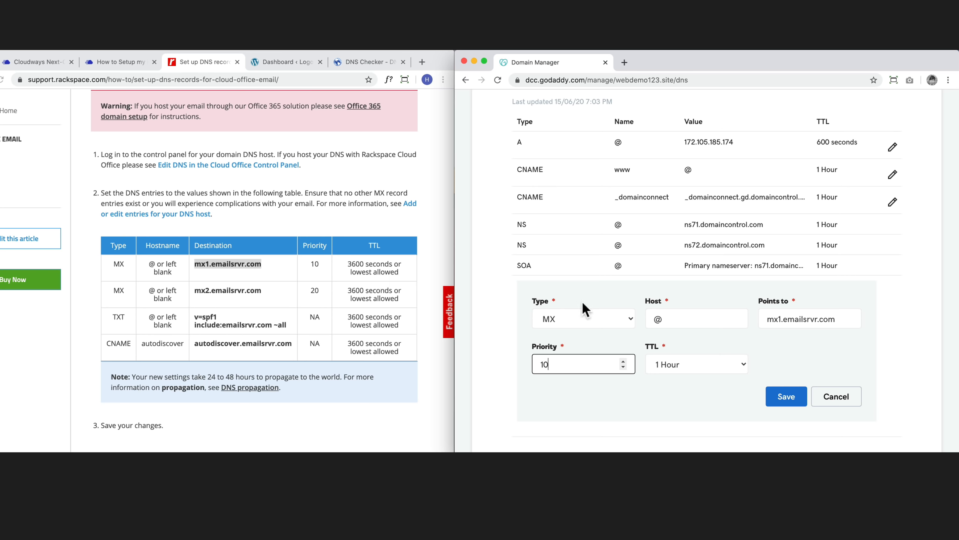
pyautogui.click(733, 361)
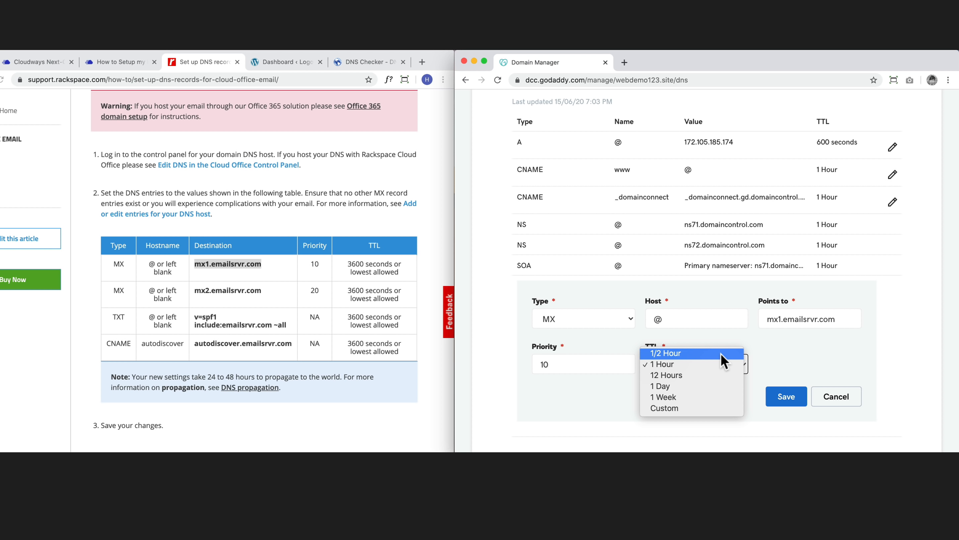
pyautogui.click(679, 408)
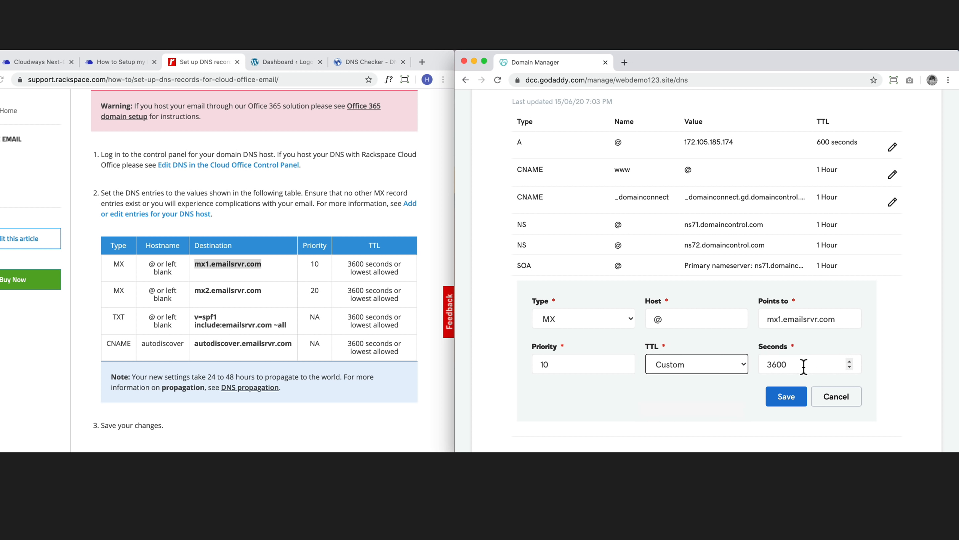
pyautogui.click(784, 396)
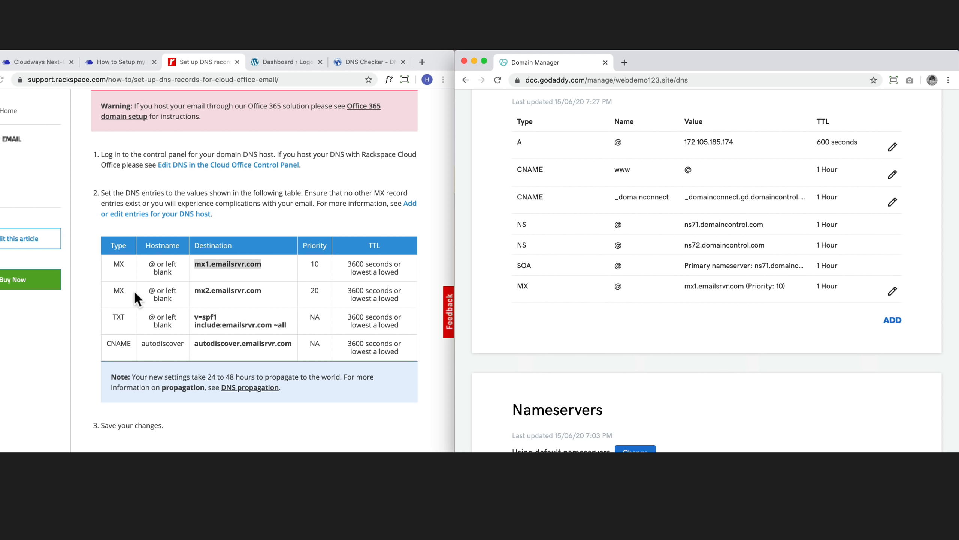
# Add an MX record for @ to mx2.emailsrvr.com, priority 20, custom TTL 3600
pyautogui.click(893, 319)
pyautogui.click(567, 345)
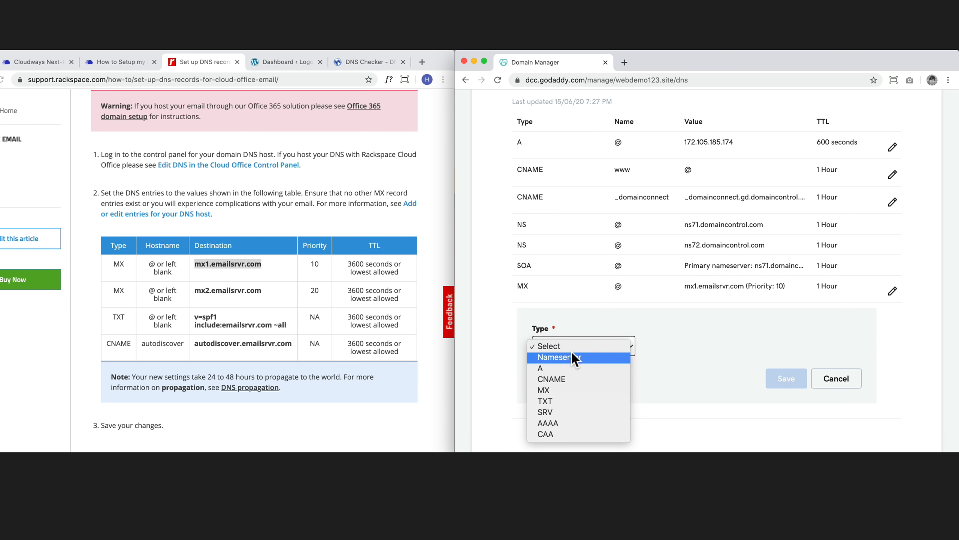
pyautogui.click(562, 391)
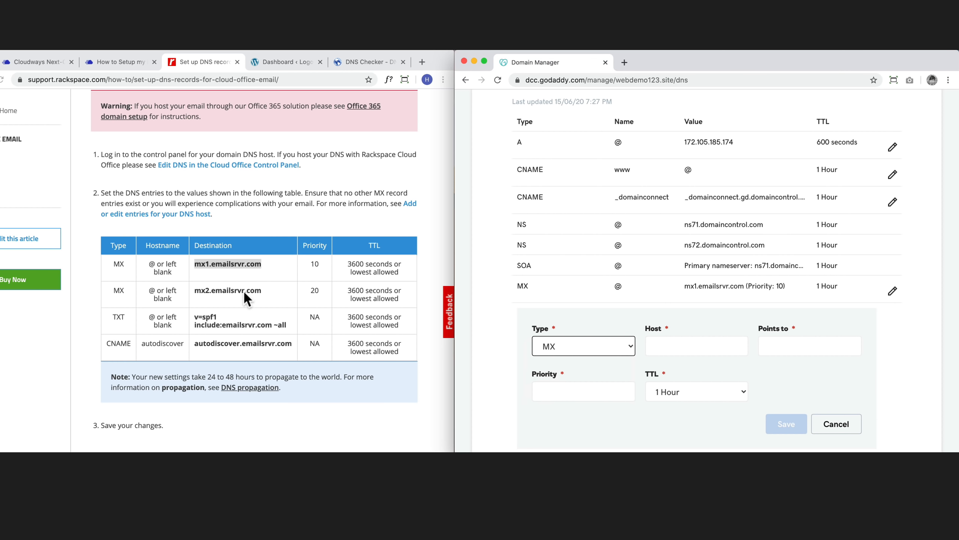
pyautogui.click(688, 354)
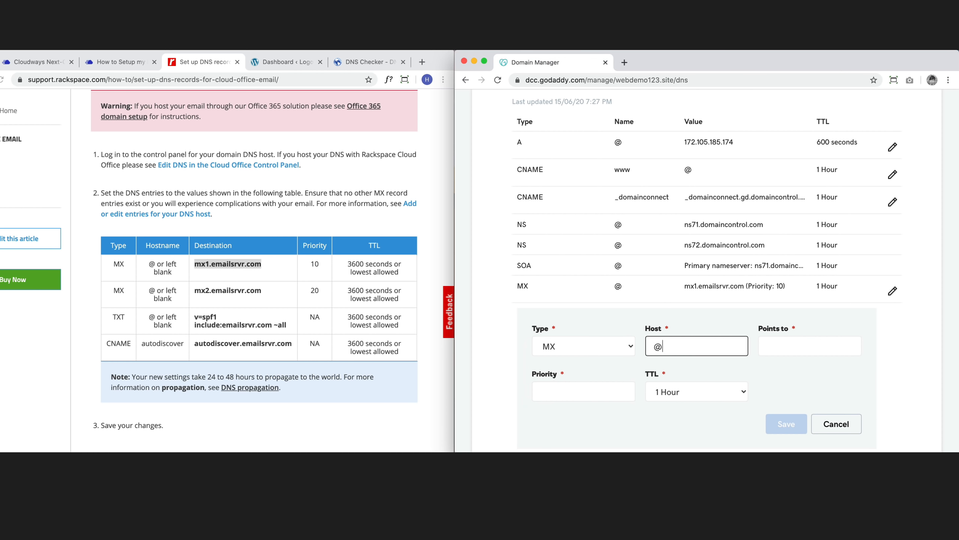
pyautogui.moveTo(261, 290); pyautogui.dragTo(194, 290)
pyautogui.click(801, 345)
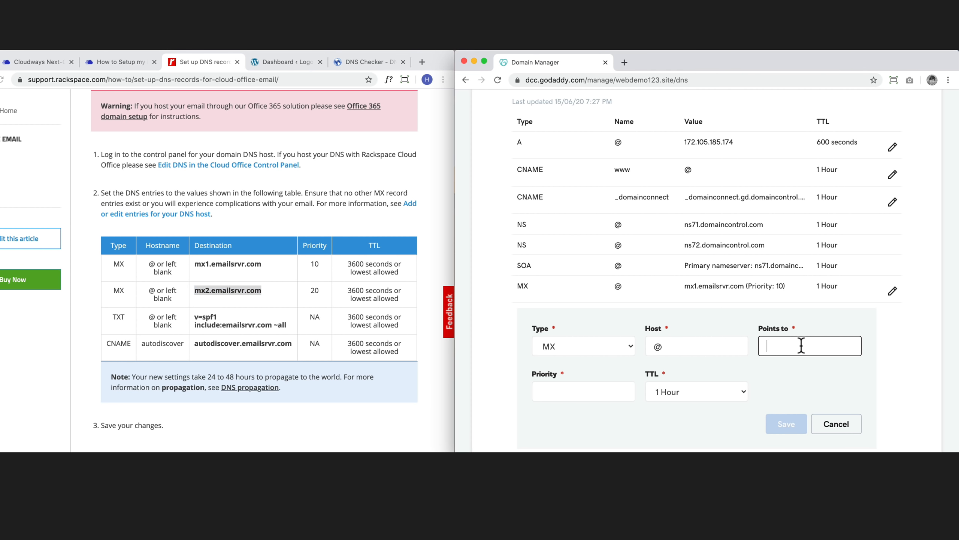
pyautogui.press('super+v')
pyautogui.click(584, 394)
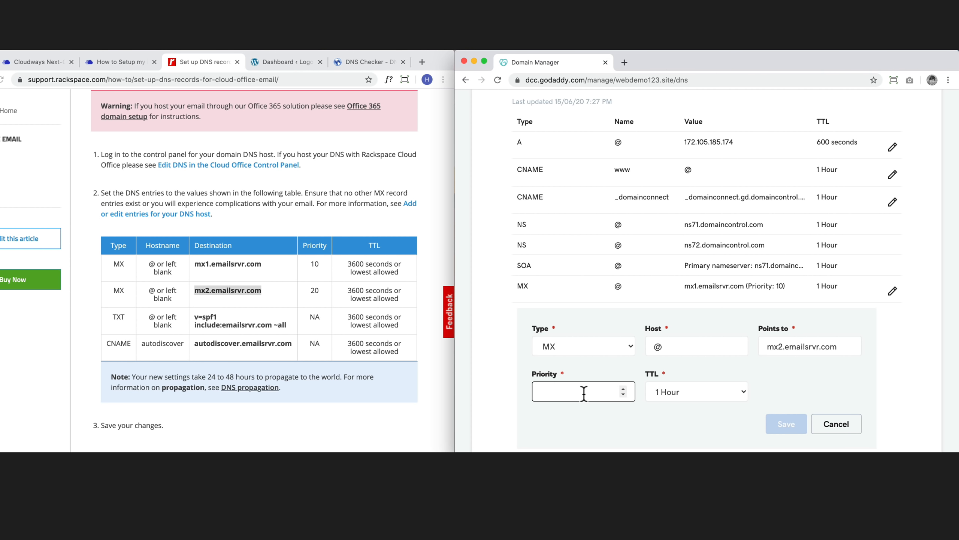
pyautogui.write('20')
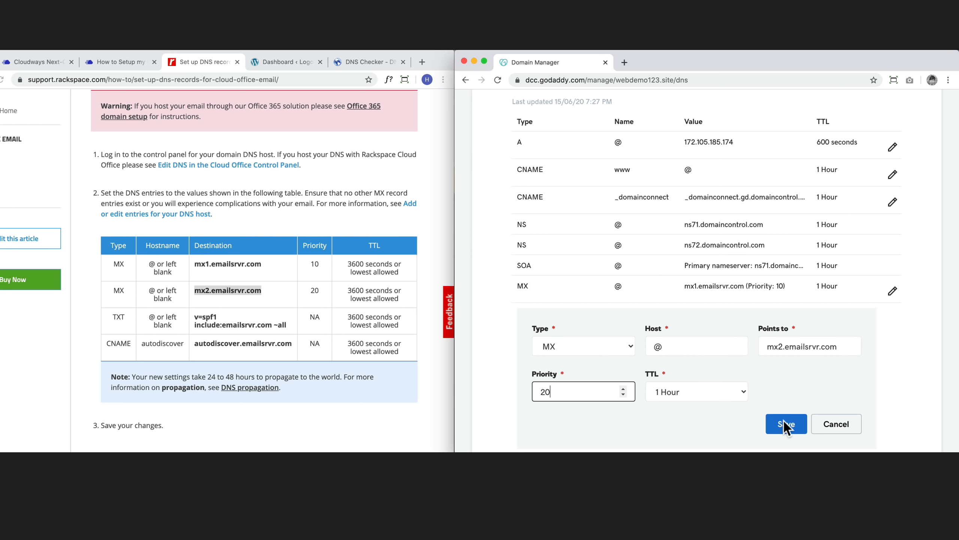
pyautogui.click(728, 392)
pyautogui.click(697, 442)
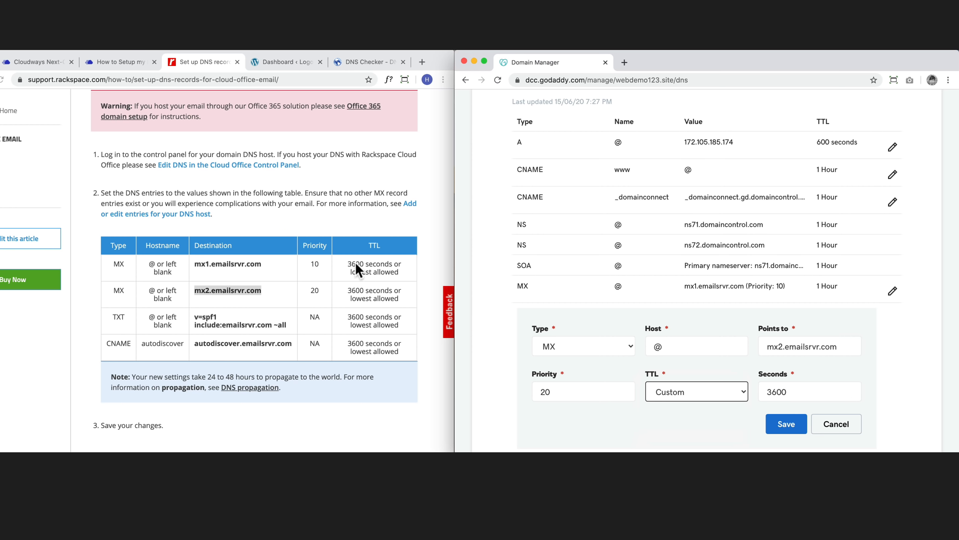
pyautogui.click(783, 423)
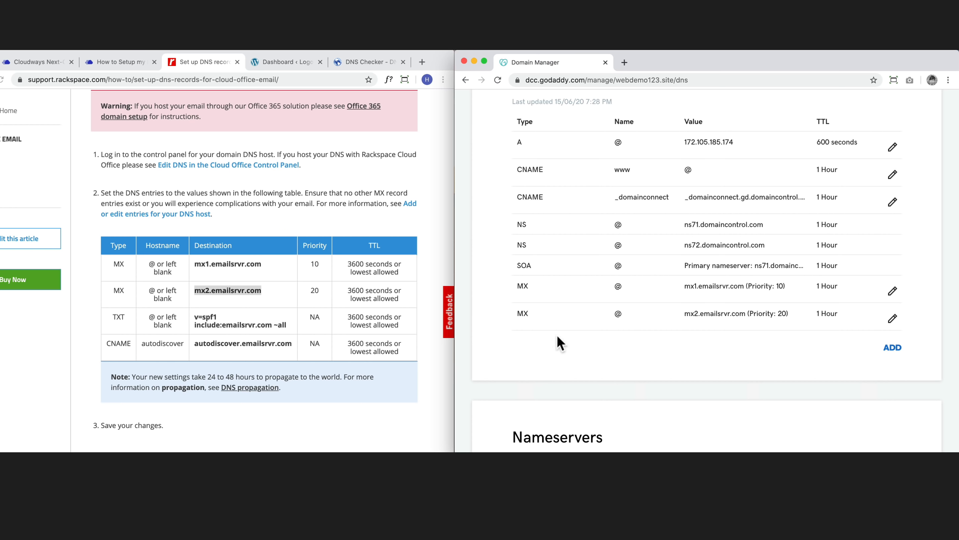
# Start a new TXT record with Host @
pyautogui.click(892, 347)
pyautogui.click(541, 375)
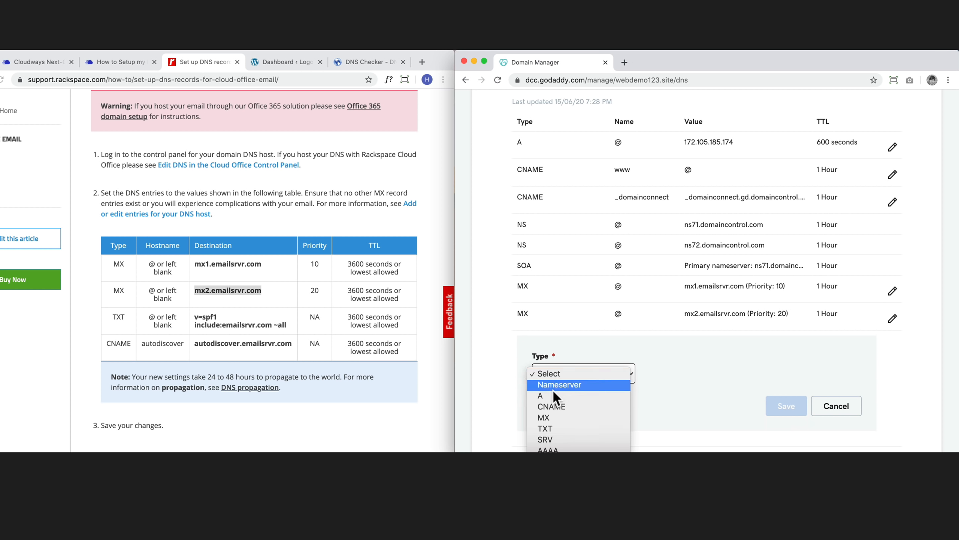
pyautogui.click(549, 424)
pyautogui.click(672, 369)
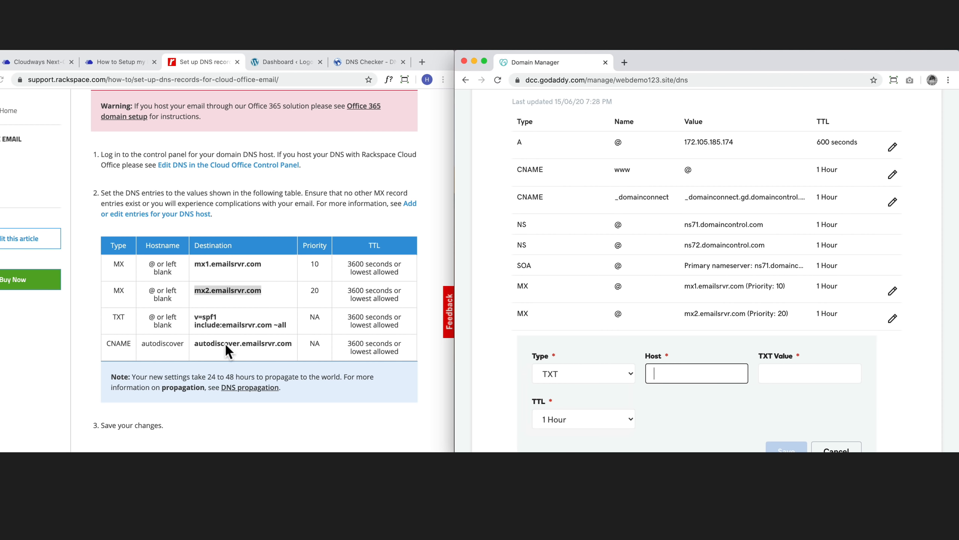
pyautogui.write('@')
# Set the TXT value to v=spf1 include:emailsrvr.com ~all with custom TTL 3600 and save
pyautogui.click(810, 369)
pyautogui.moveTo(287, 324); pyautogui.dragTo(195, 322)
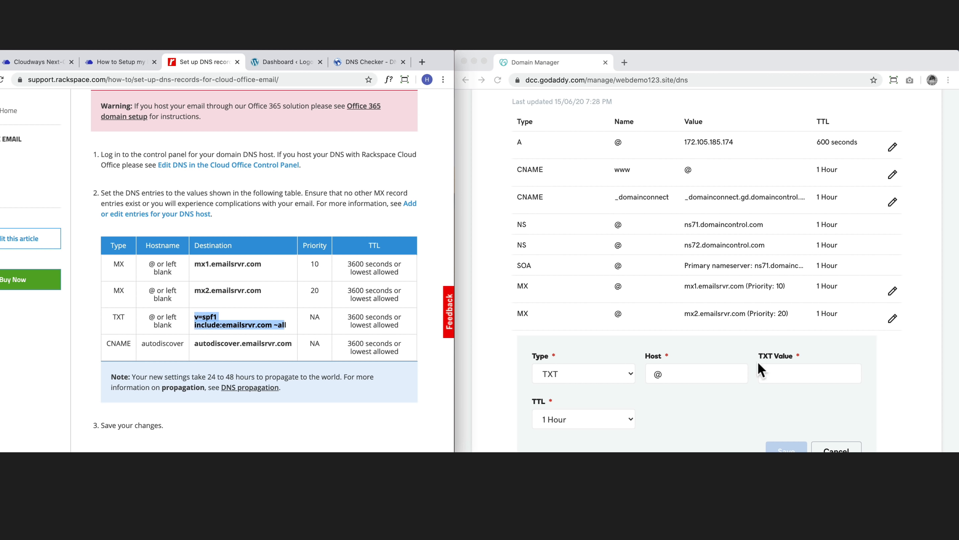
pyautogui.click(809, 374)
pyautogui.hotkey('ctrl', 'v')
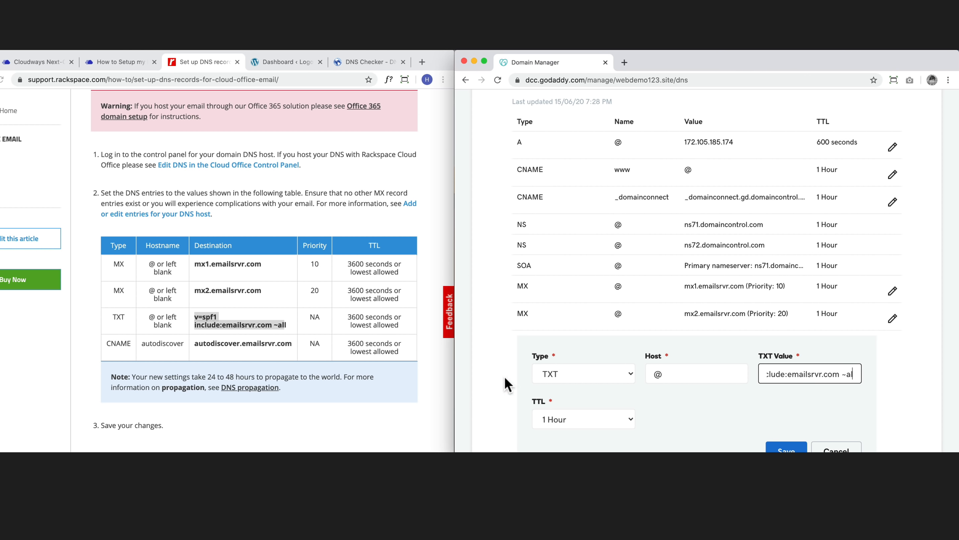
pyautogui.scroll(-1, 616, 391)
pyautogui.click(612, 395)
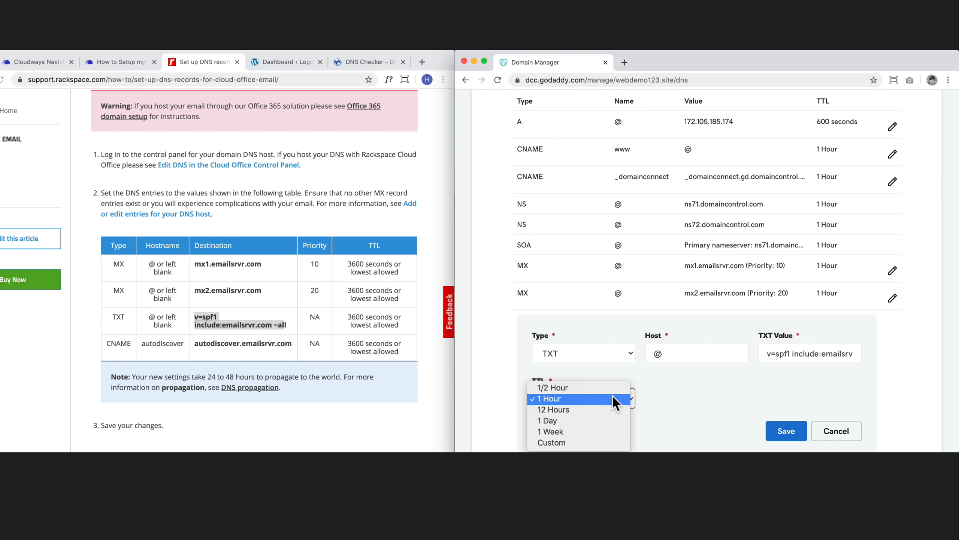
pyautogui.click(581, 439)
pyautogui.click(793, 431)
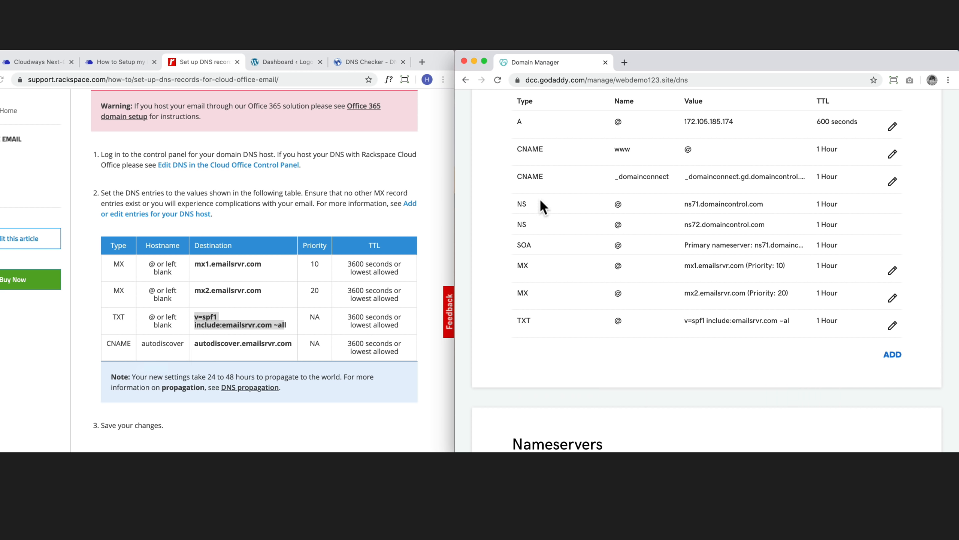
# Edit the _domainconnect CNAME and change its host to autodiscover
pyautogui.moveTo(519, 176); pyautogui.dragTo(544, 177)
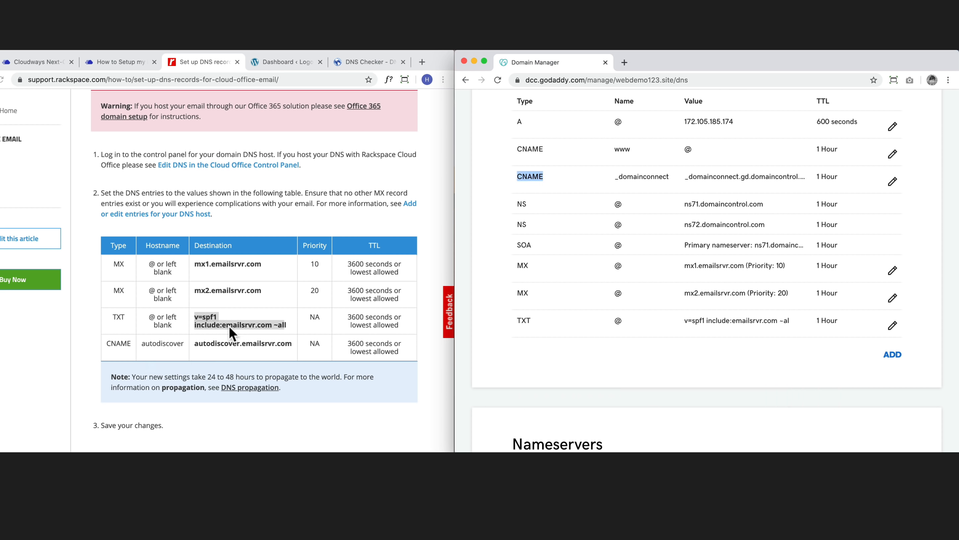
pyautogui.click(891, 185)
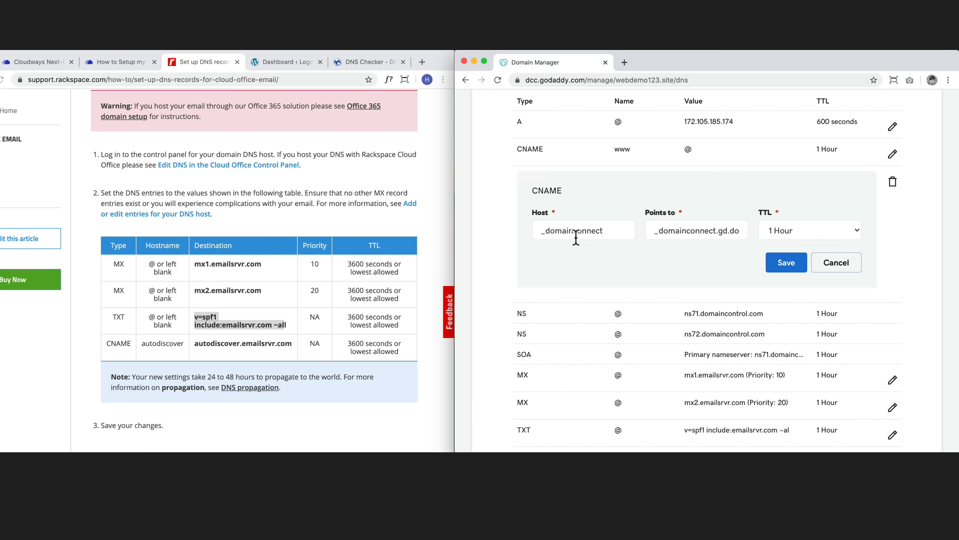
pyautogui.moveTo(614, 230); pyautogui.dragTo(541, 230)
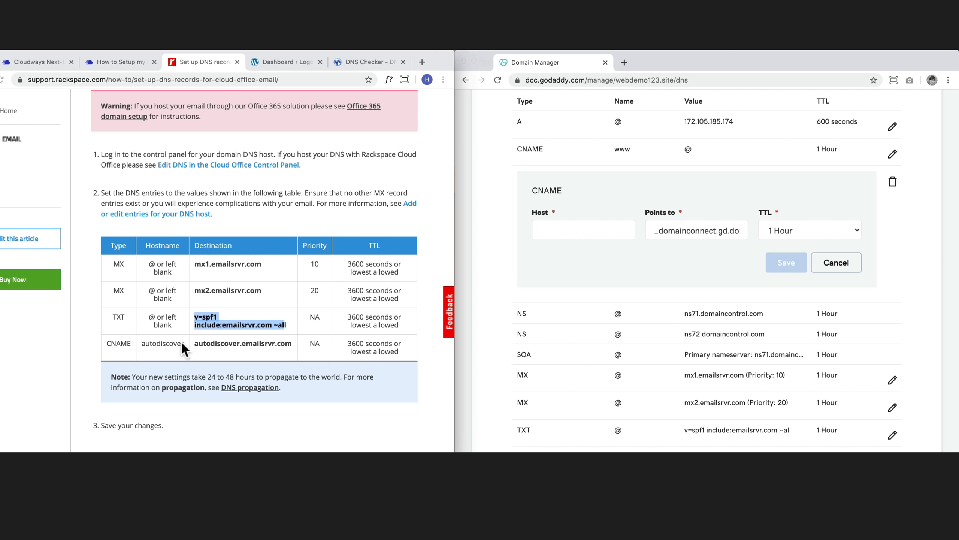
pyautogui.moveTo(181, 343); pyautogui.dragTo(144, 342)
pyautogui.press('super+c')
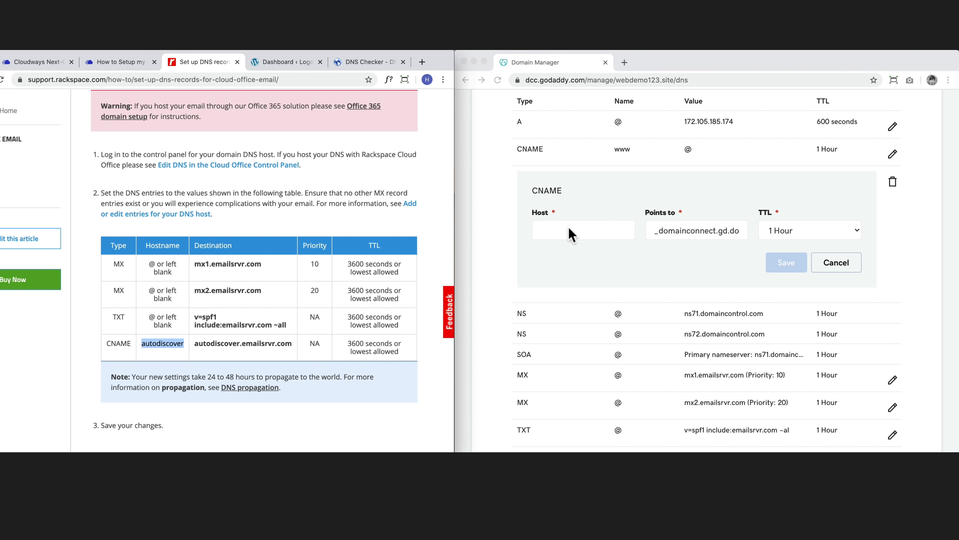
pyautogui.click(570, 230)
pyautogui.press('super+v')
# Point the CNAME to autodiscover.emailsrvr.com with custom TTL 3600 and save
pyautogui.moveTo(745, 230); pyautogui.dragTo(583, 222)
pyautogui.press('BackSpace')
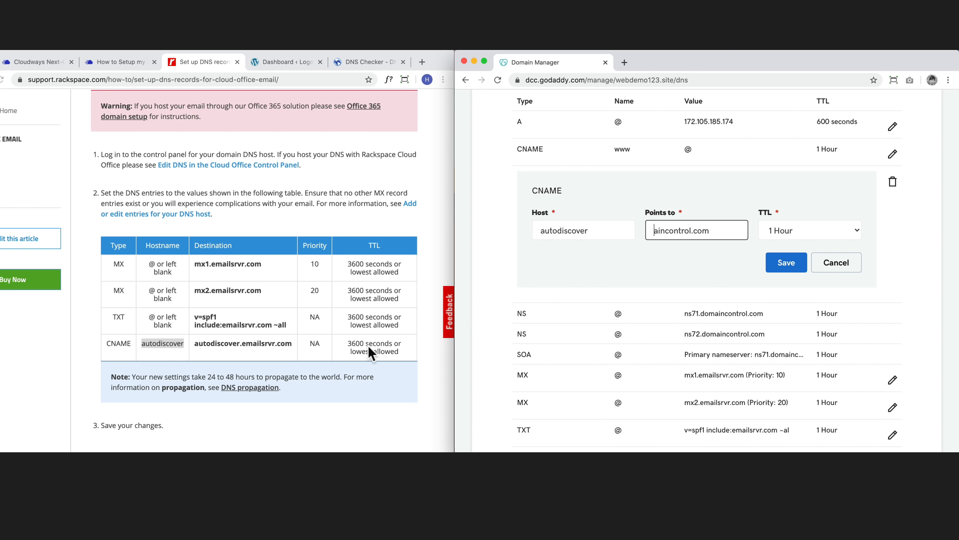
pyautogui.click(259, 342)
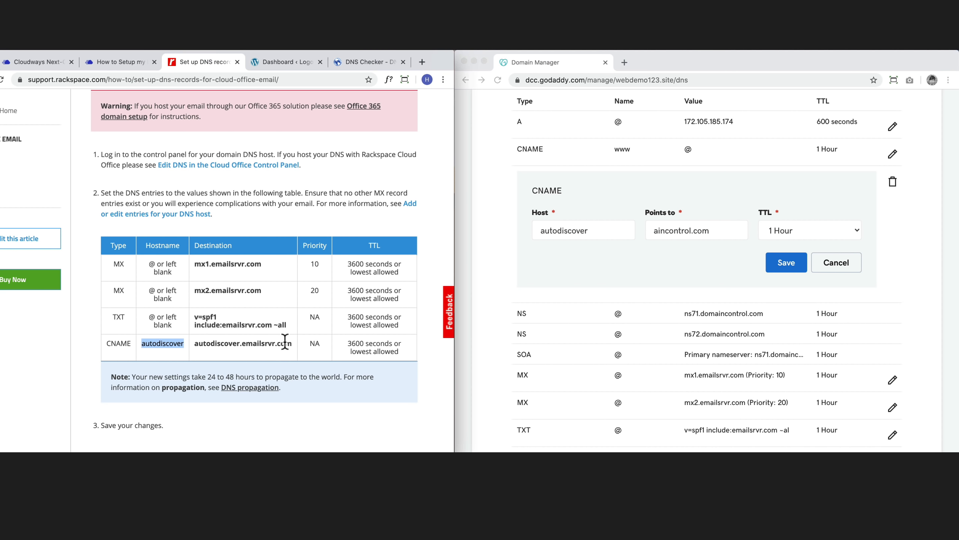
pyautogui.moveTo(292, 342); pyautogui.dragTo(194, 344)
pyautogui.press('super+c')
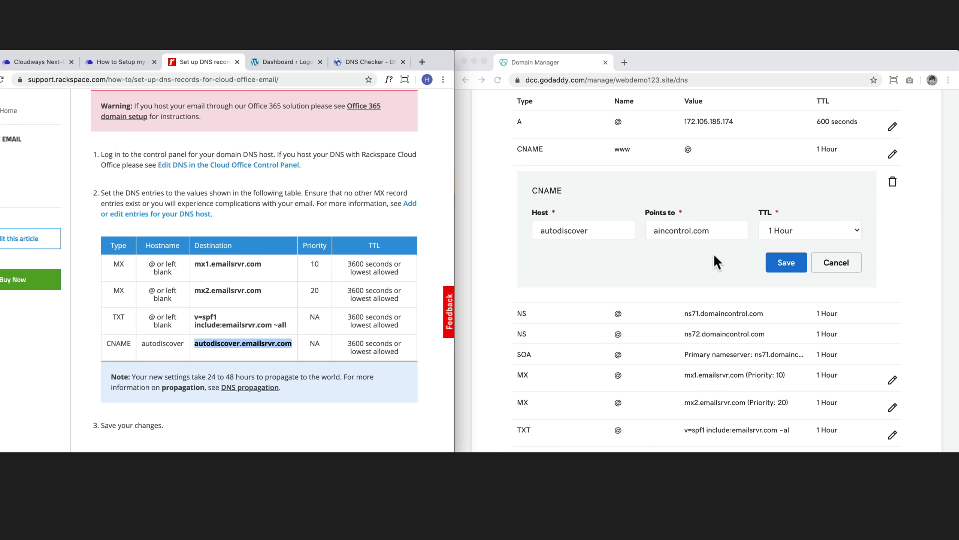
pyautogui.click(728, 230)
pyautogui.press('super+a')
pyautogui.press('super+v')
pyautogui.click(819, 231)
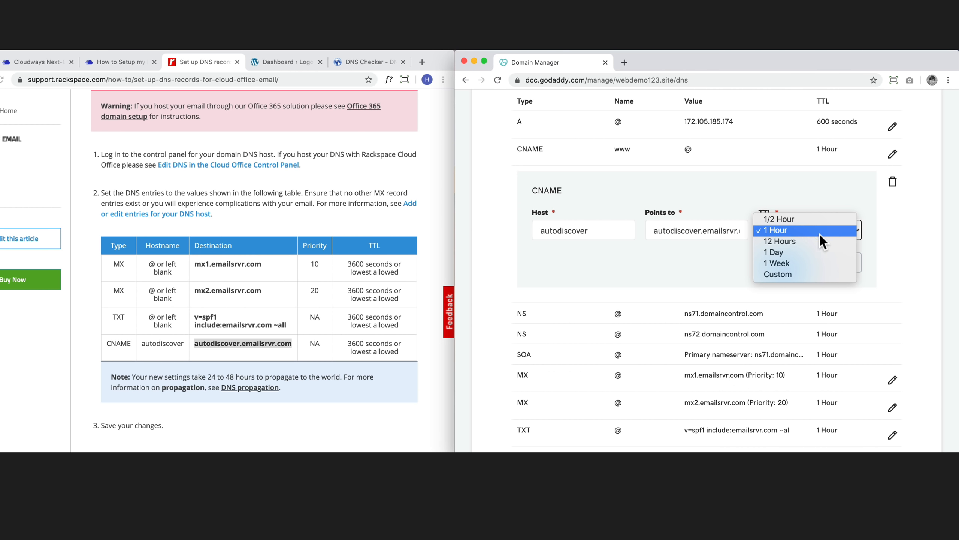
pyautogui.click(789, 274)
pyautogui.click(786, 308)
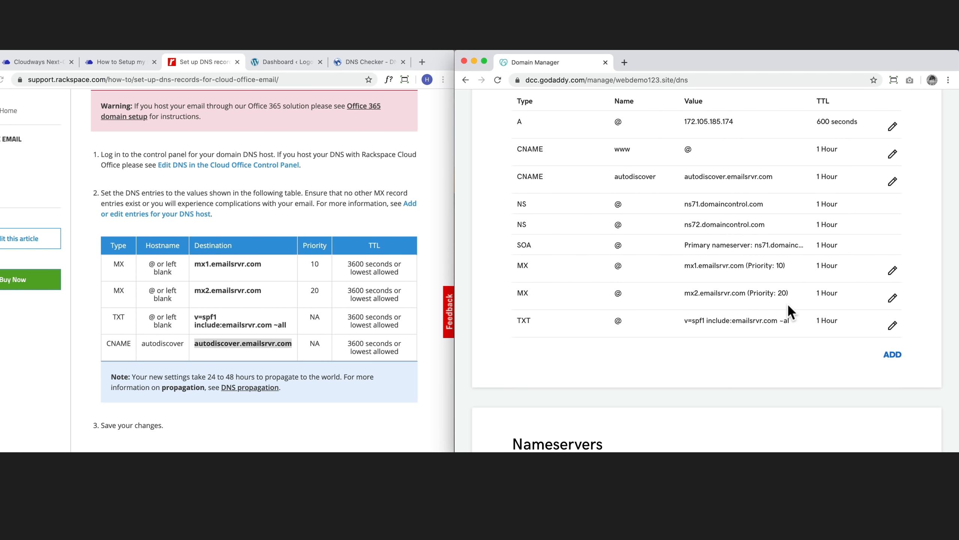
# Minimize the GoDaddy window, centre the Rackspace article window and resize it to 1440×810
pyautogui.scroll(2, 787, 303)
pyautogui.scroll(5, 277, 270)
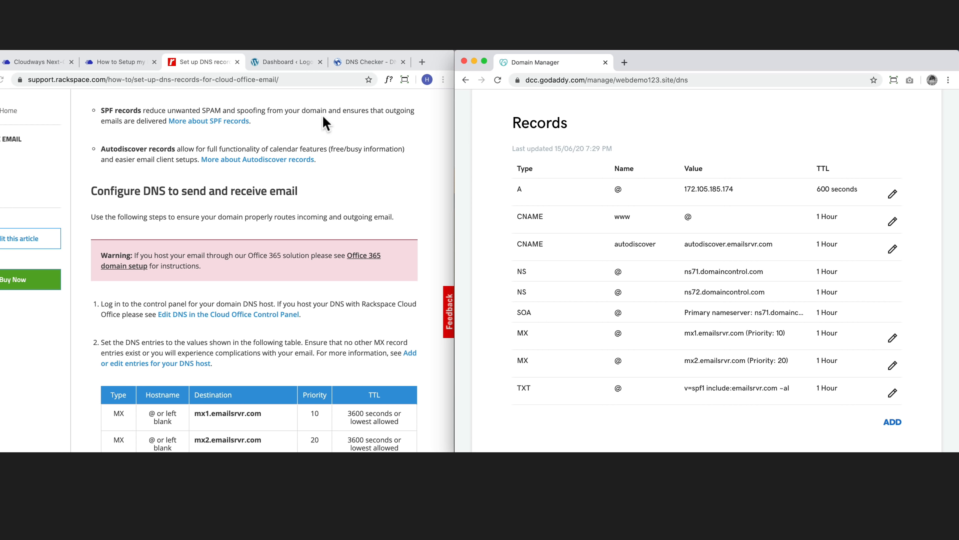
pyautogui.click(475, 61)
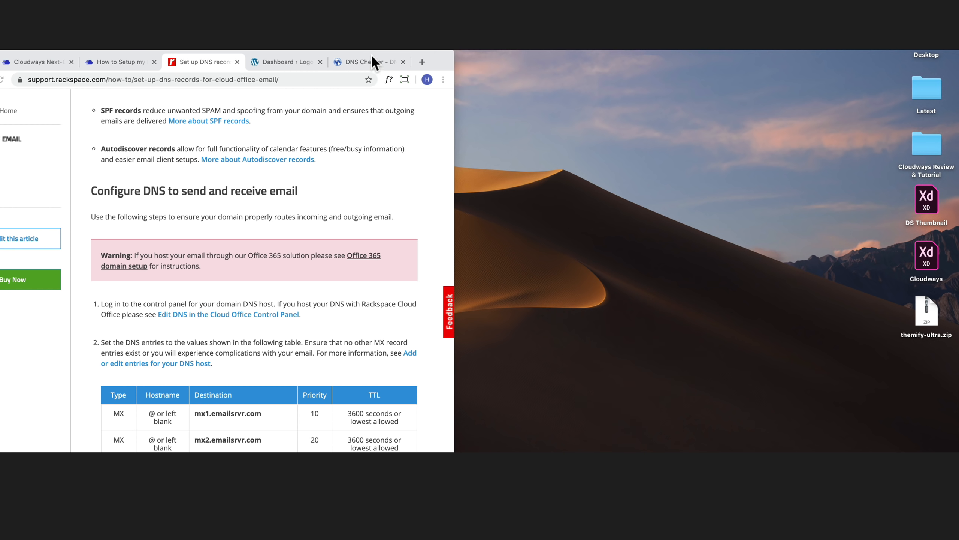
pyautogui.moveTo(371, 54); pyautogui.dragTo(525, 48)
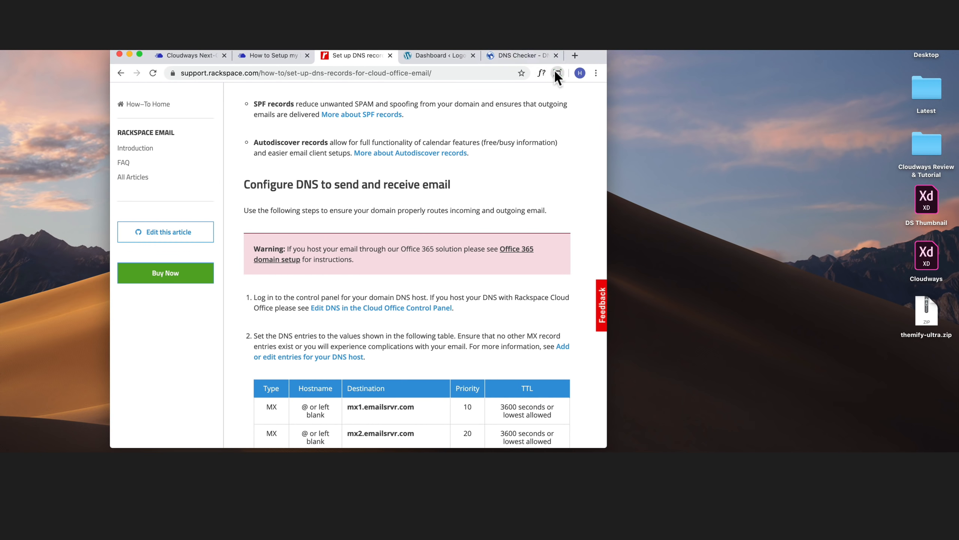
pyautogui.click(557, 72)
pyautogui.scroll(-2, 491, 189)
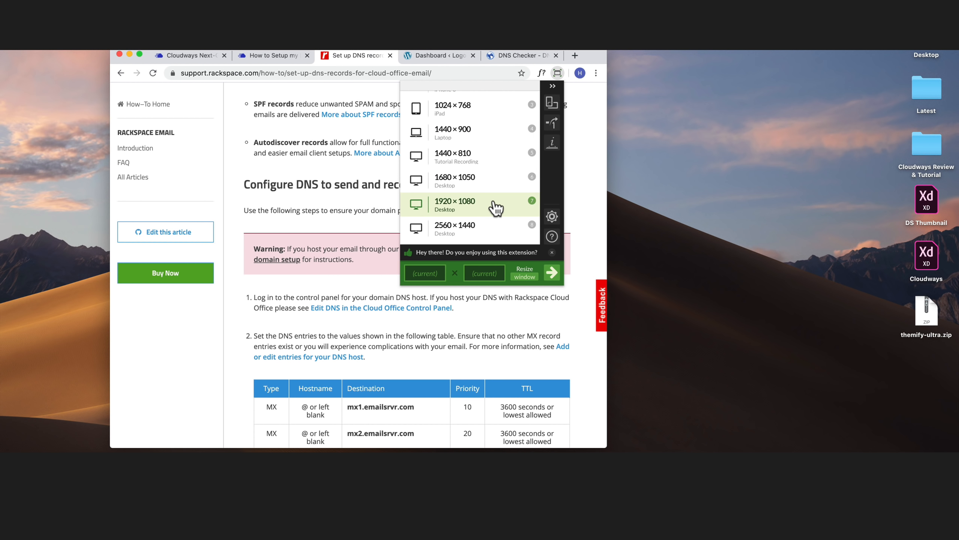
pyautogui.click(491, 156)
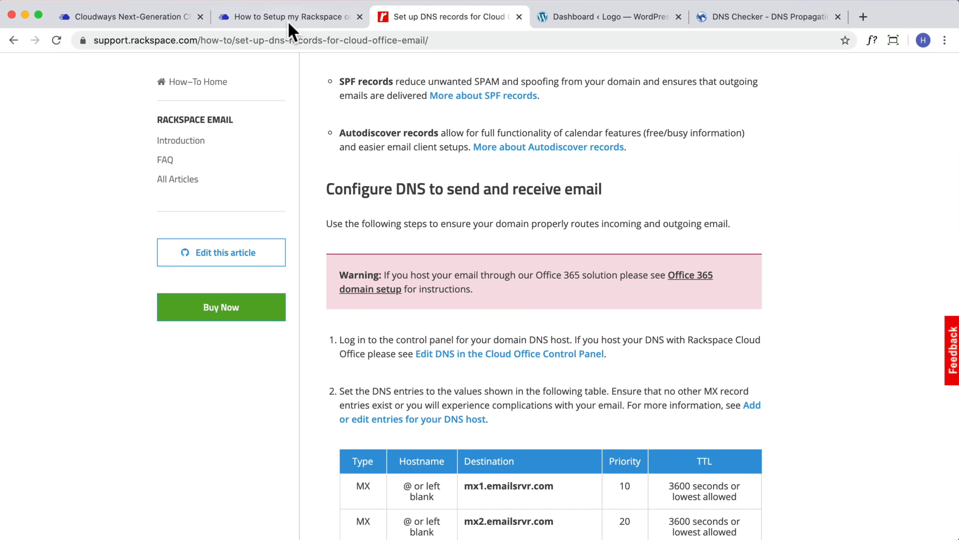
# Open the Rackspace Email add-on's Mail Forwarding settings from the Cloudways Add-ons page
pyautogui.click(142, 21)
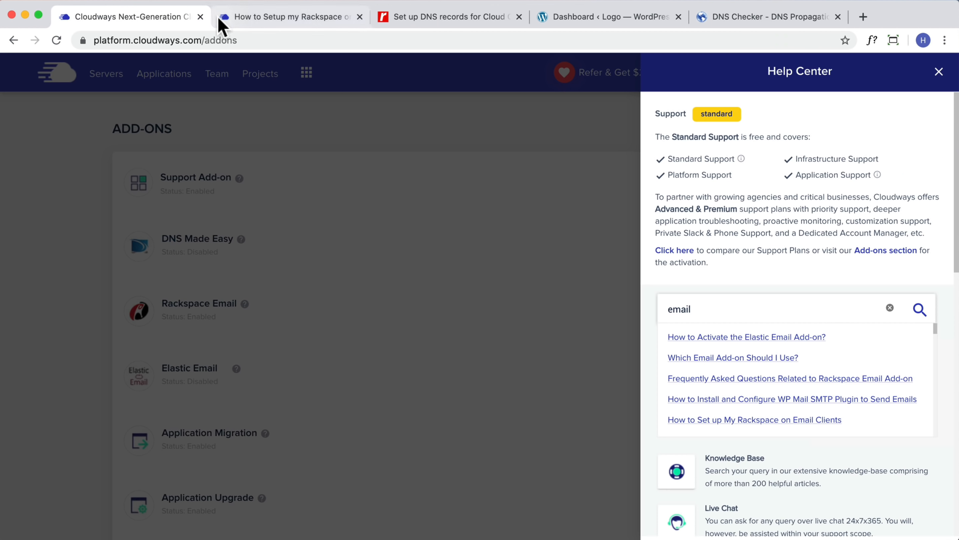
pyautogui.click(614, 252)
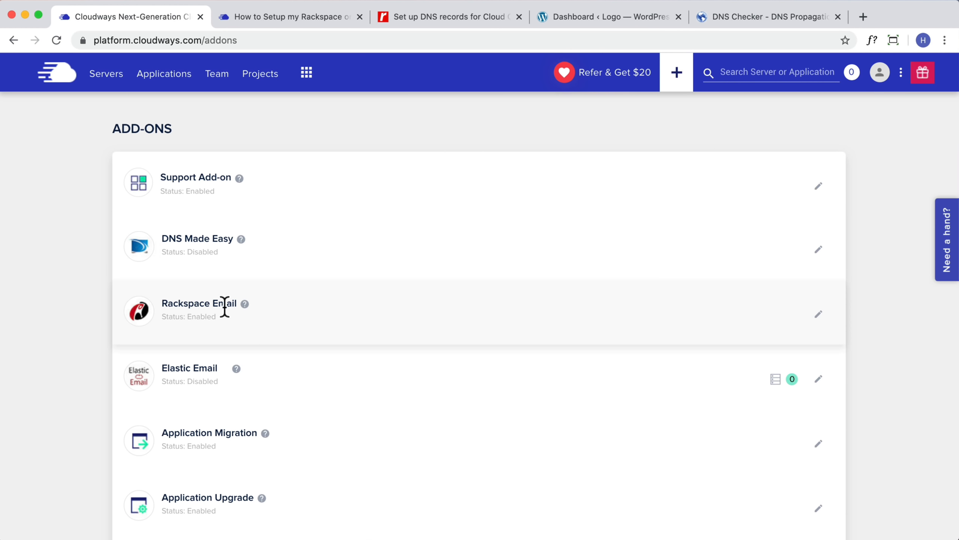
pyautogui.click(818, 314)
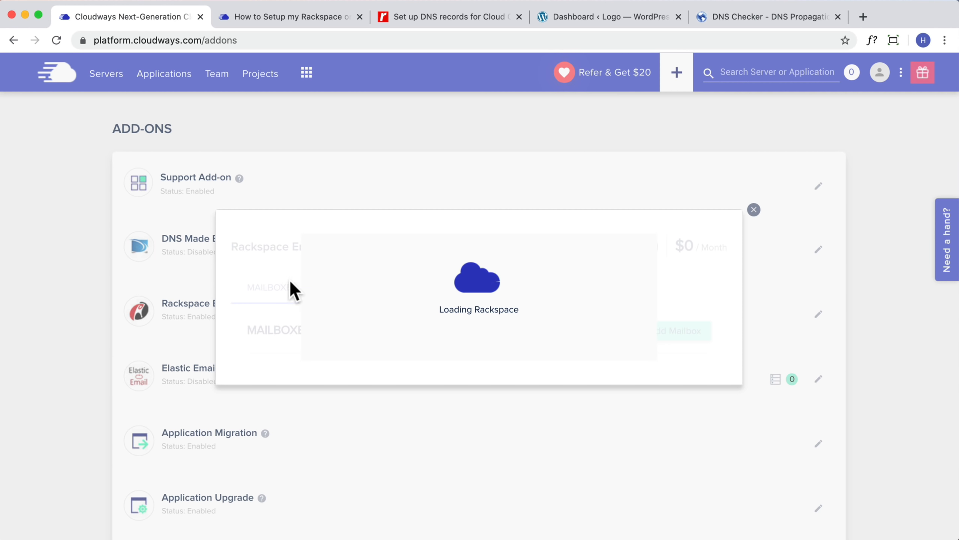
pyautogui.click(455, 276)
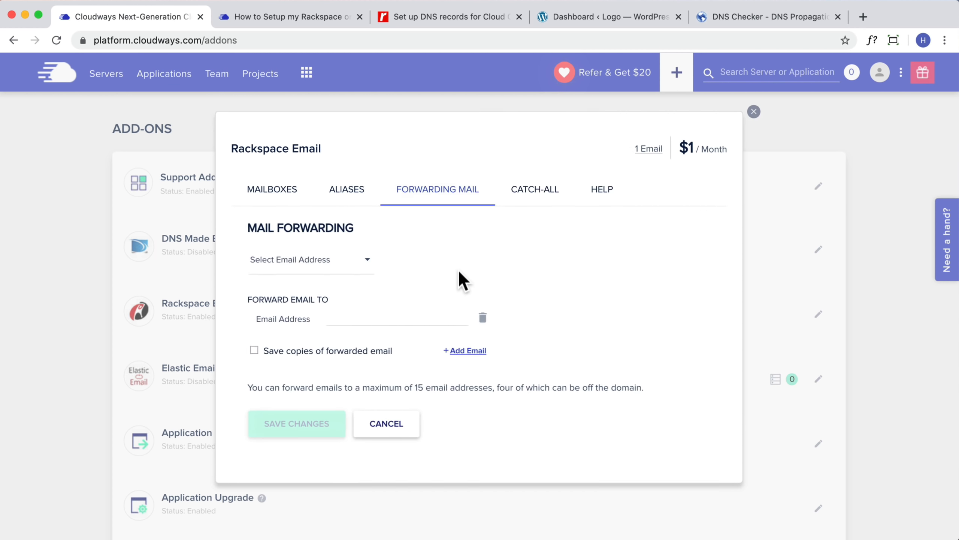
# Forward the sales mailbox to the Gmail account, save, and copy the sales address
pyautogui.click(323, 266)
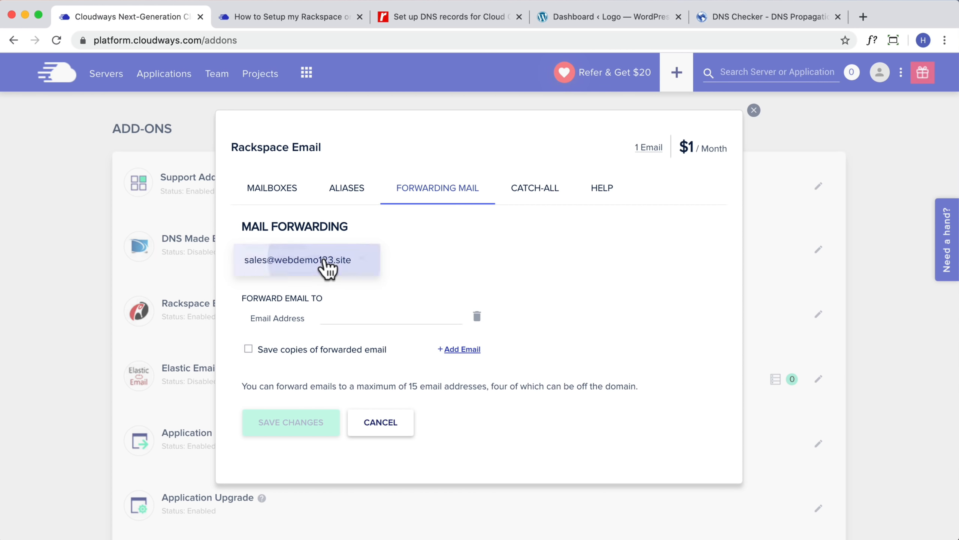
pyautogui.click(325, 266)
pyautogui.click(335, 315)
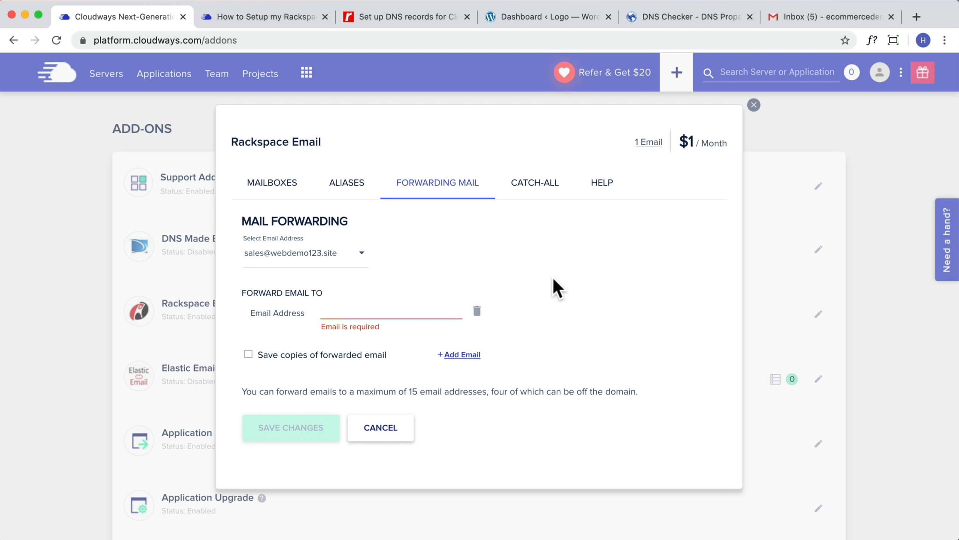
pyautogui.click(375, 312)
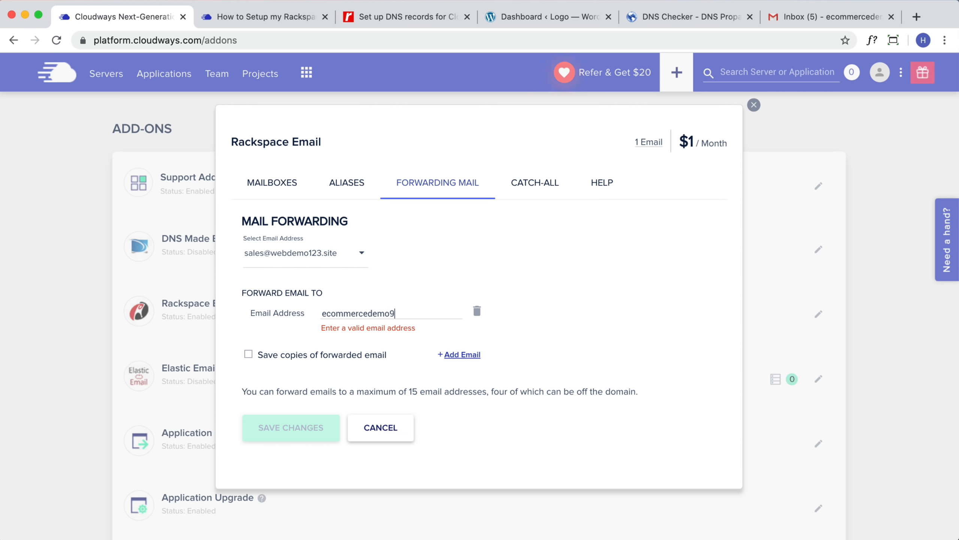
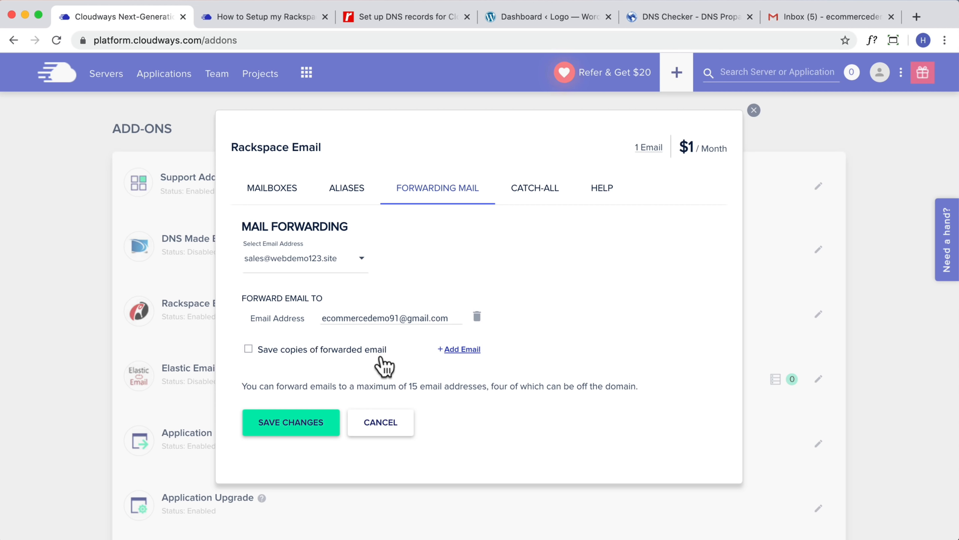
pyautogui.click(315, 428)
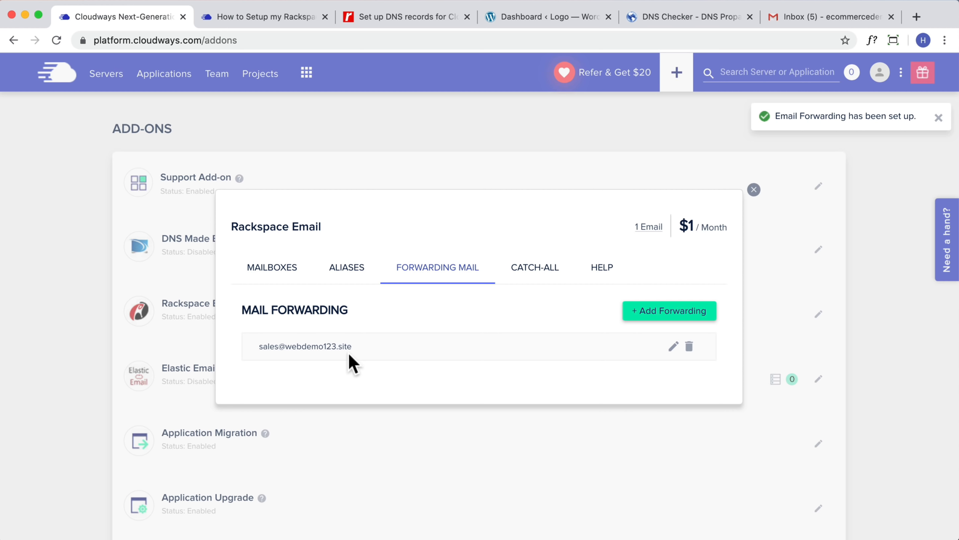
pyautogui.moveTo(351, 346); pyautogui.dragTo(260, 347)
pyautogui.press('super+c')
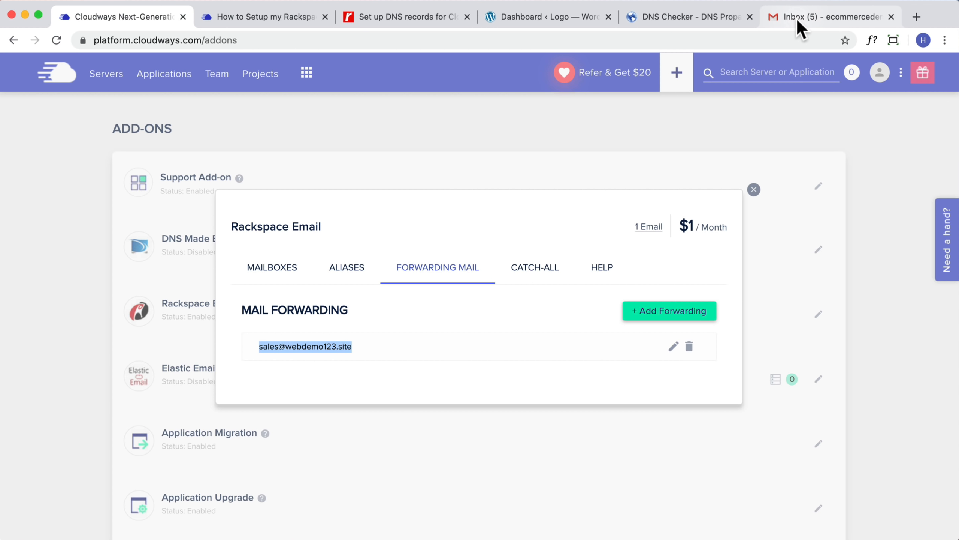
# Open Gmail's full settings at the Accounts and Import section
pyautogui.click(801, 28)
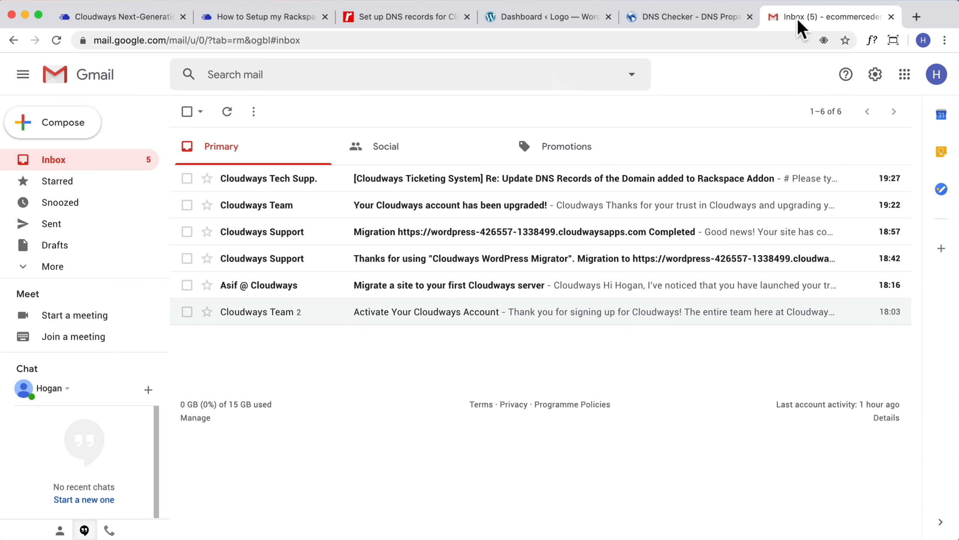
pyautogui.click(875, 76)
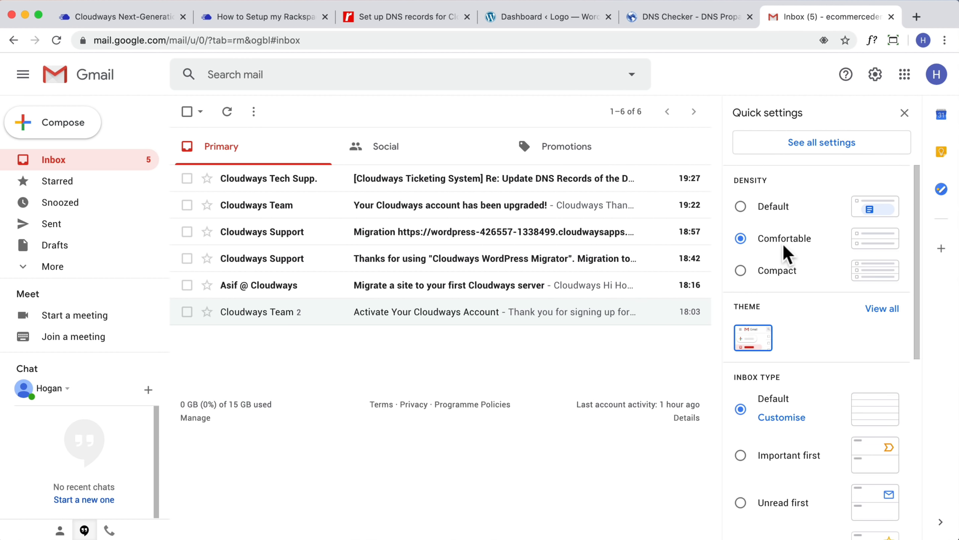
pyautogui.click(822, 151)
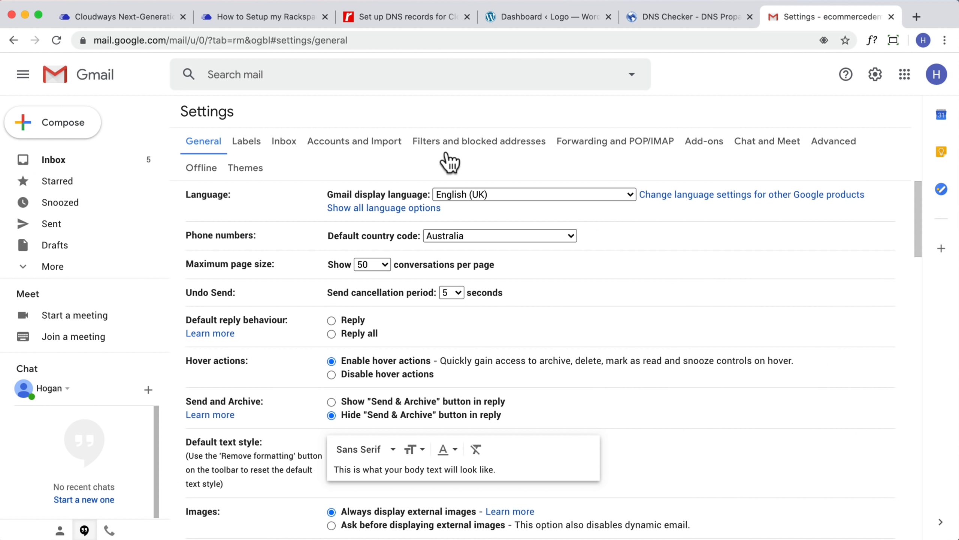
pyautogui.click(335, 142)
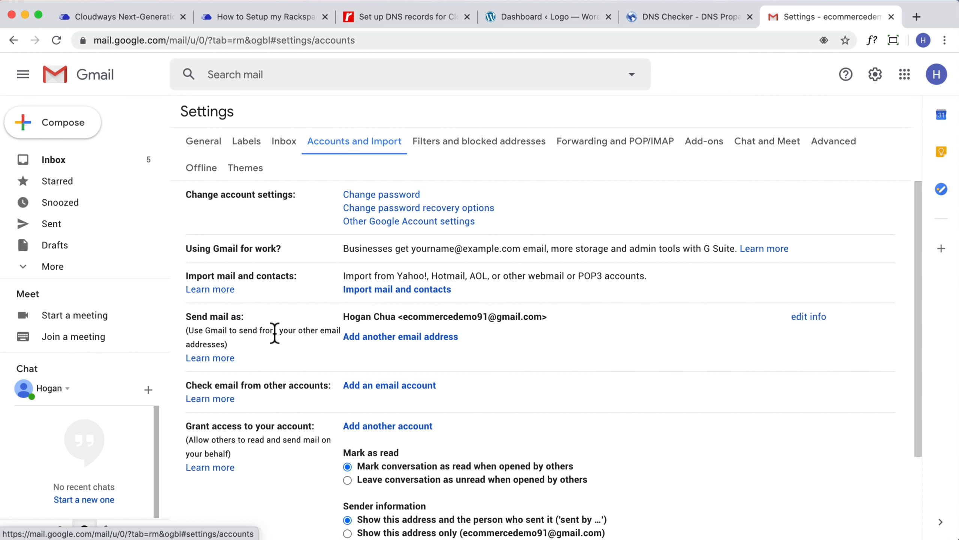
pyautogui.moveTo(243, 316); pyautogui.dragTo(189, 317)
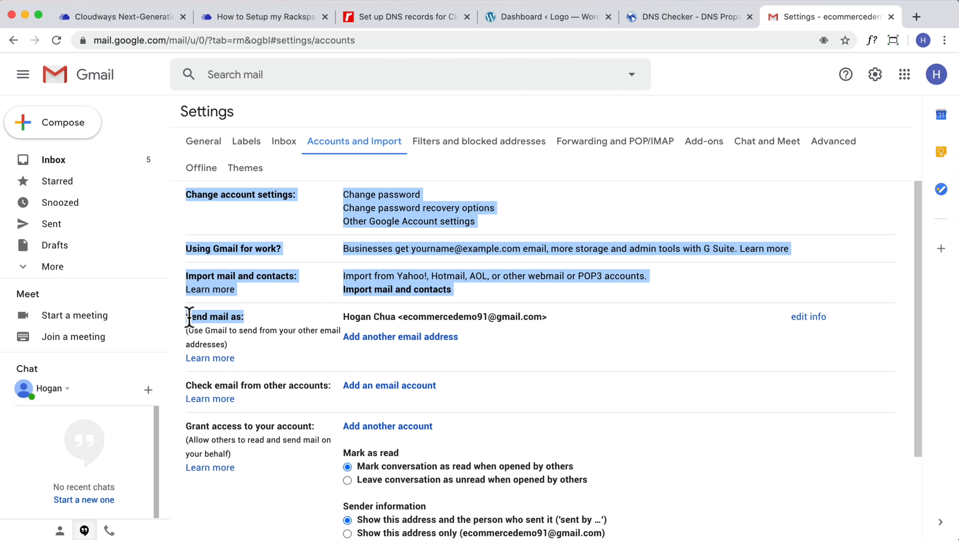
pyautogui.click(517, 345)
# Add another email address using the pasted sales address and continue to the SMTP step
pyautogui.click(411, 337)
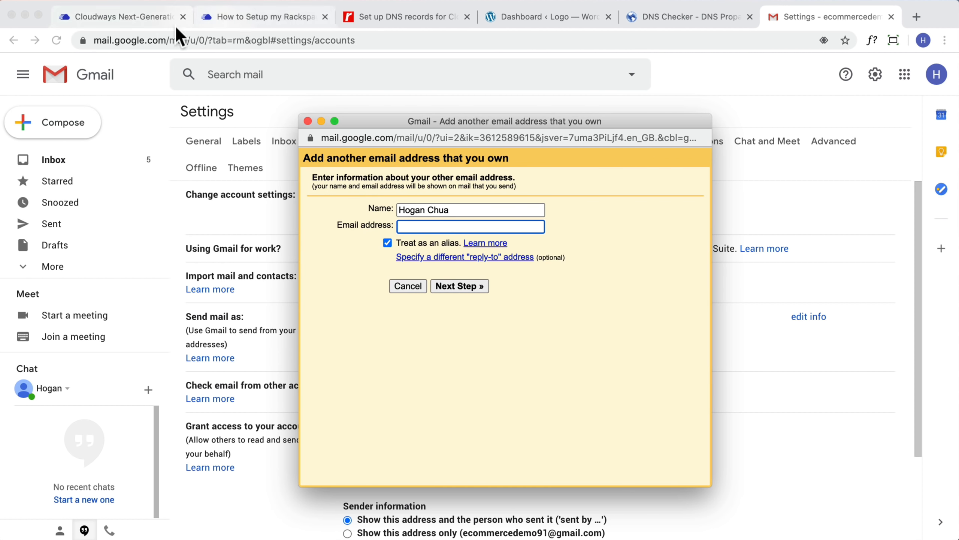
pyautogui.click(110, 16)
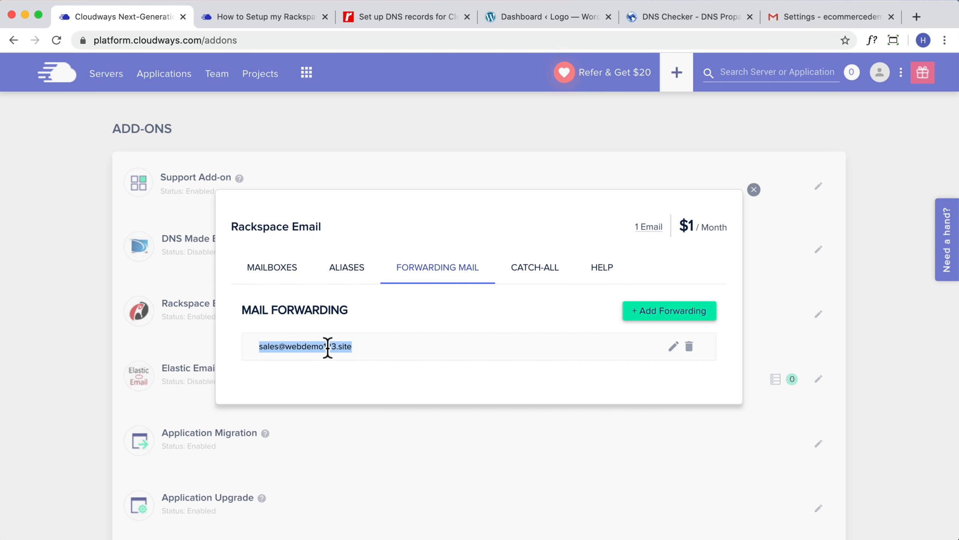
pyautogui.click(803, 25)
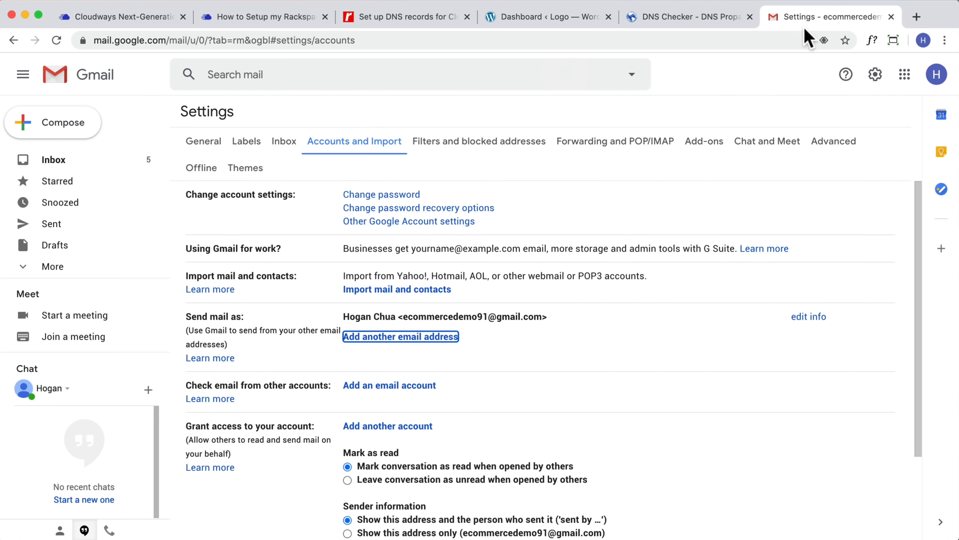
pyautogui.click(455, 337)
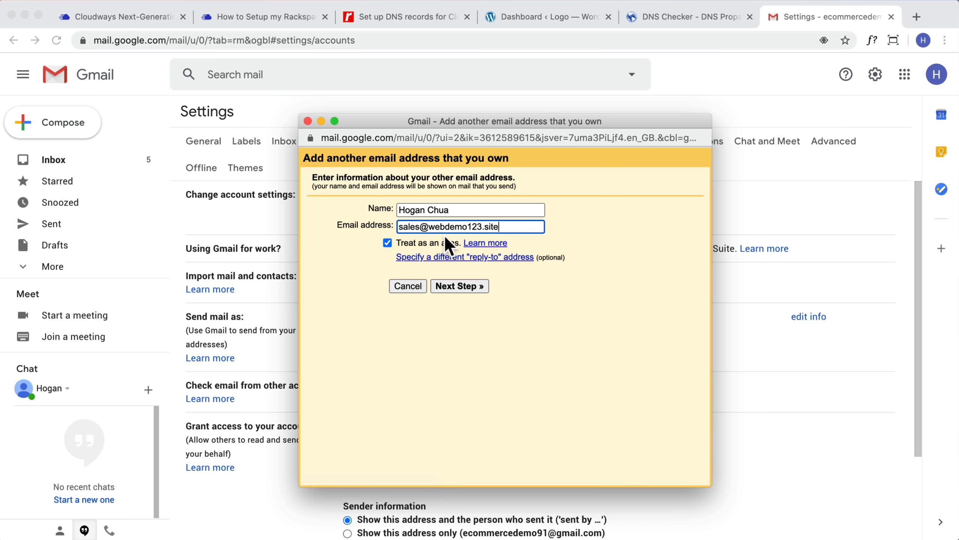
pyautogui.press('super+v')
pyautogui.click(458, 291)
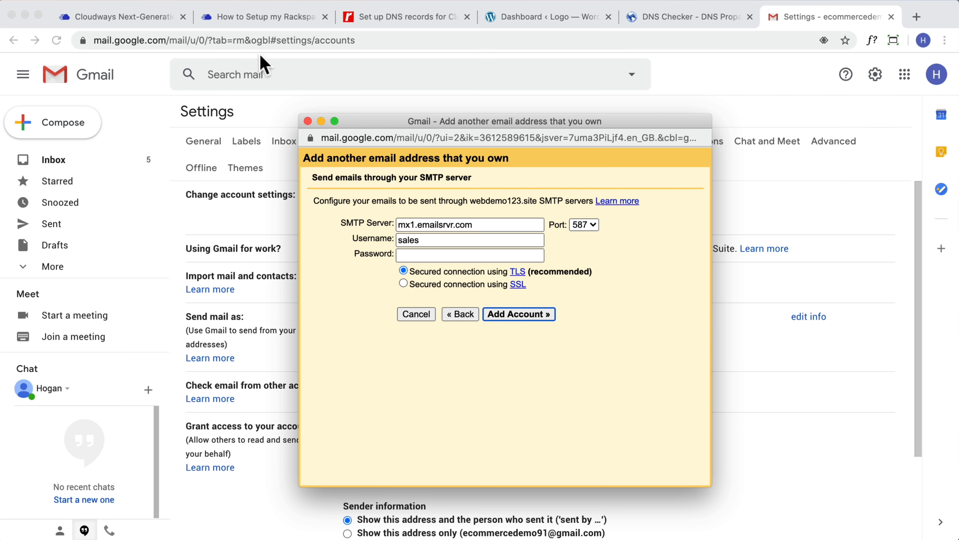
pyautogui.click(191, 18)
# Copy the outgoing SMTP server secure.emailsrvr.com from the Rackspace article's General Settings
pyautogui.click(241, 15)
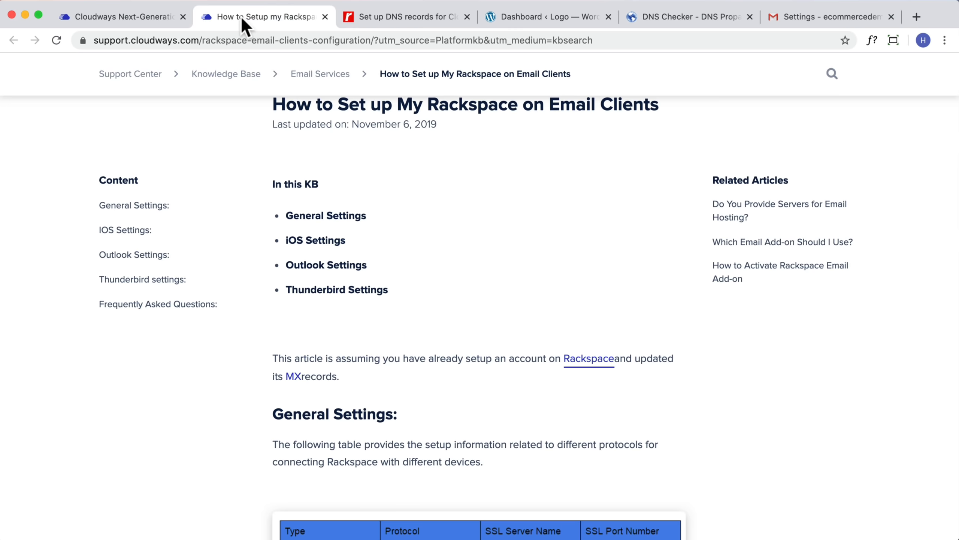
pyautogui.scroll(-2, 400, 360)
pyautogui.scroll(4, 400, 360)
pyautogui.scroll(-5, 551, 277)
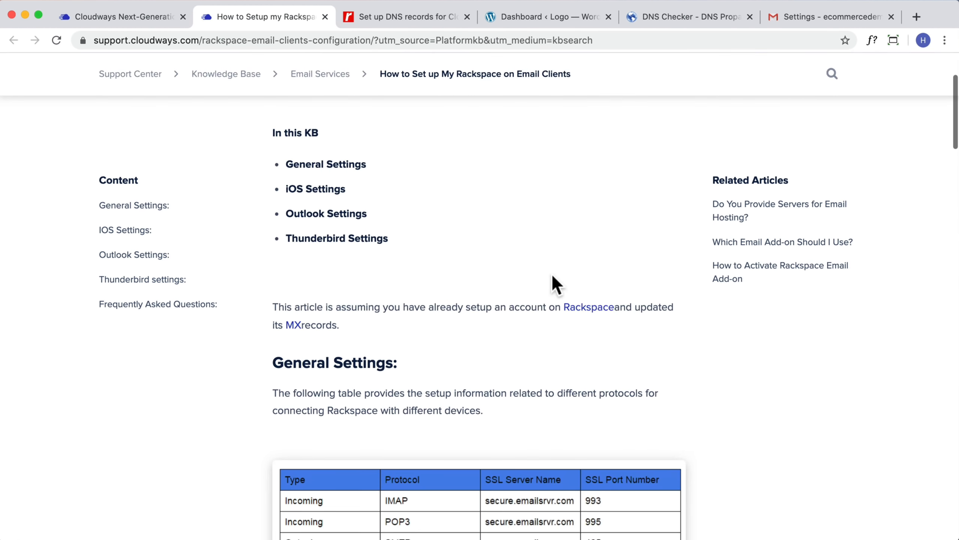
pyautogui.scroll(-8, 550, 274)
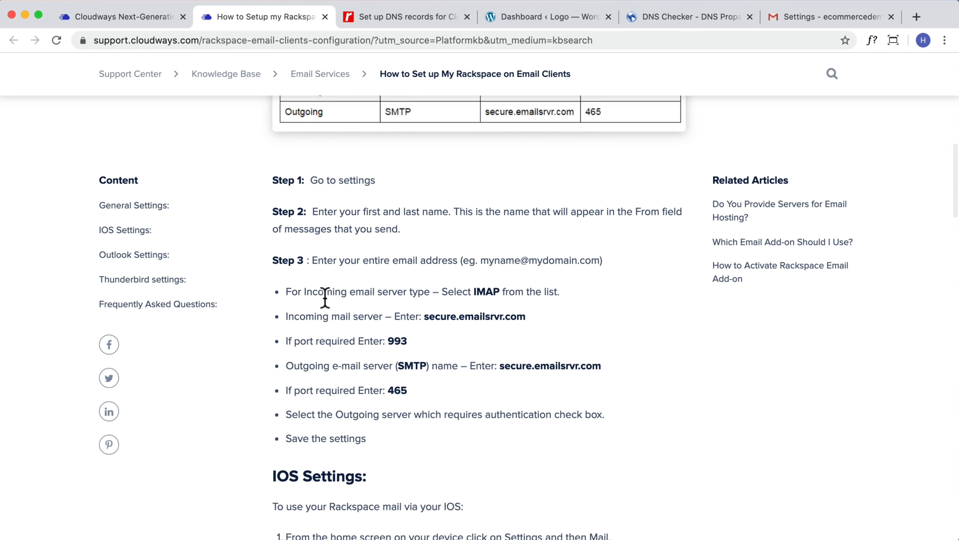
pyautogui.scroll(-2, 339, 298)
pyautogui.scroll(2, 339, 298)
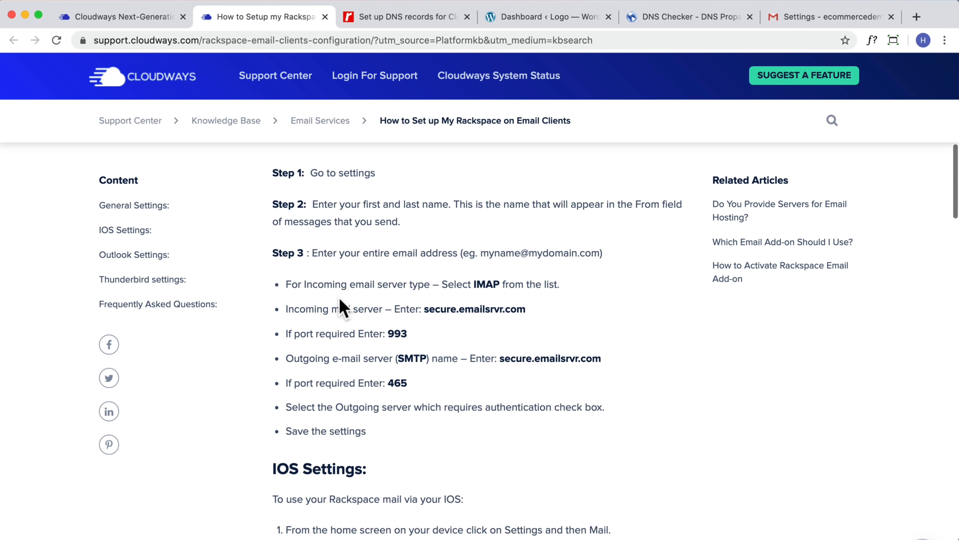
pyautogui.scroll(1, 340, 299)
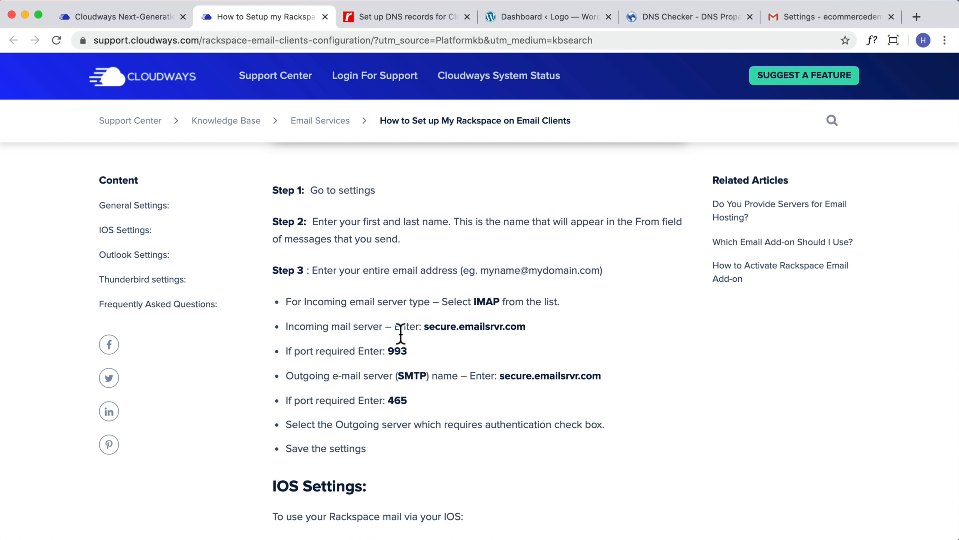
pyautogui.moveTo(499, 375); pyautogui.dragTo(601, 374)
pyautogui.press('super+c')
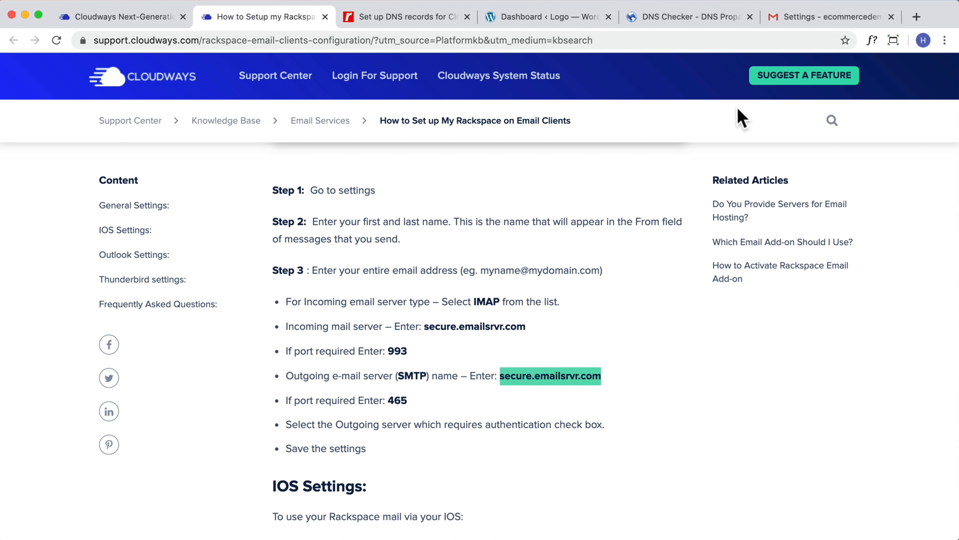
pyautogui.click(793, 16)
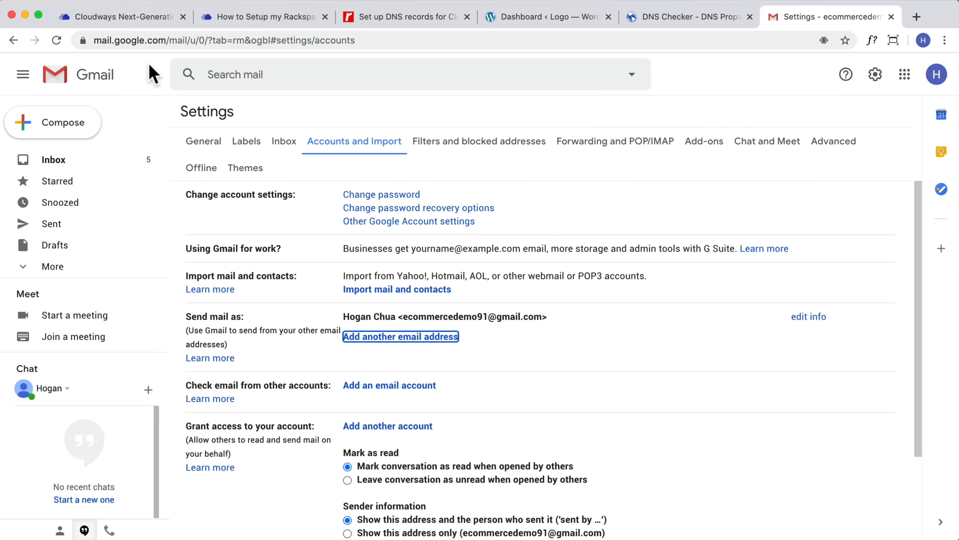
# Set the SMTP server to secure.emailsrvr.com and the username to the full sales address
pyautogui.click(25, 15)
pyautogui.moveTo(480, 223); pyautogui.dragTo(302, 222)
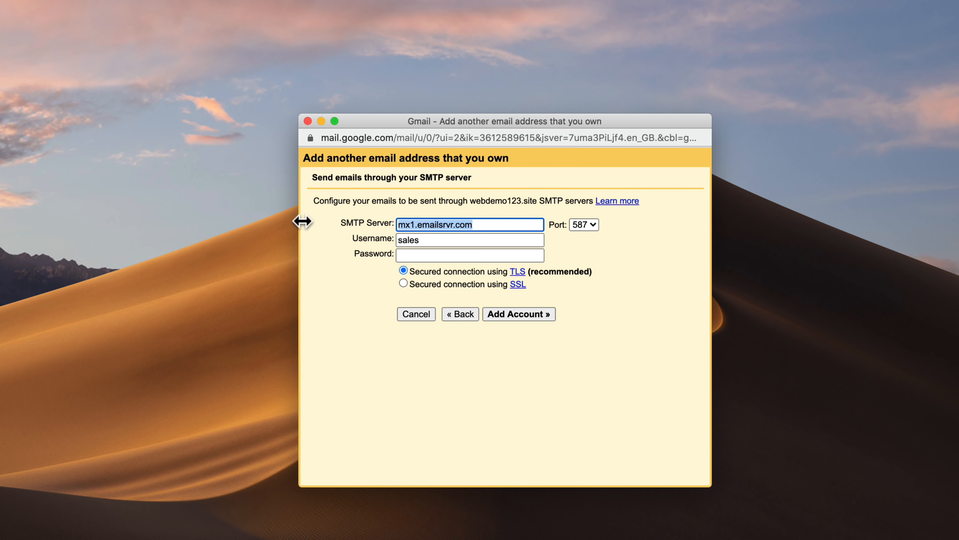
pyautogui.press('super+v')
pyautogui.moveTo(439, 240); pyautogui.dragTo(314, 237)
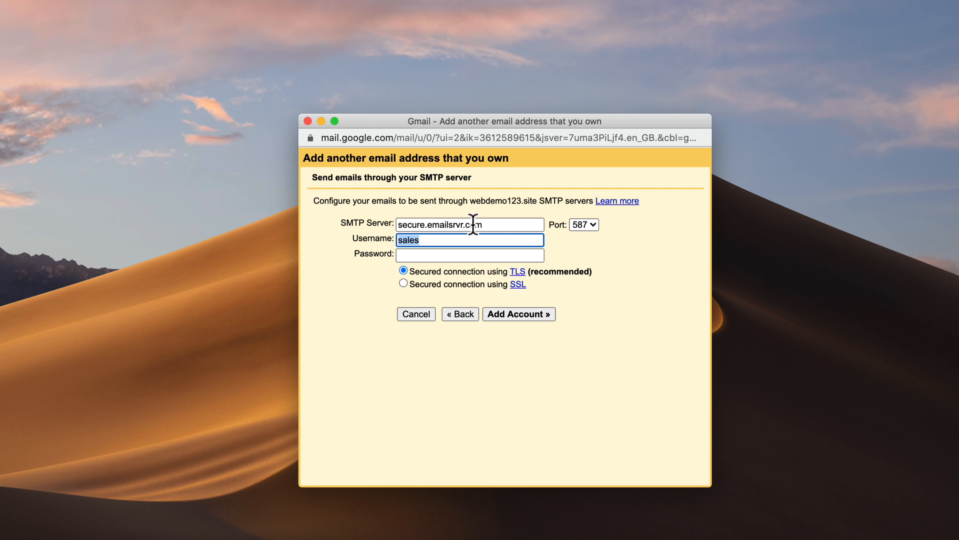
pyautogui.click(444, 242)
pyautogui.write('@')
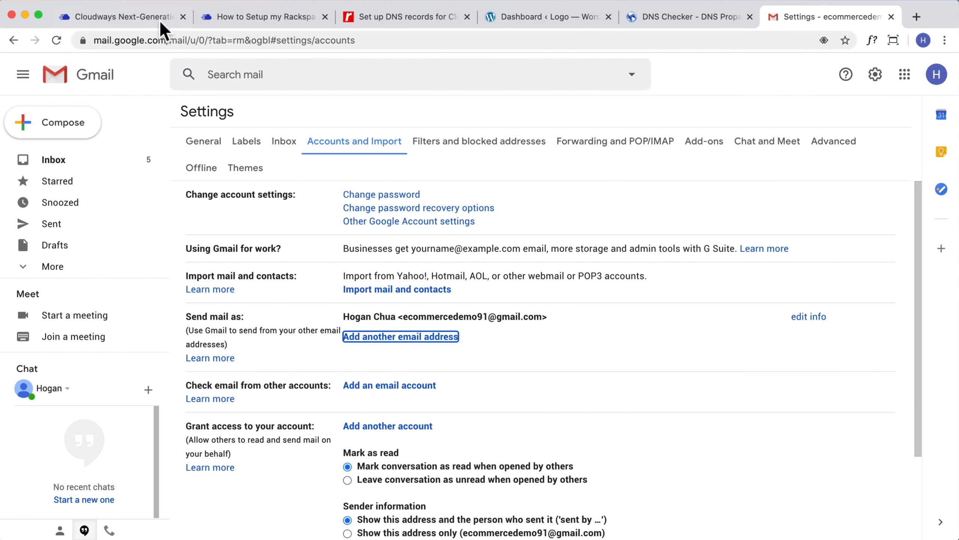
pyautogui.click(240, 17)
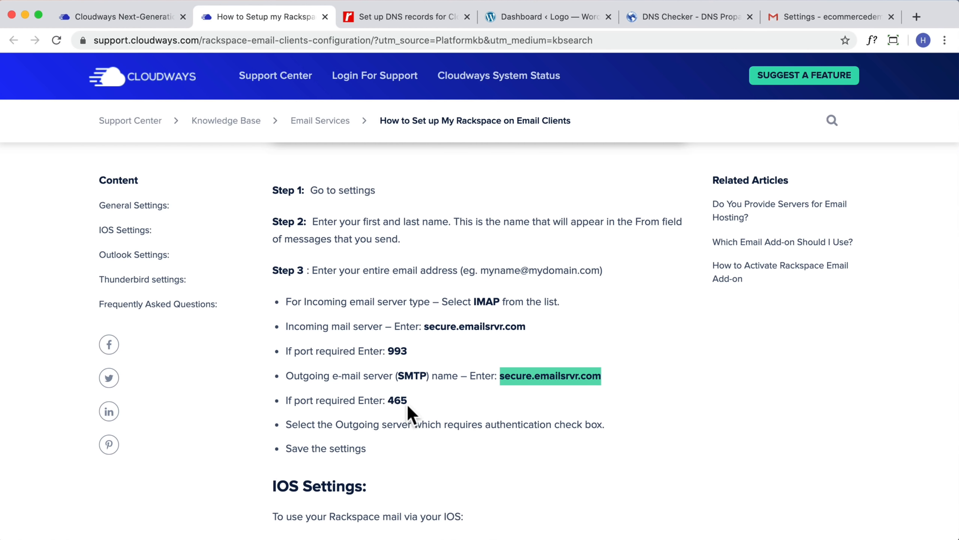
pyautogui.click(27, 14)
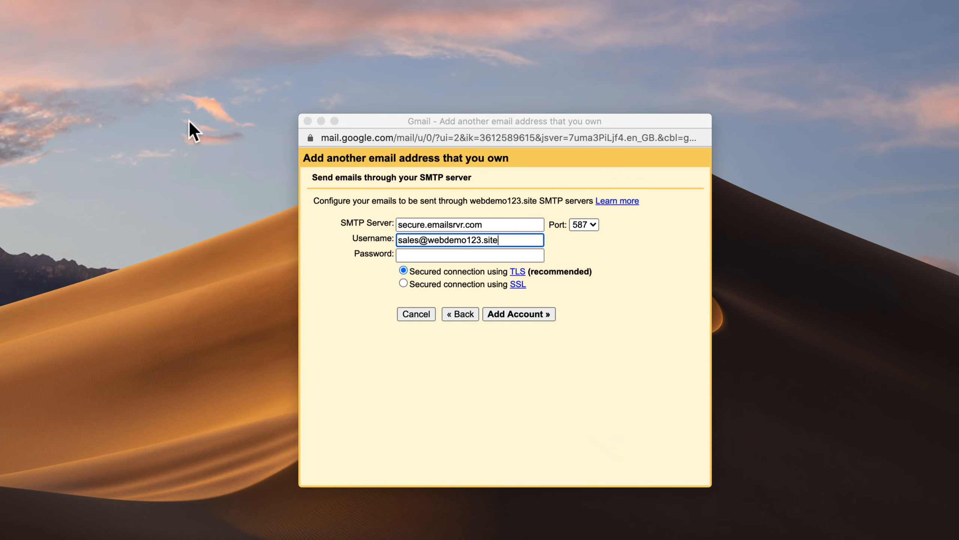
# Choose port 465, enter the mailbox password, add the account, and decline saving the password
pyautogui.click(583, 225)
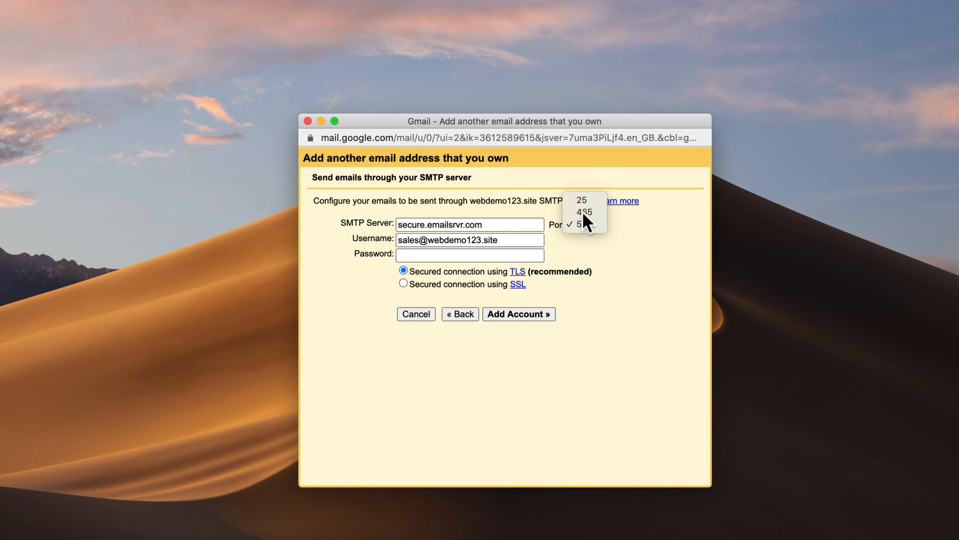
pyautogui.click(582, 212)
pyautogui.click(461, 254)
pyautogui.write('•')
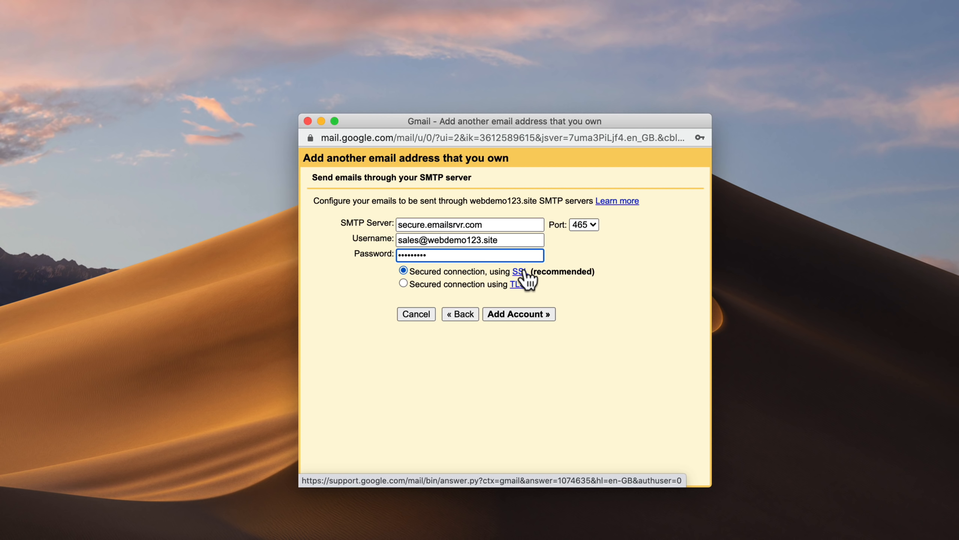
pyautogui.click(530, 314)
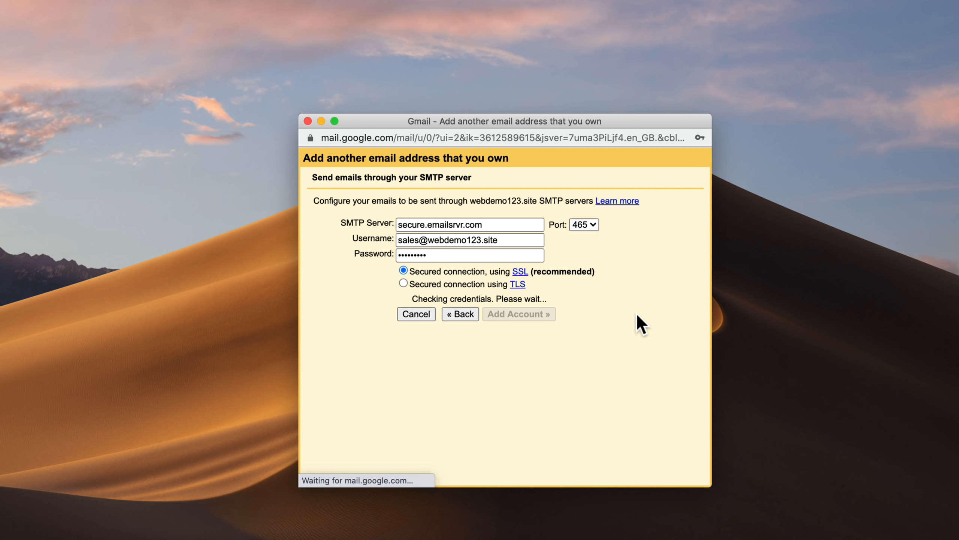
pyautogui.click(701, 155)
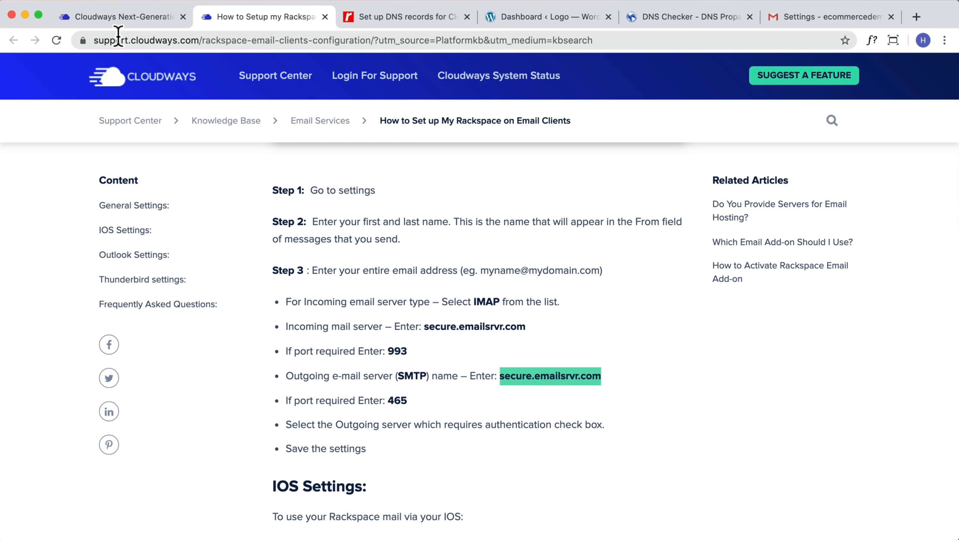
# Open the Gmail Confirmation email and confirm sending mail as the sales address
pyautogui.click(831, 19)
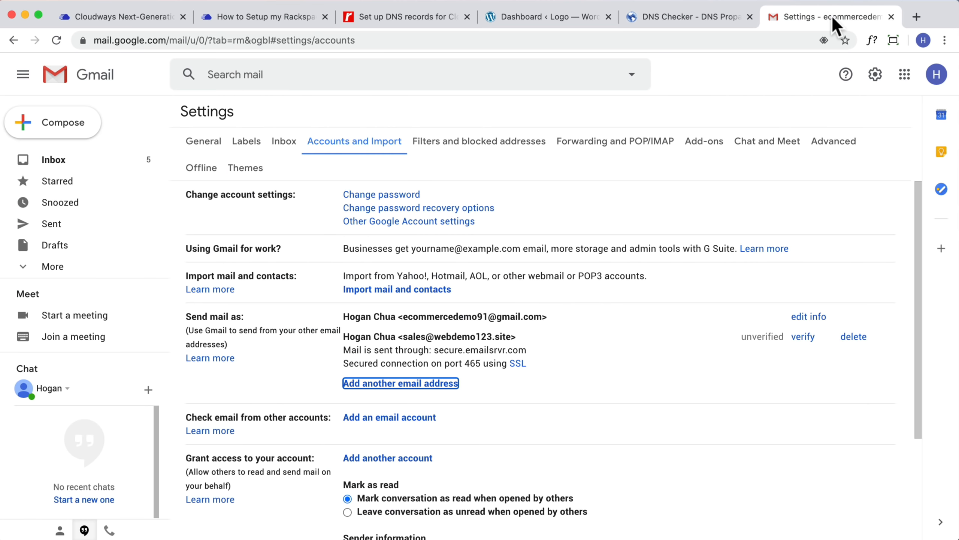
pyautogui.click(68, 162)
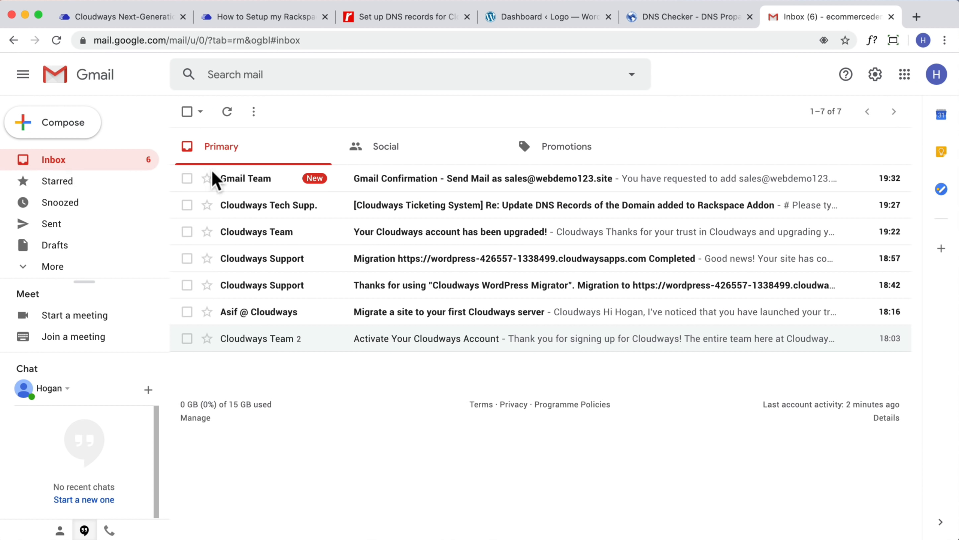
pyautogui.click(257, 184)
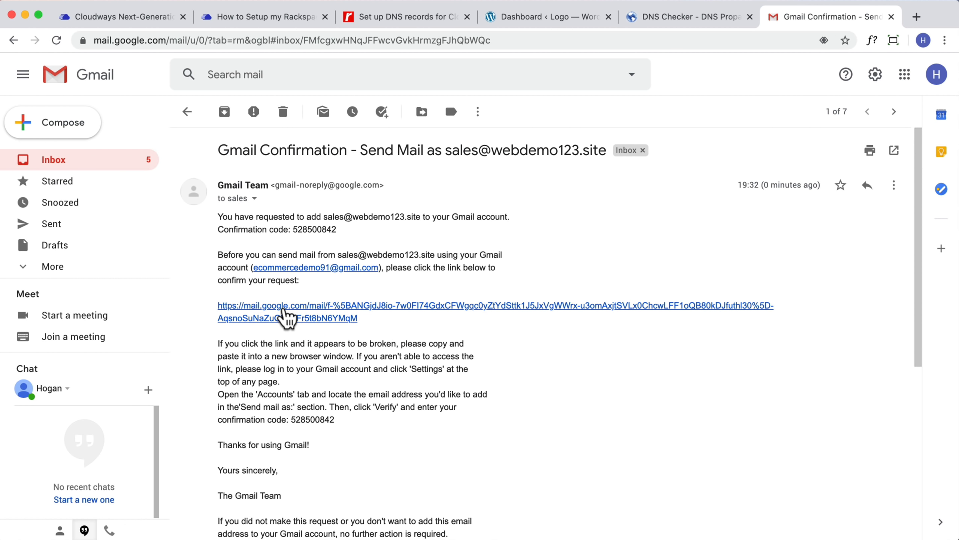
pyautogui.click(284, 311)
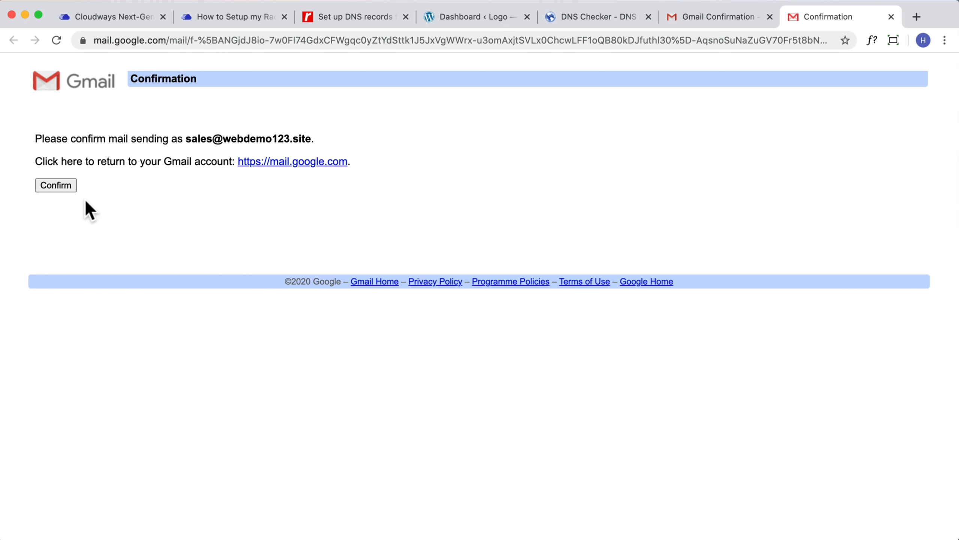
pyautogui.click(55, 185)
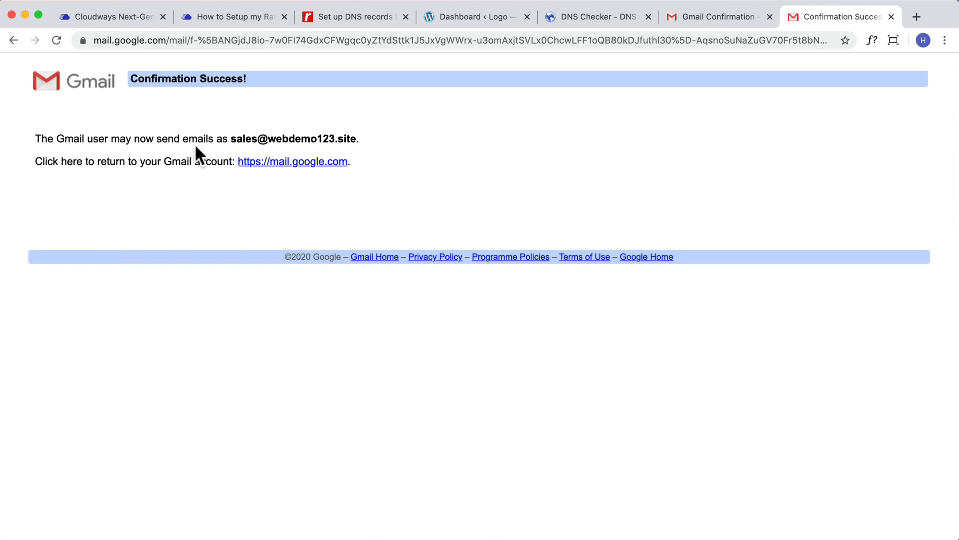
pyautogui.moveTo(361, 139); pyautogui.dragTo(232, 136)
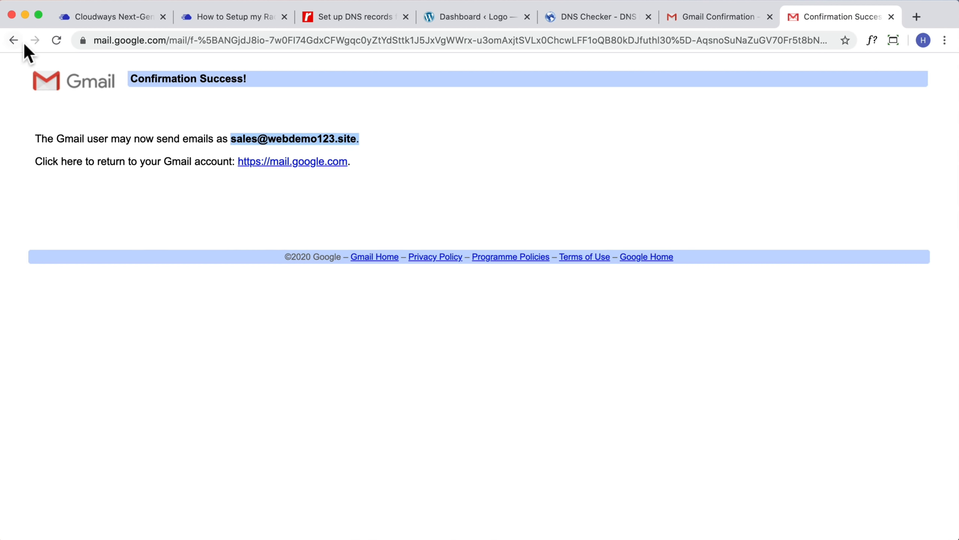
pyautogui.click(740, 33)
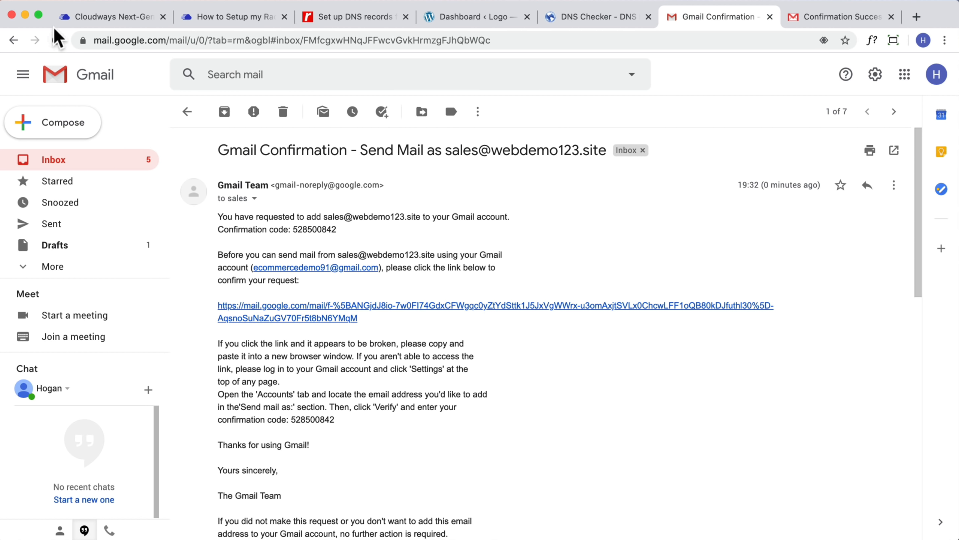
# Compose a new email from the sales address to the recipient's Gmail address
pyautogui.click(57, 40)
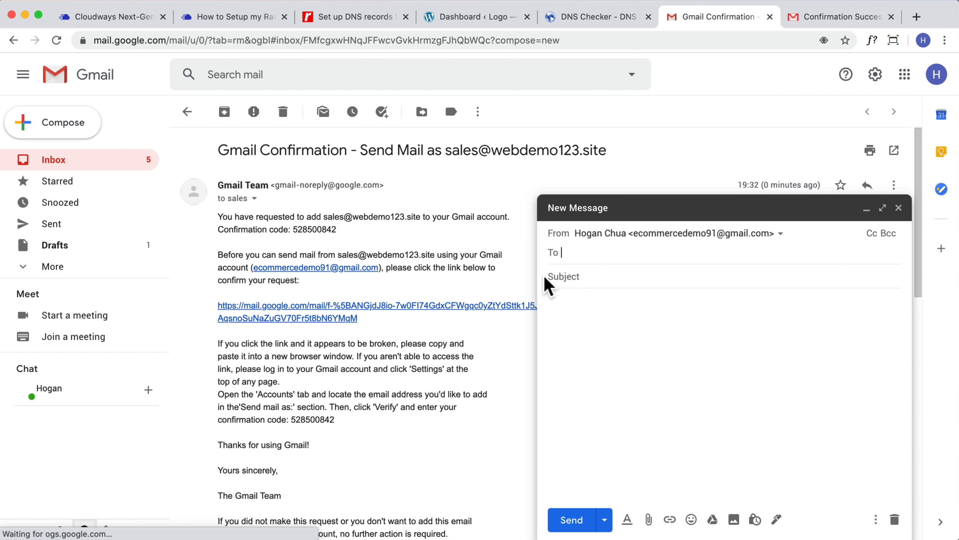
pyautogui.click(670, 234)
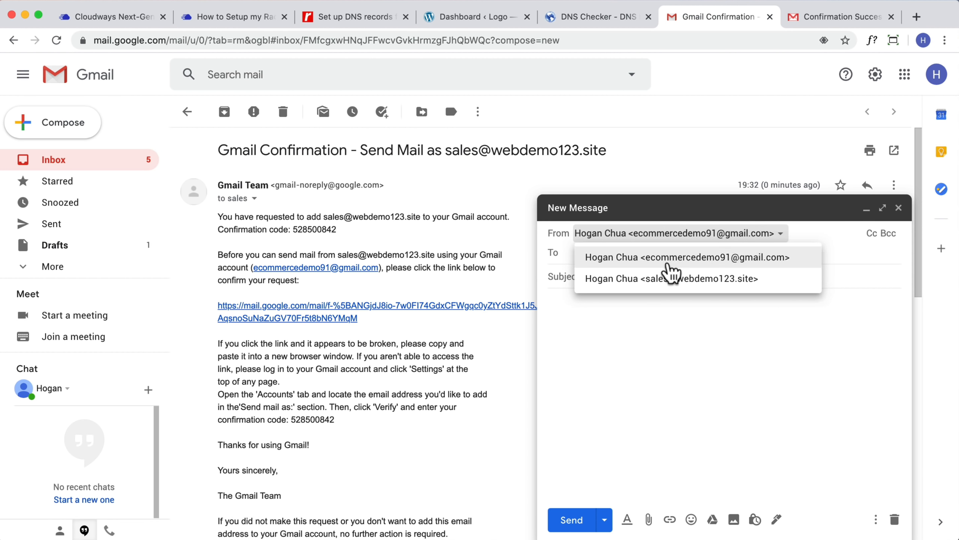
pyautogui.click(685, 283)
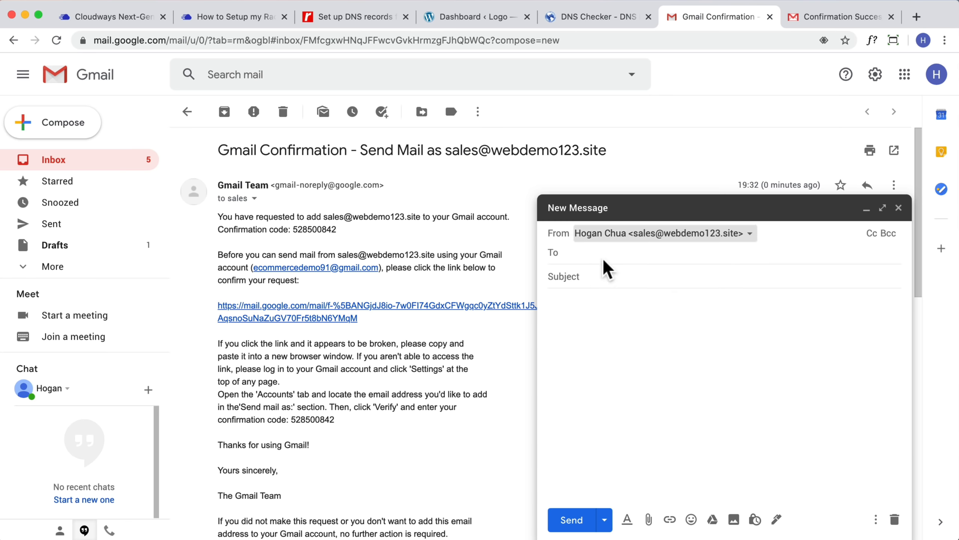
pyautogui.click(580, 254)
pyautogui.write('ce')
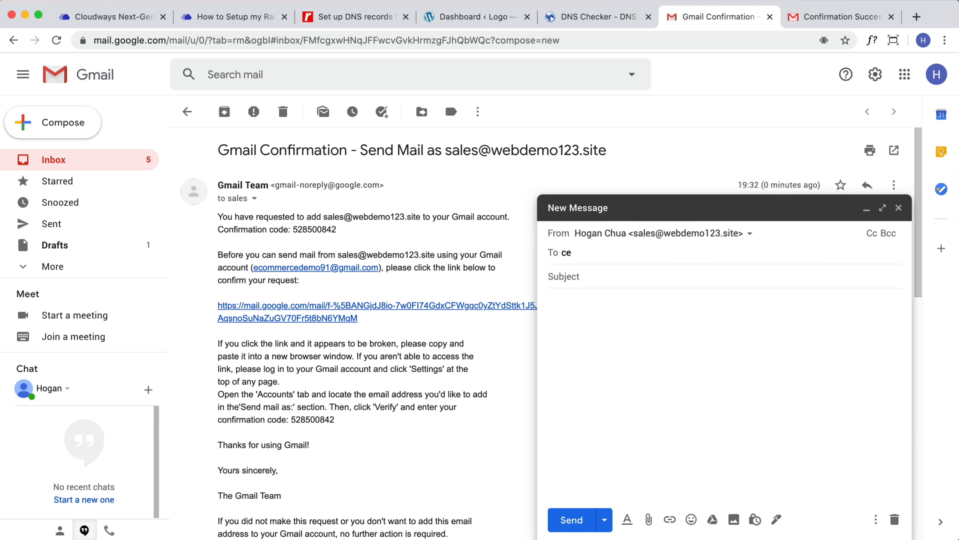
pyautogui.press('BackSpace')
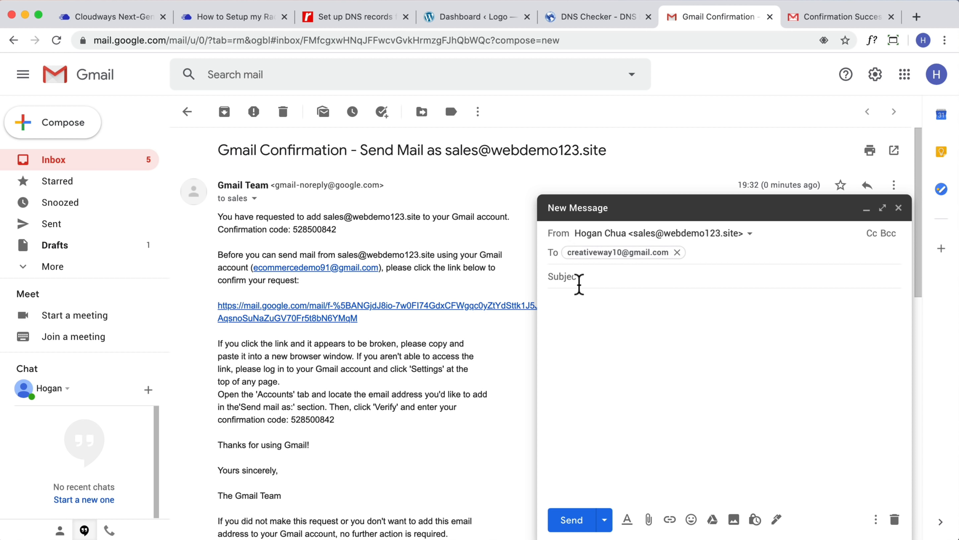
# Send it with subject "Hello I've finally setup my domain and email!" and body "YES!"
pyautogui.click(577, 276)
pyautogui.write('He')
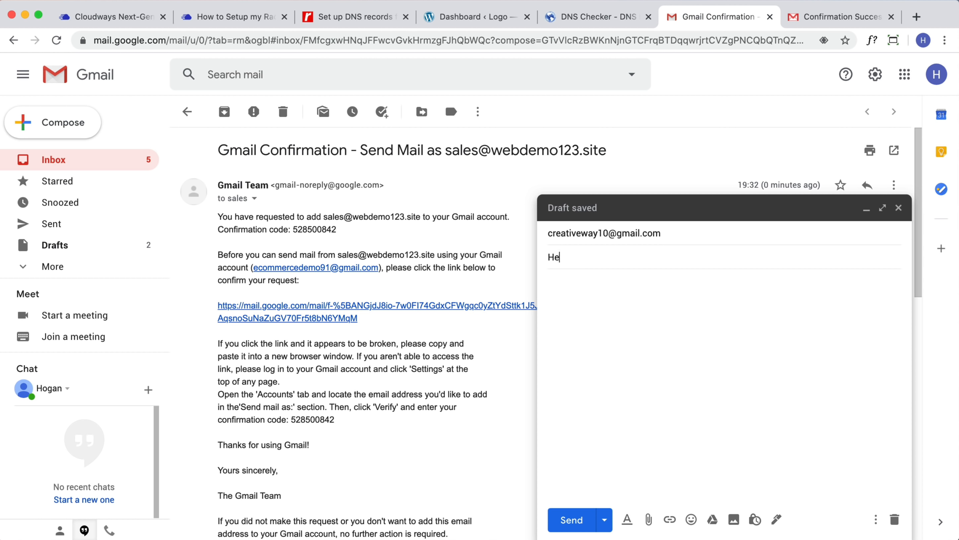
pyautogui.write("llo I've finally setup my domain and email!")
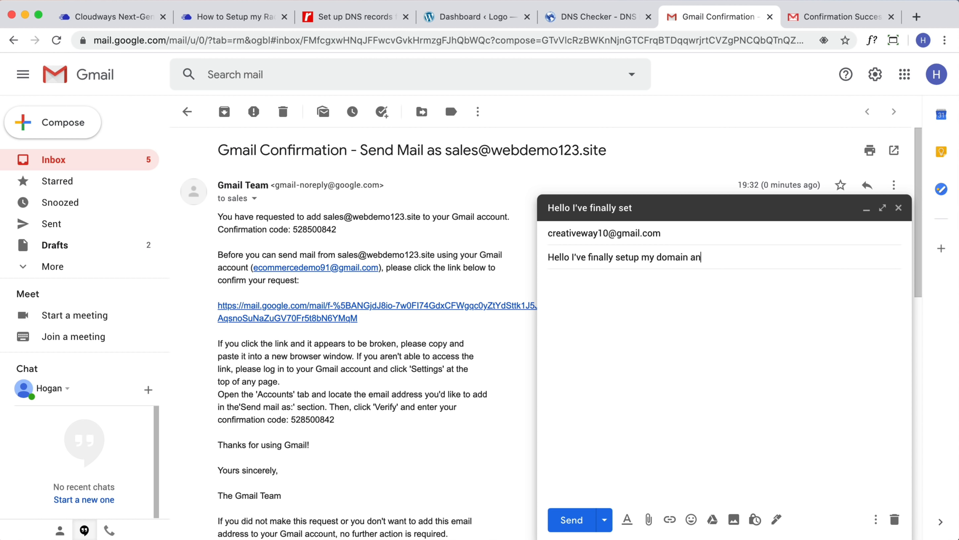
pyautogui.click(583, 290)
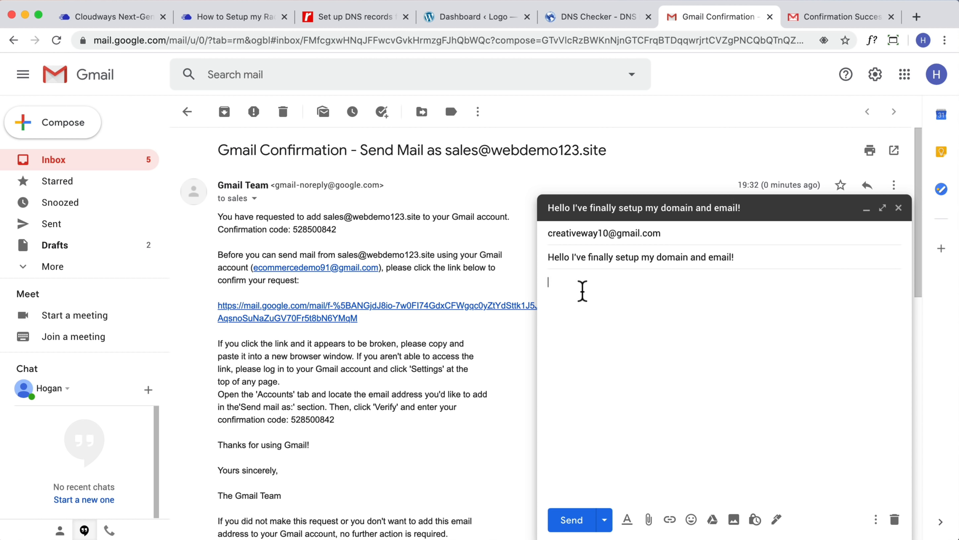
pyautogui.write('YES!')
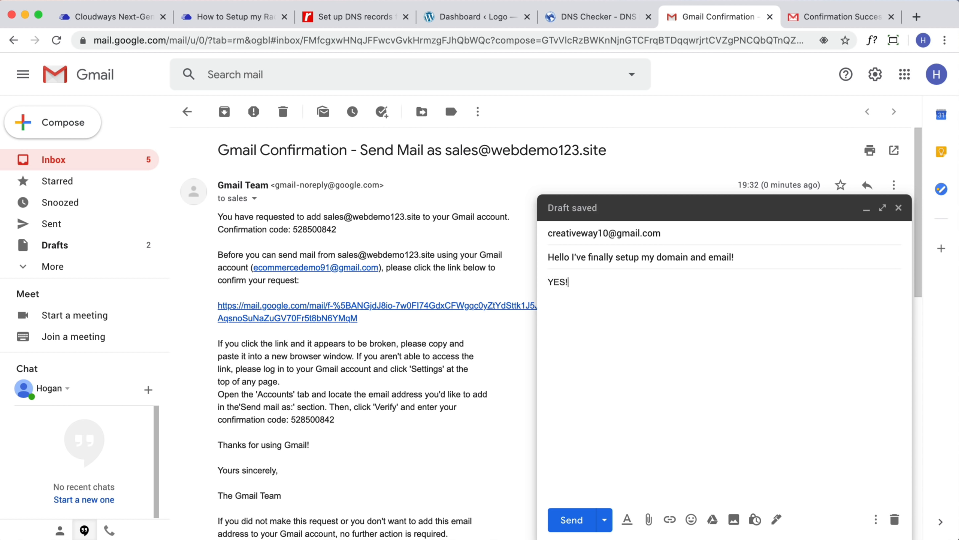
pyautogui.click(566, 521)
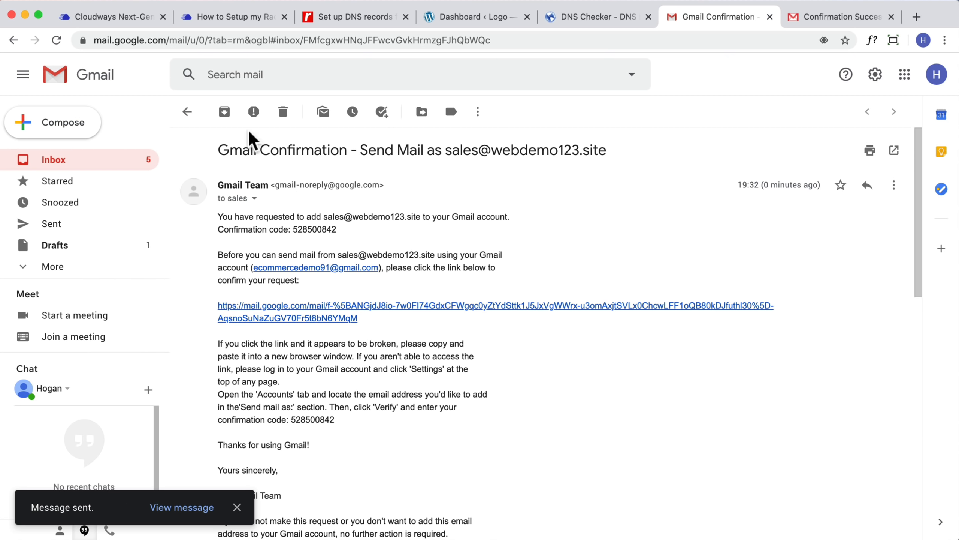
pyautogui.click(117, 23)
# Close the Rackspace Email window and go to the Servers list
pyautogui.click(754, 193)
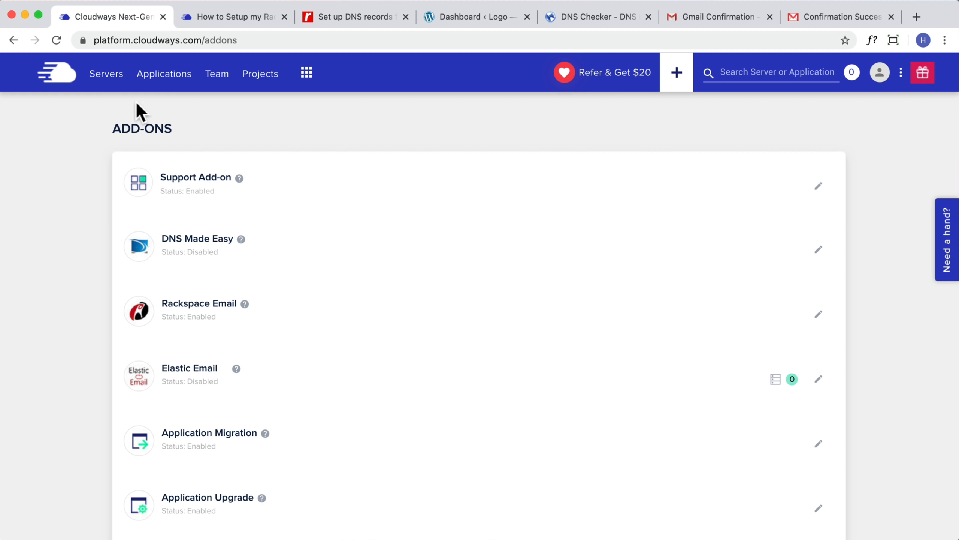
pyautogui.click(101, 80)
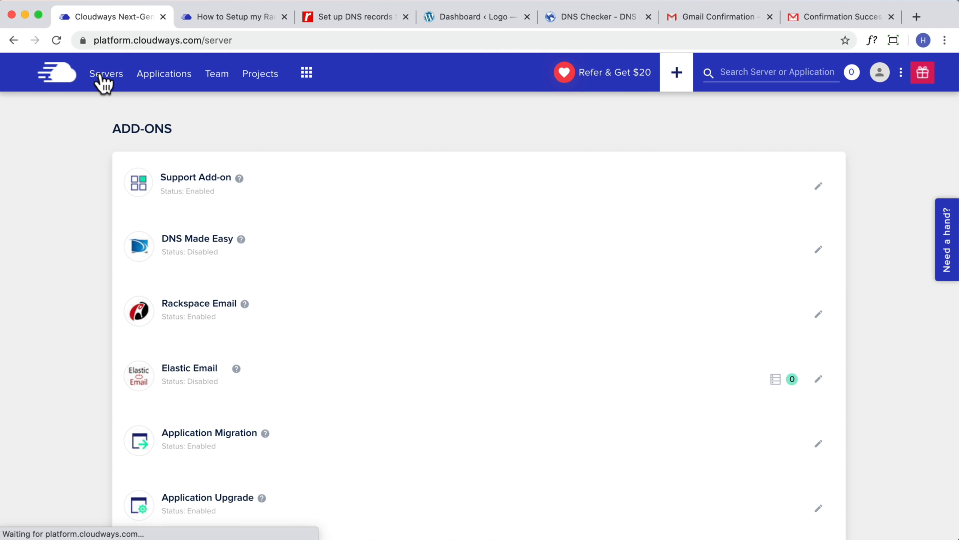